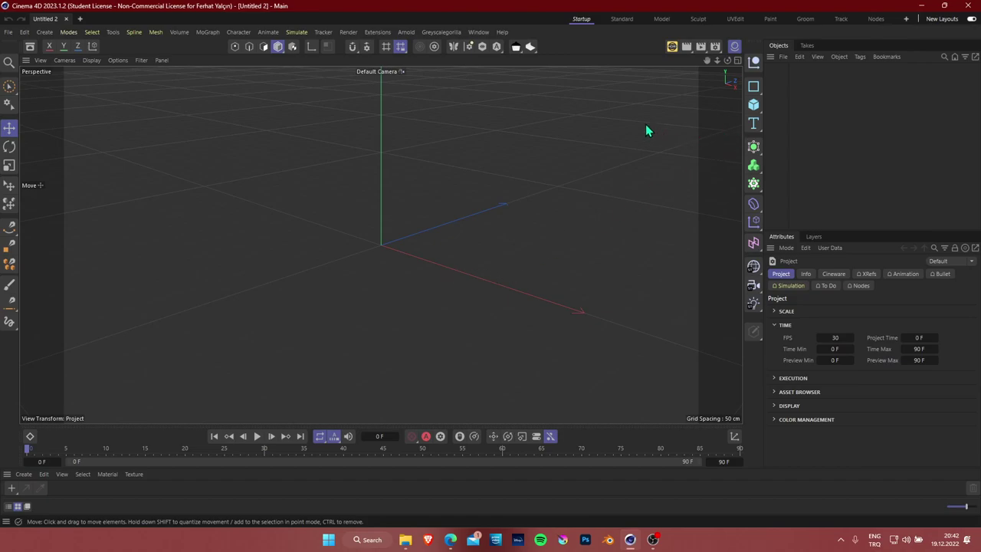
# Step: Add a Sphere primitive from the cube flyout in the right toolbar
pyautogui.click(753, 104)
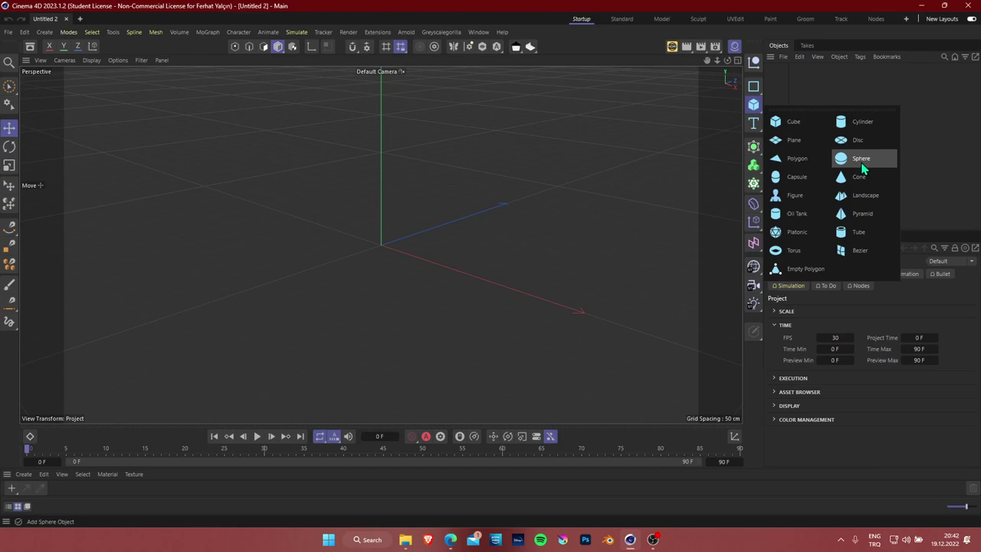
pyautogui.click(754, 105)
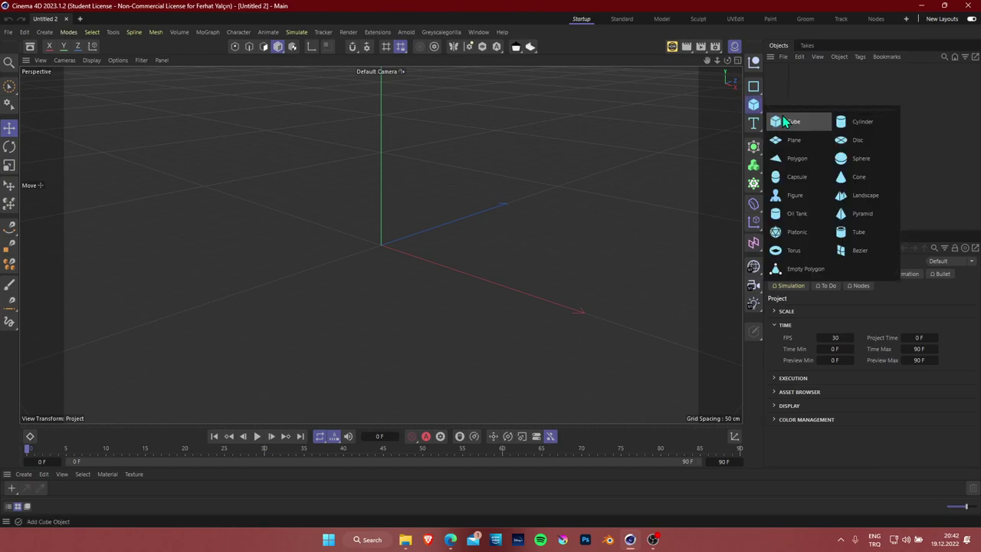
pyautogui.click(855, 161)
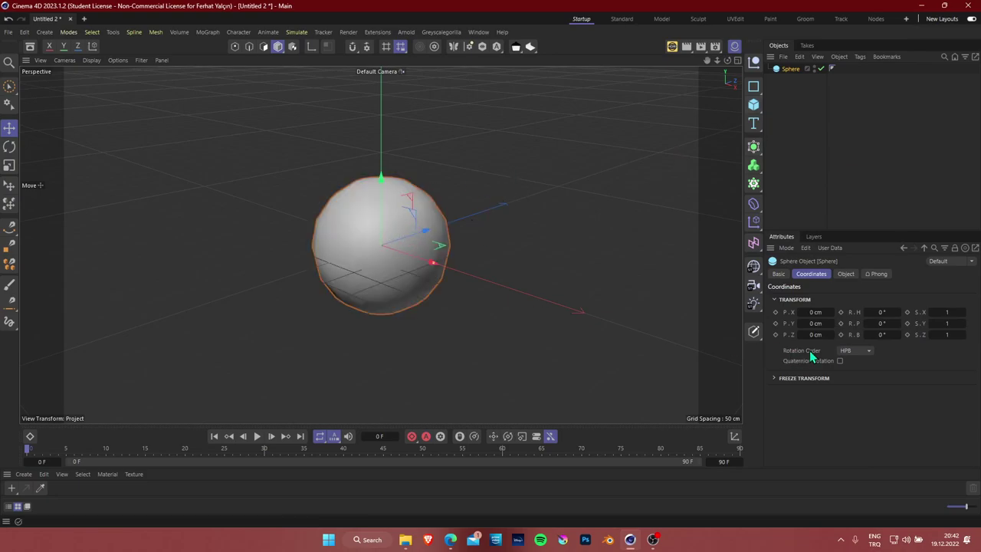
# Step: Set the sphere's Radius to 50 cm and Segments to 32 in its Object attributes
pyautogui.click(845, 275)
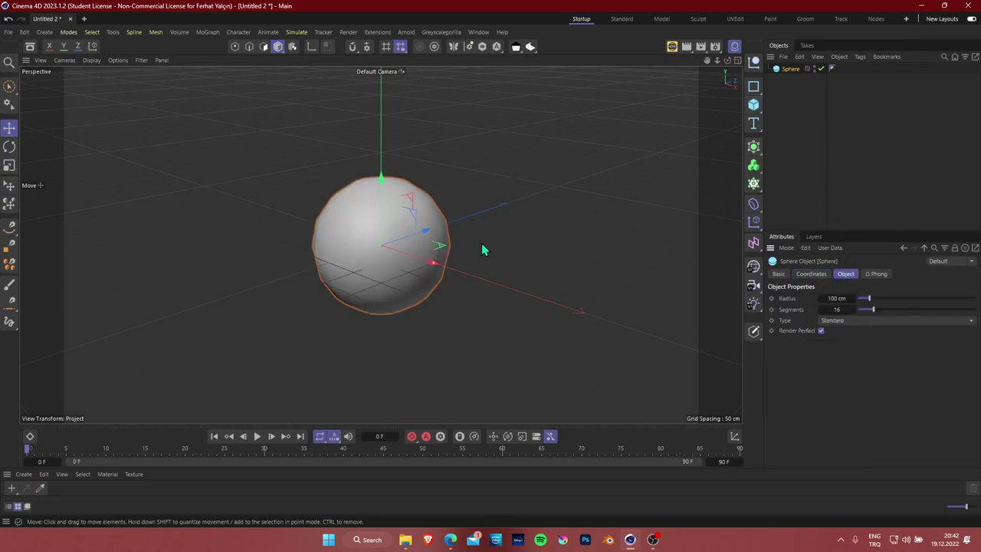
pyautogui.click(836, 299)
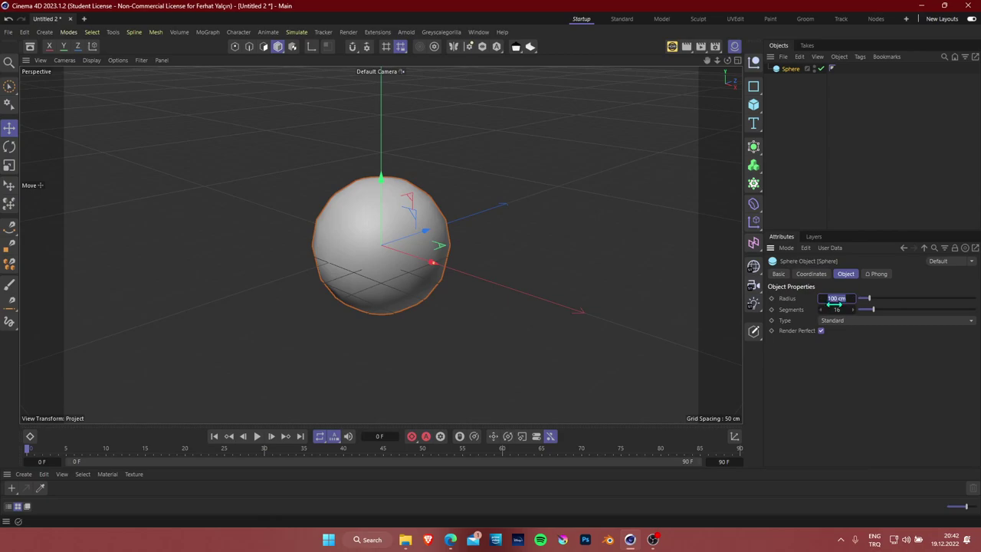
pyautogui.click(798, 308)
pyautogui.click(837, 298)
pyautogui.write('50')
pyautogui.press('Return')
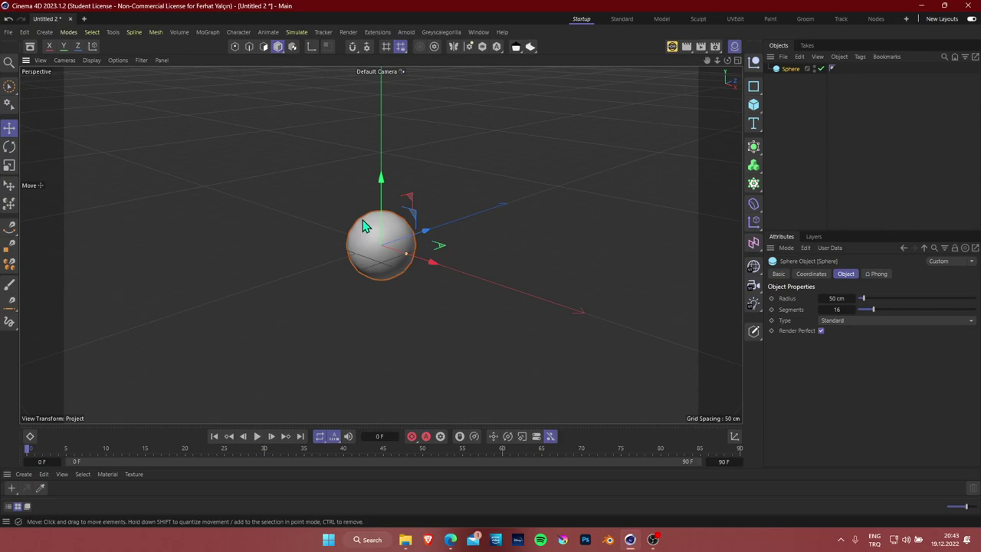
pyautogui.scroll(5, 365, 226)
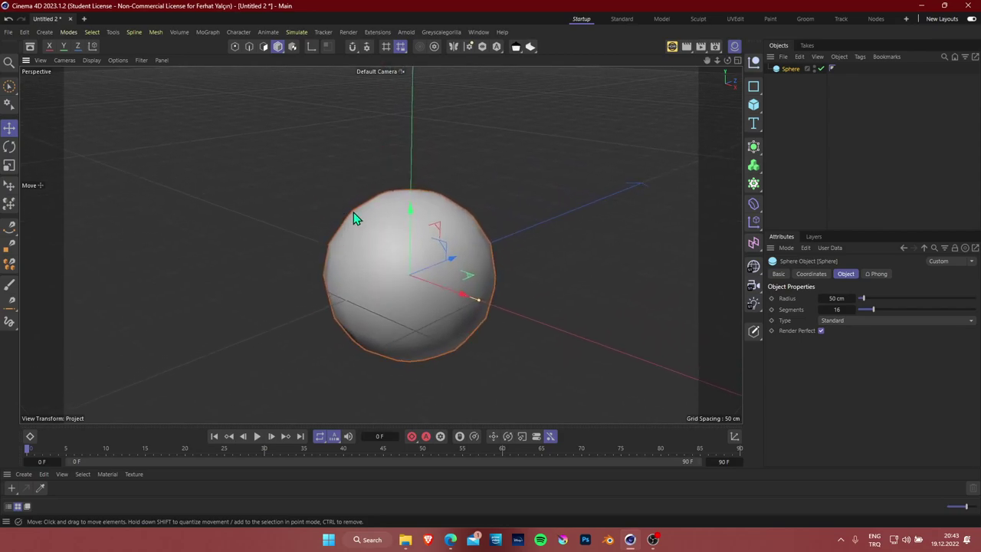
pyautogui.click(837, 309)
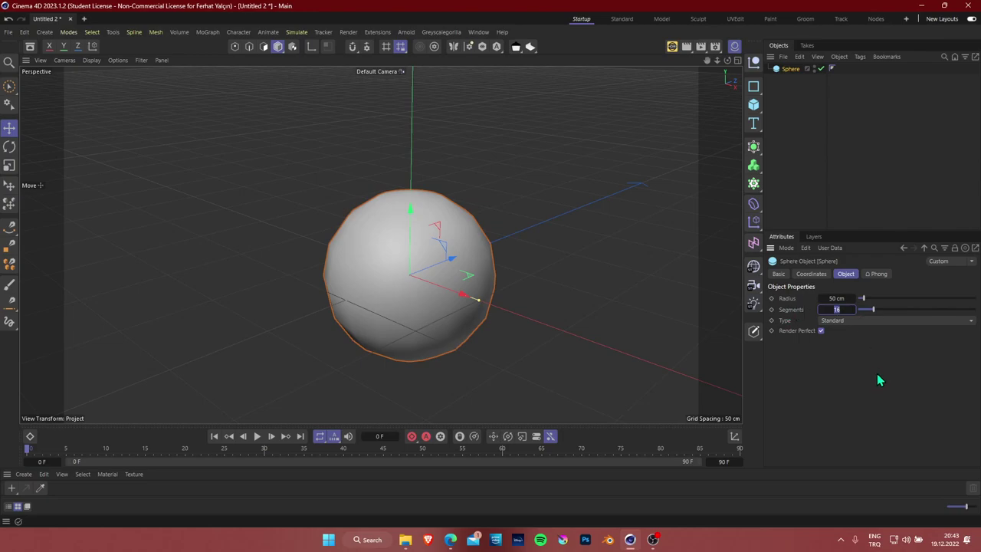
pyautogui.write('32')
pyautogui.press('Return')
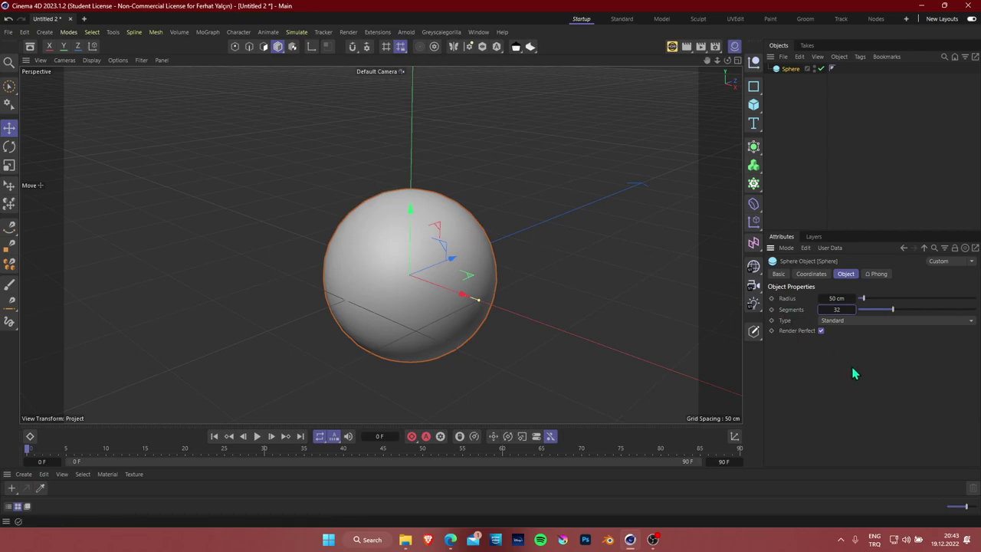
pyautogui.click(806, 195)
pyautogui.click(787, 69)
# Step: Make the sphere editable with C and maximize the Front view
pyautogui.press('c')
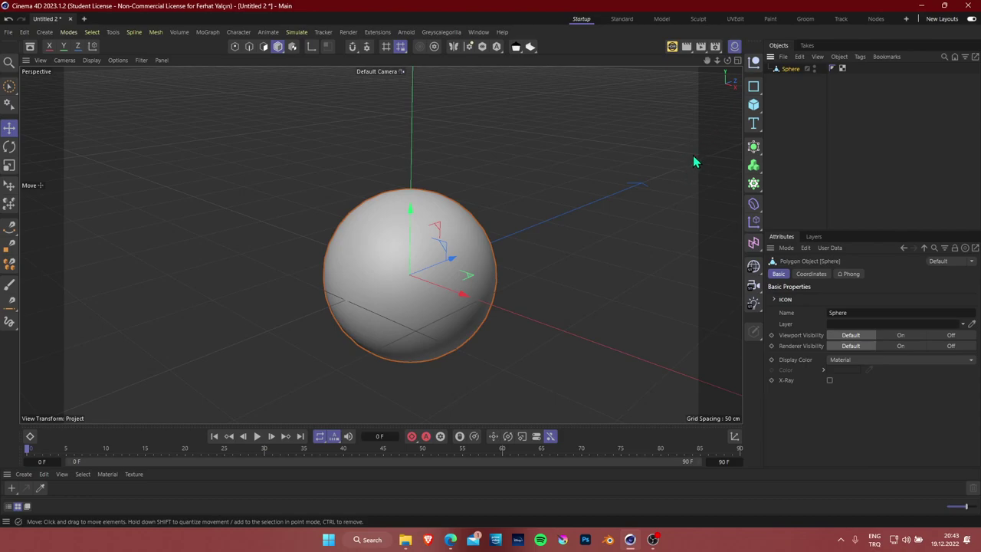
pyautogui.press('F4')
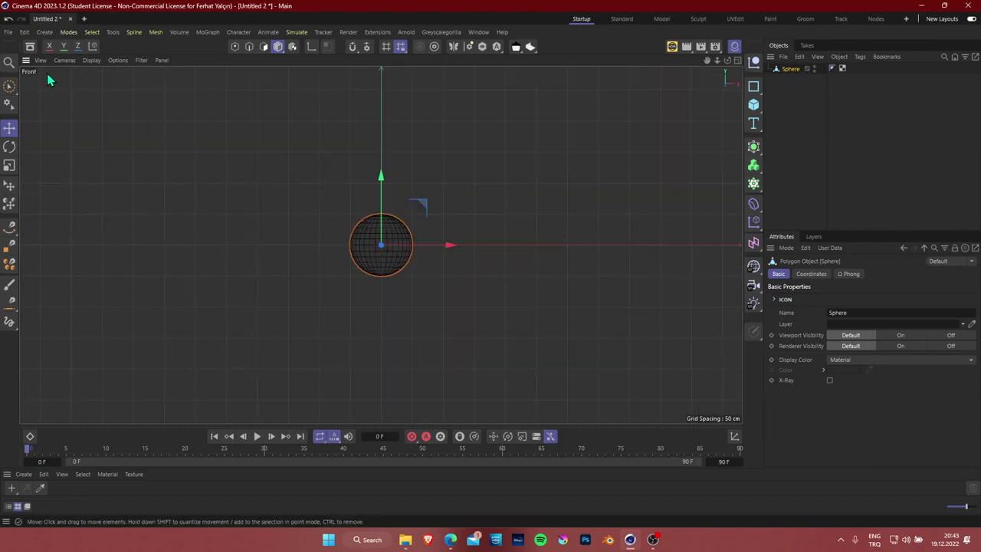
pyautogui.click(737, 60)
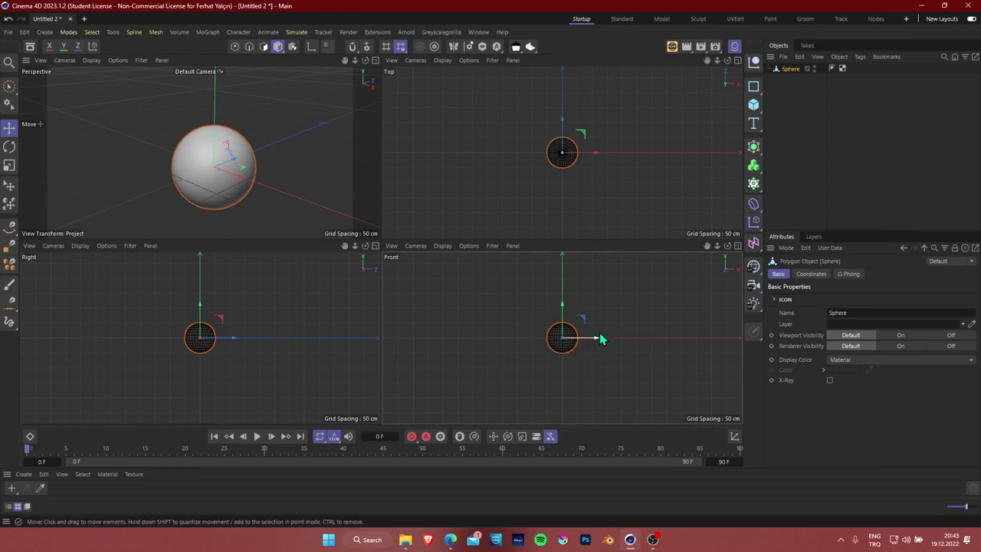
pyautogui.click(737, 246)
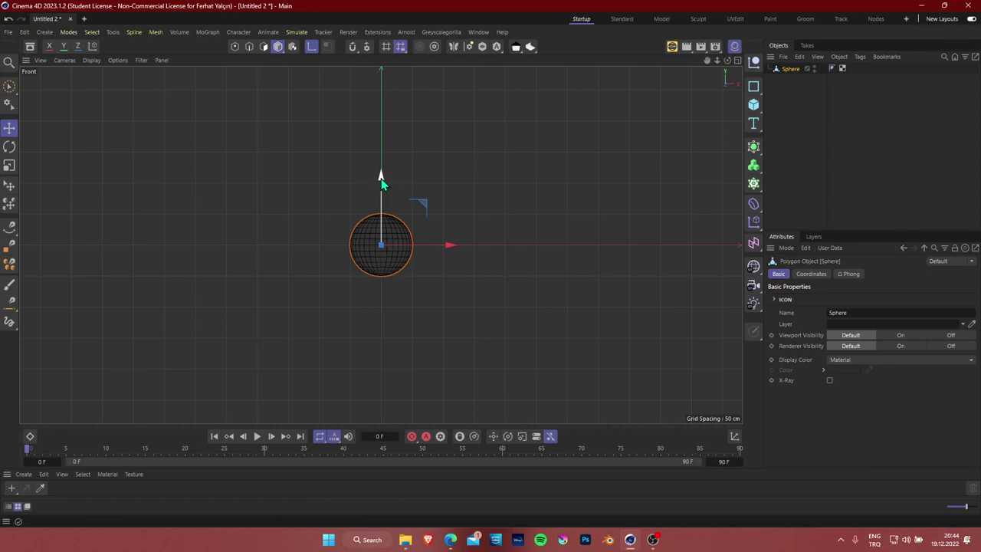
# Step: Move the sphere's pivot down to the bottom of the sphere
pyautogui.moveTo(381, 179); pyautogui.dragTo(382, 210)
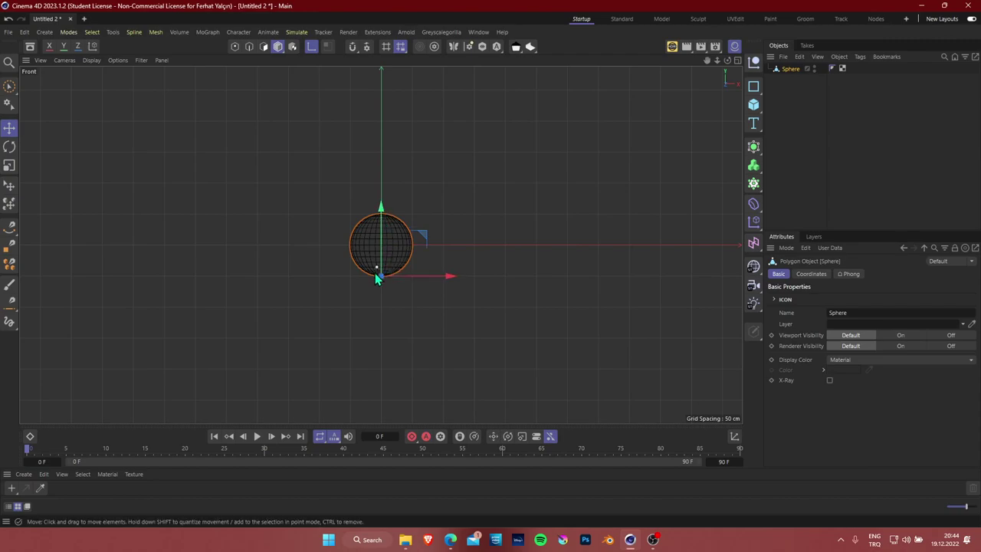
pyautogui.scroll(4, 382, 280)
pyautogui.scroll(4, 383, 278)
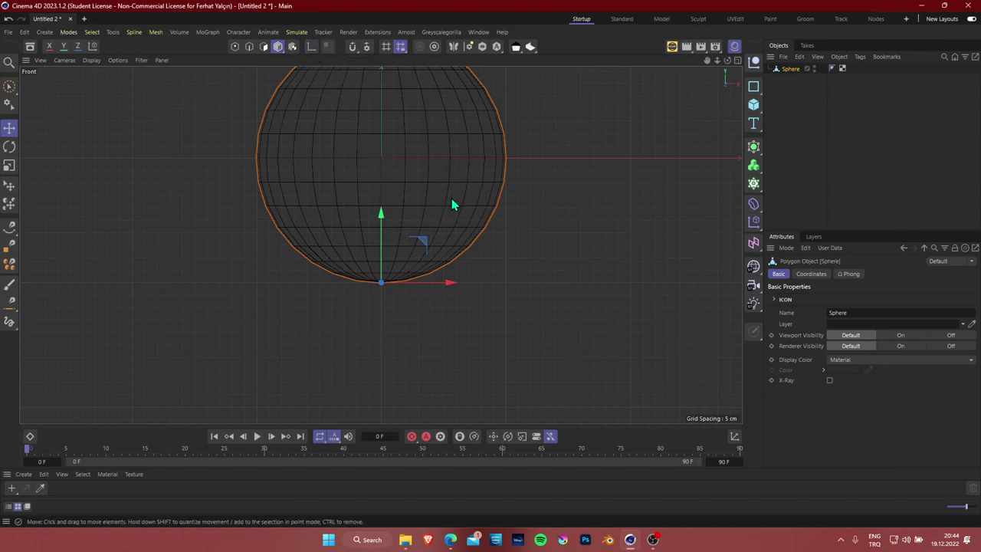
pyautogui.moveTo(440, 153); pyautogui.dragTo(433, 233, button='middle')
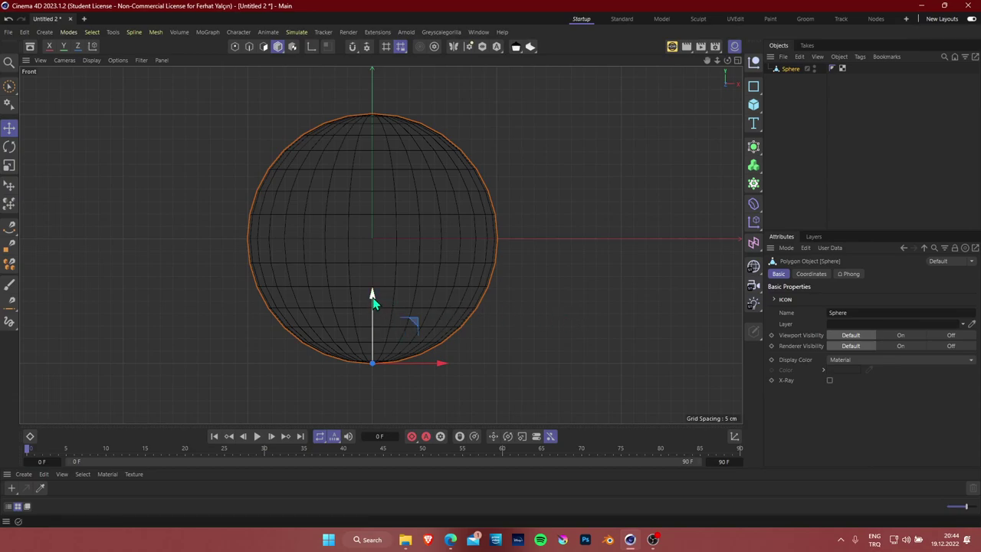
# Step: Raise the sphere so its bottom rests on the ground line at the origin
pyautogui.moveTo(372, 299); pyautogui.dragTo(379, 170)
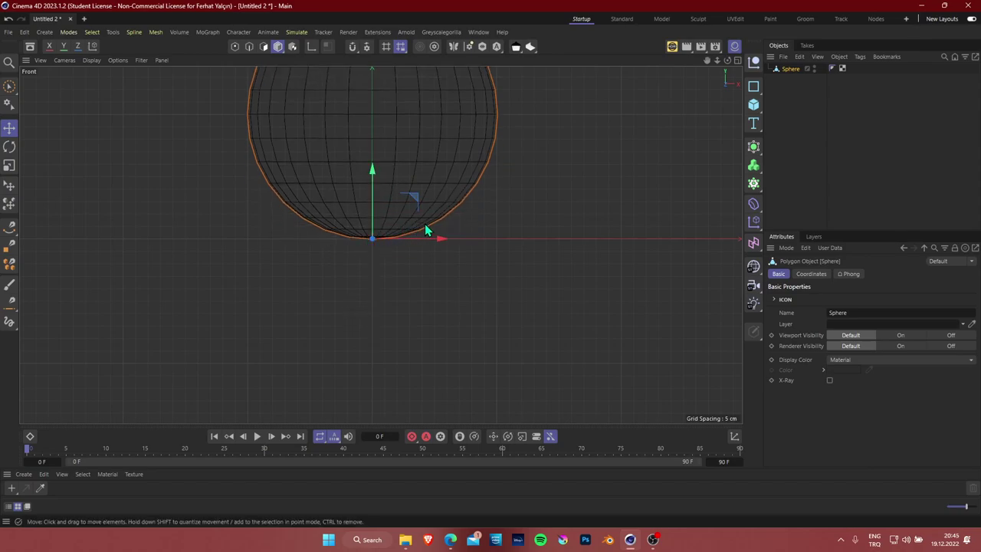
pyautogui.keyDown('alt'); pyautogui.moveTo(475, 200); pyautogui.dragTo(453, 259, button='middle'); pyautogui.keyUp('alt')
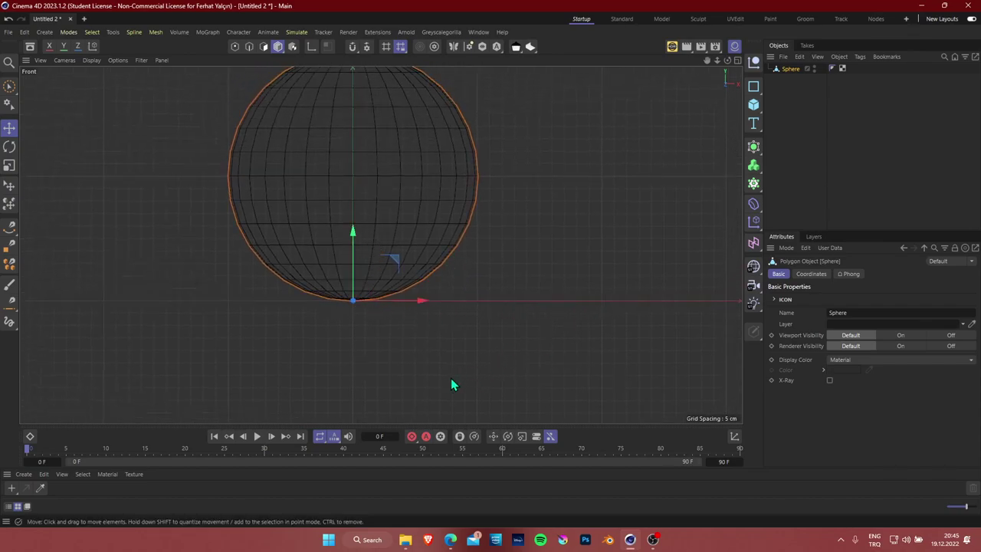
pyautogui.scroll(-5, 478, 179)
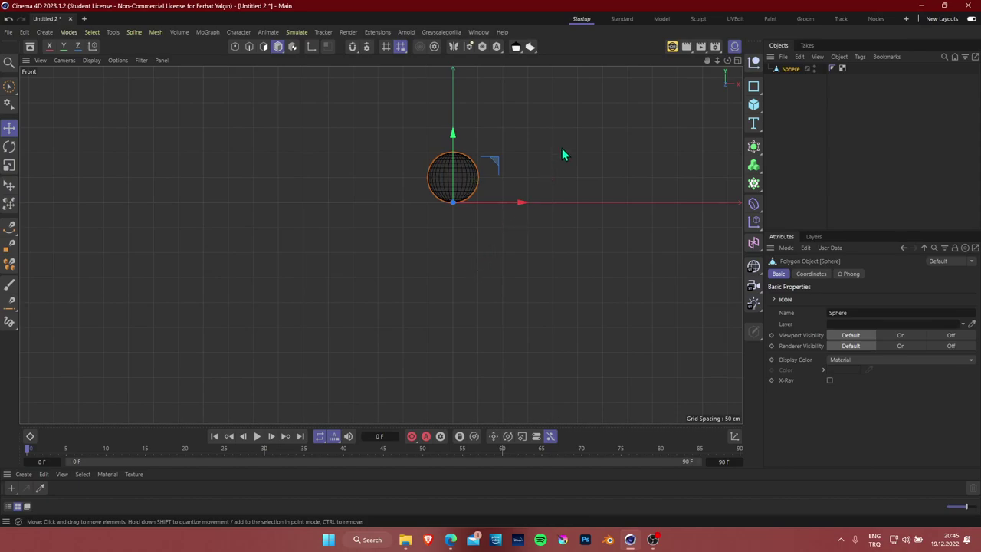
pyautogui.moveTo(562, 155)
pyautogui.keyDown('alt'); pyautogui.mouseDown(button='middle')
pyautogui.moveTo(422, 250)
pyautogui.moveTo(466, 251)
pyautogui.mouseUp(button='middle'); pyautogui.keyUp('alt')
pyautogui.scroll(-2, 466, 230)
pyautogui.scroll(-1, 466, 230)
pyautogui.moveTo(495, 196); pyautogui.dragTo(457, 250, button='middle')
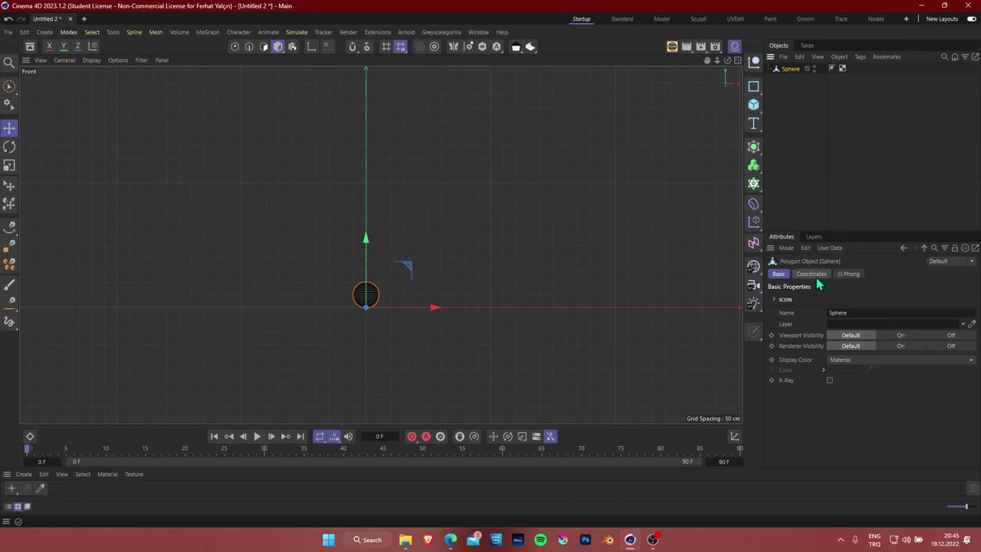
# Step: Set the sphere's P.Y to 600 cm, record a keyframe at frame 0, then go to frame 7
pyautogui.click(805, 276)
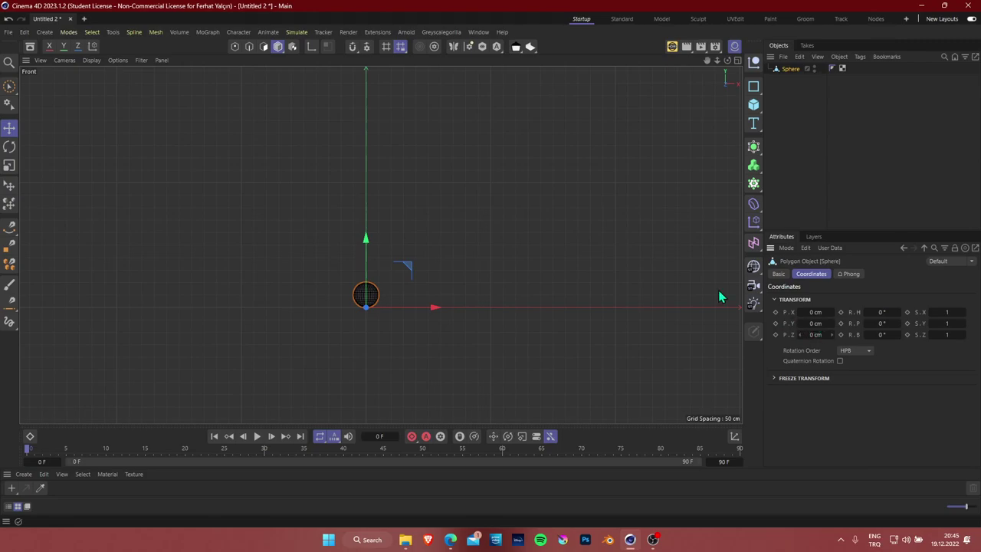
pyautogui.click(816, 324)
pyautogui.write('600')
pyautogui.press('Return')
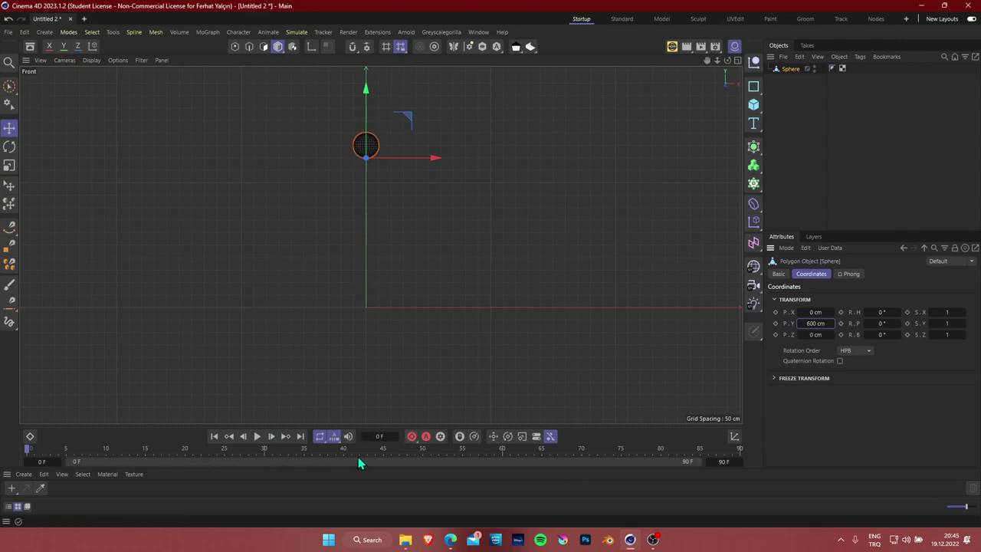
pyautogui.click(411, 437)
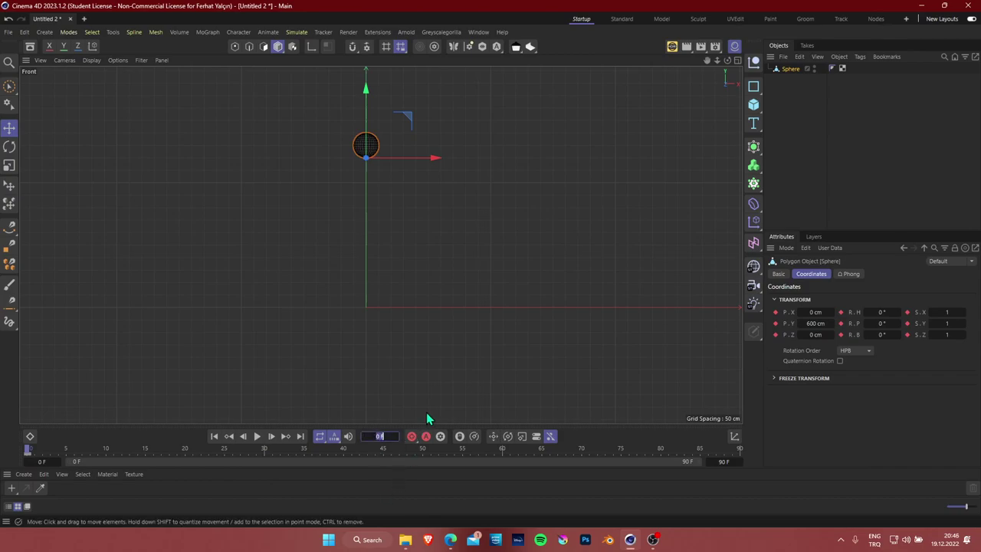
pyautogui.write('7')
pyautogui.press('Return')
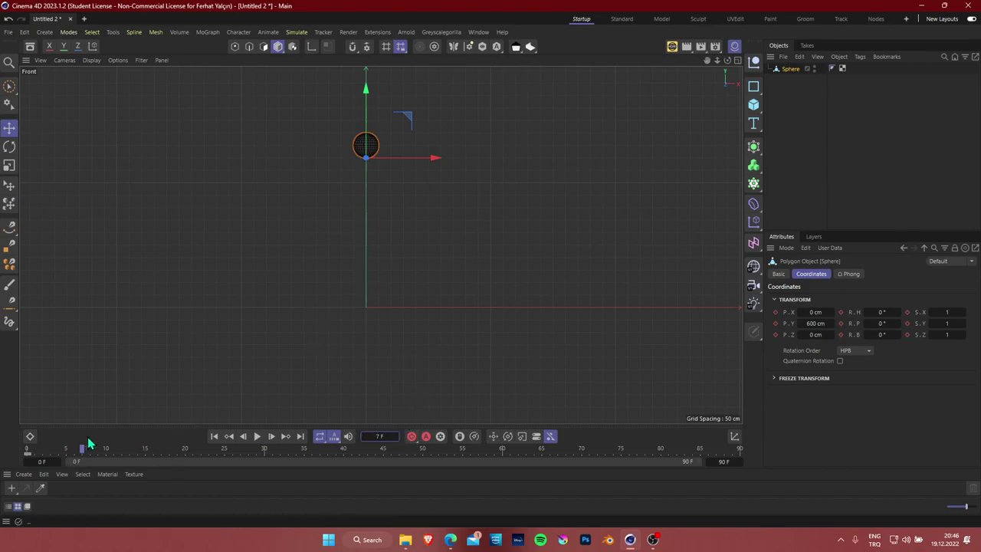
# Step: Reset the sphere's transform to the ground and place its landing key at frame 7
pyautogui.rightClick(376, 184)
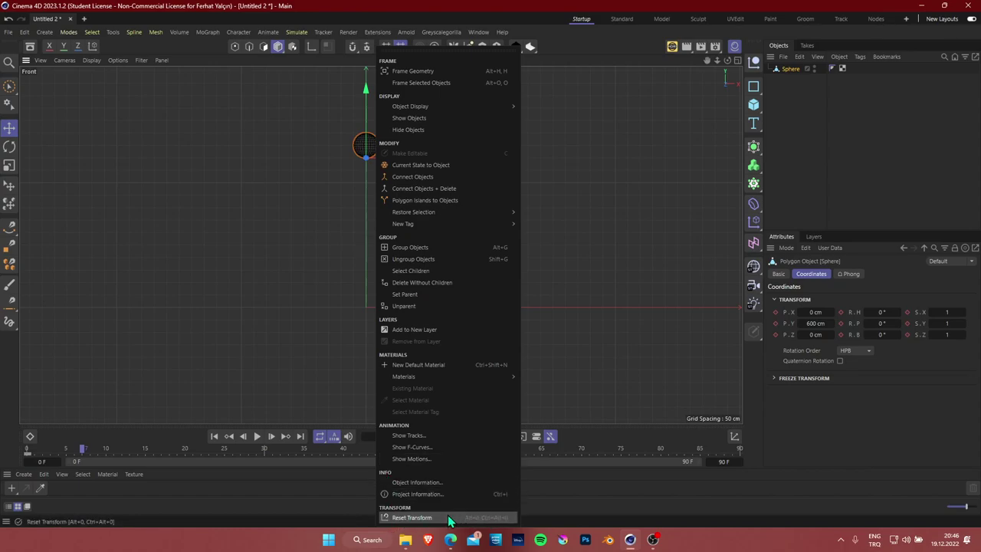
pyautogui.click(414, 517)
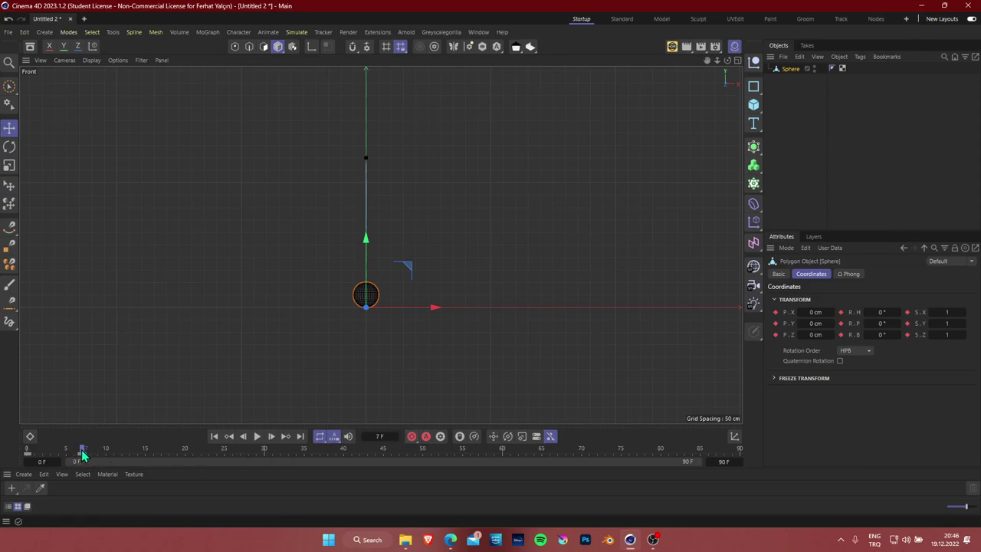
pyautogui.click(27, 458)
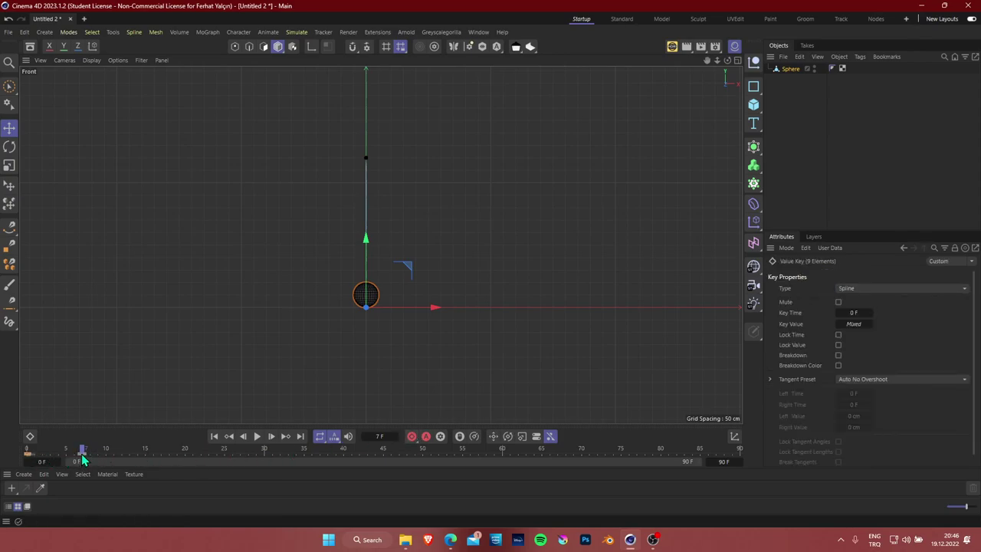
pyautogui.moveTo(83, 458); pyautogui.dragTo(83, 458)
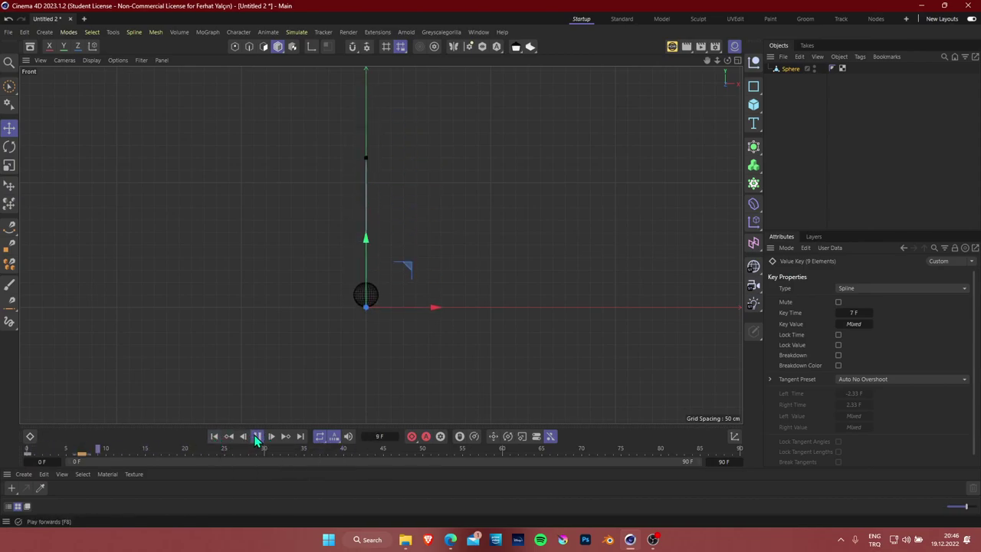
# Step: Scrub from frame 0 to frame 7 to check the drop
pyautogui.click(257, 437)
pyautogui.click(213, 436)
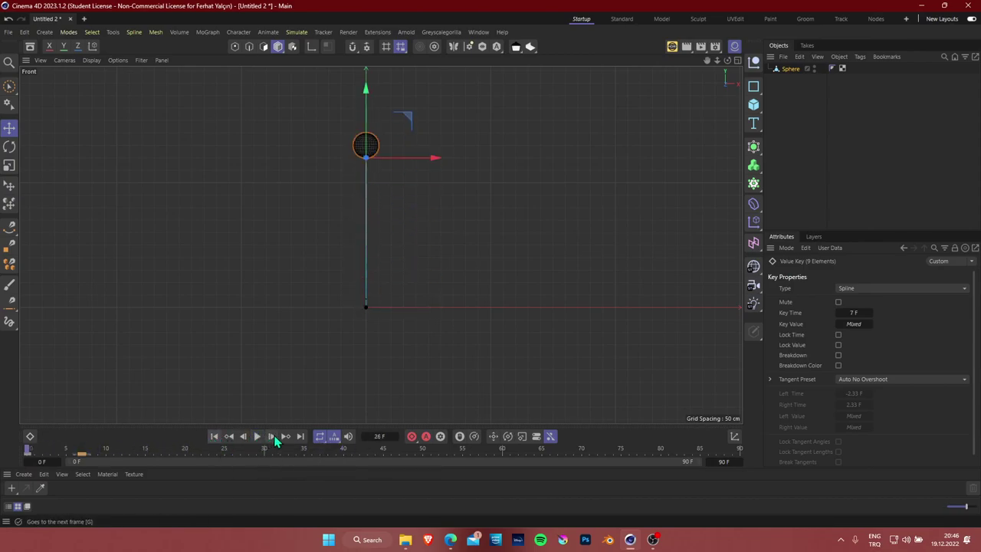
pyautogui.click(35, 450)
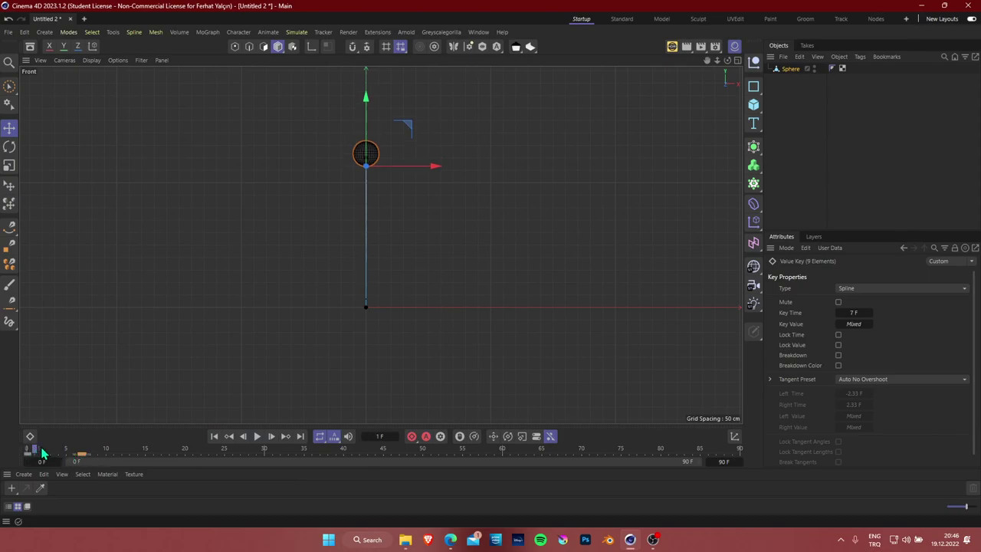
pyautogui.moveTo(42, 453)
pyautogui.mouseDown()
pyautogui.moveTo(115, 451)
pyautogui.moveTo(82, 451)
pyautogui.mouseUp()
pyautogui.write('14')
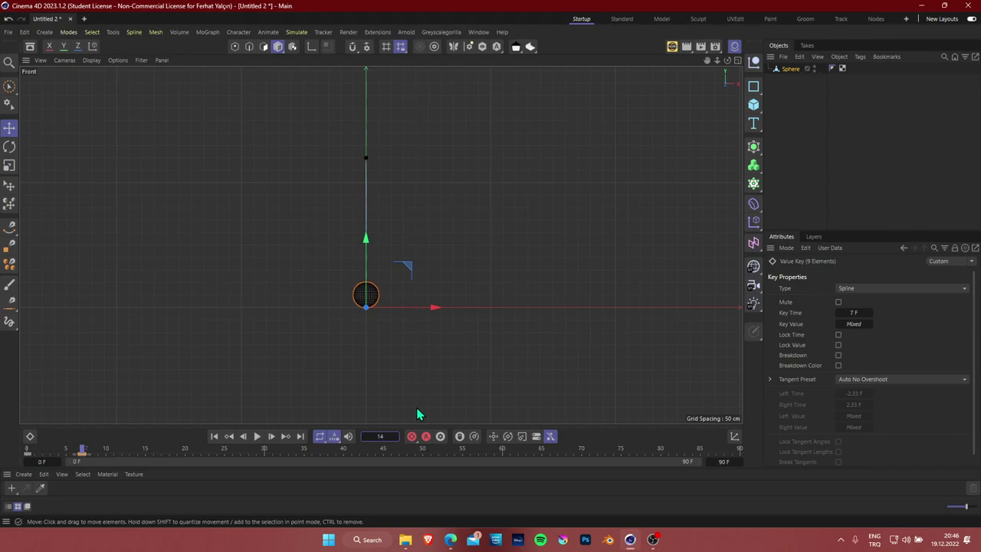
# Step: Key the sphere at 500 cm on frame 14 and 0 cm on frame 21
pyautogui.press('Return')
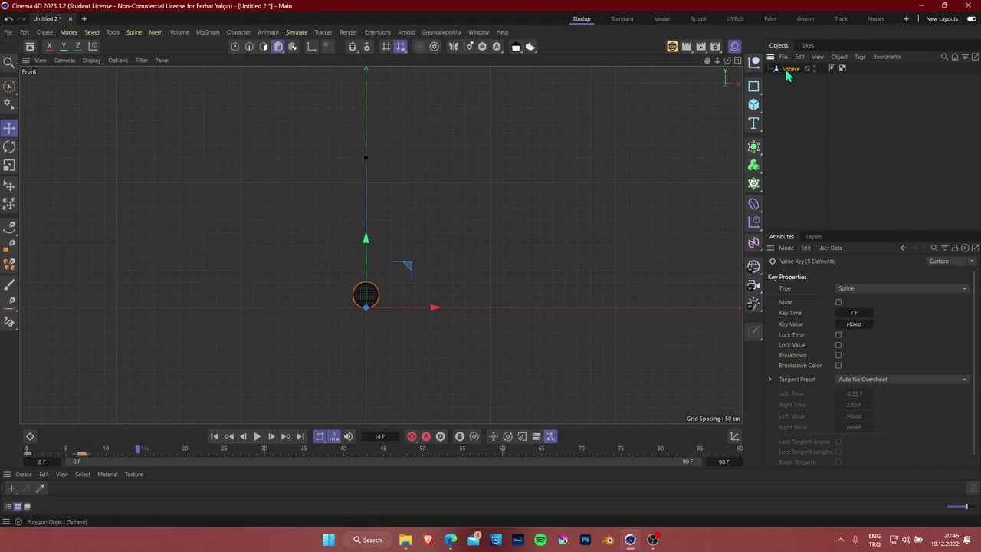
pyautogui.click(789, 70)
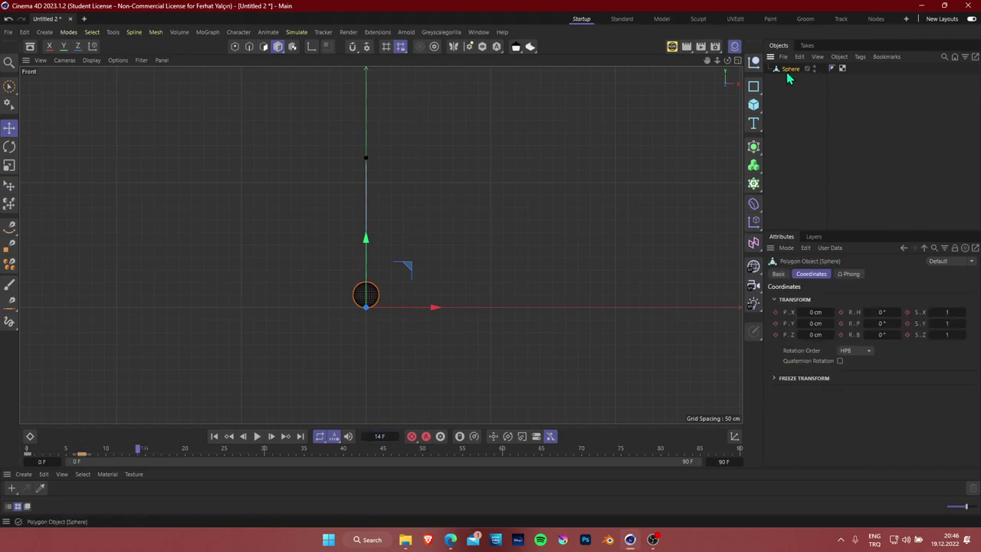
pyautogui.click(812, 323)
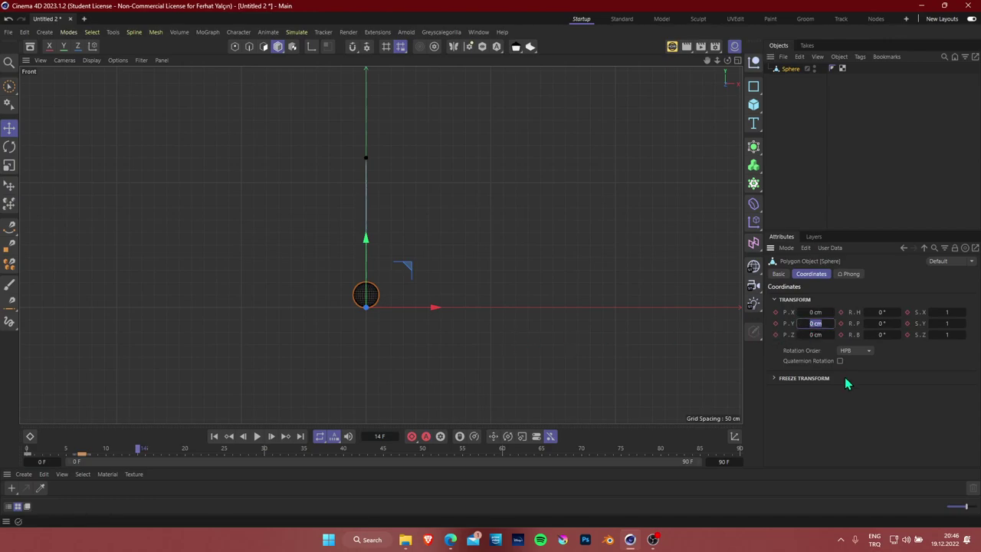
pyautogui.write('500')
pyautogui.press('Return')
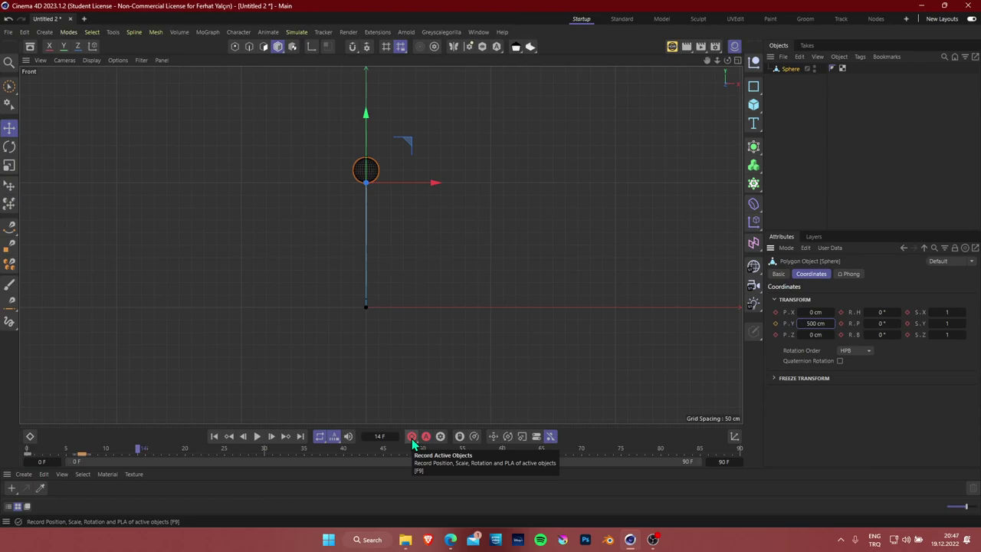
pyautogui.click(412, 438)
pyautogui.write('21')
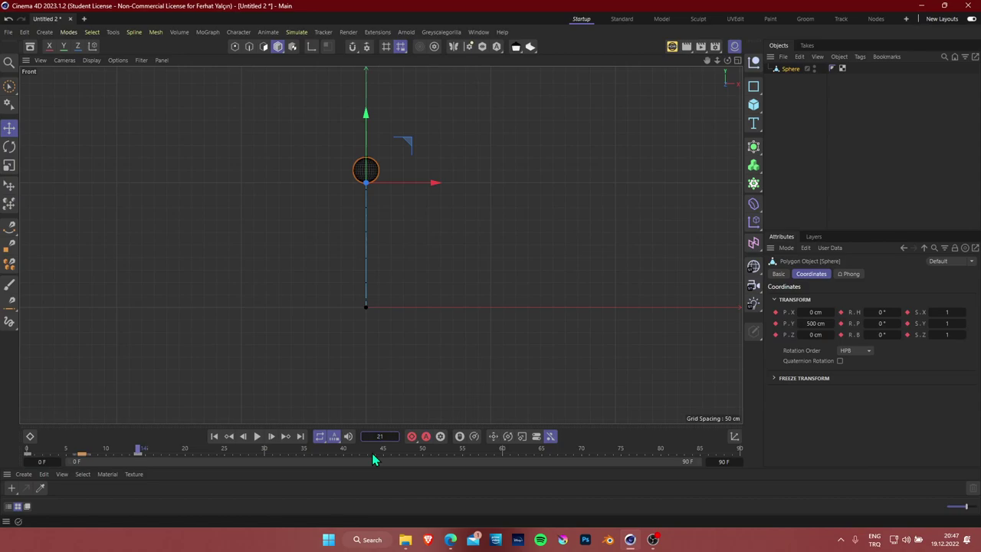
pyautogui.press('Return')
pyautogui.click(812, 324)
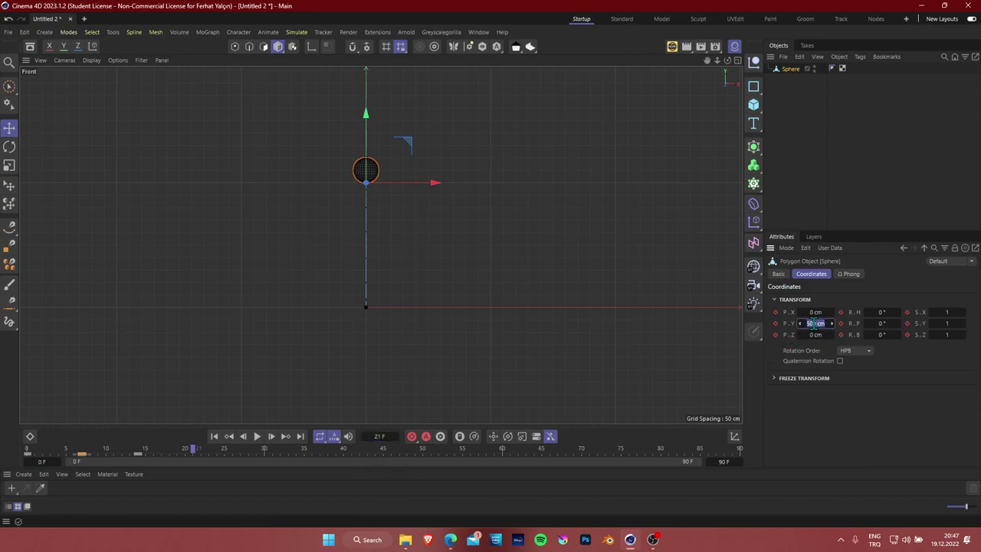
pyautogui.write('0')
pyautogui.press('Return')
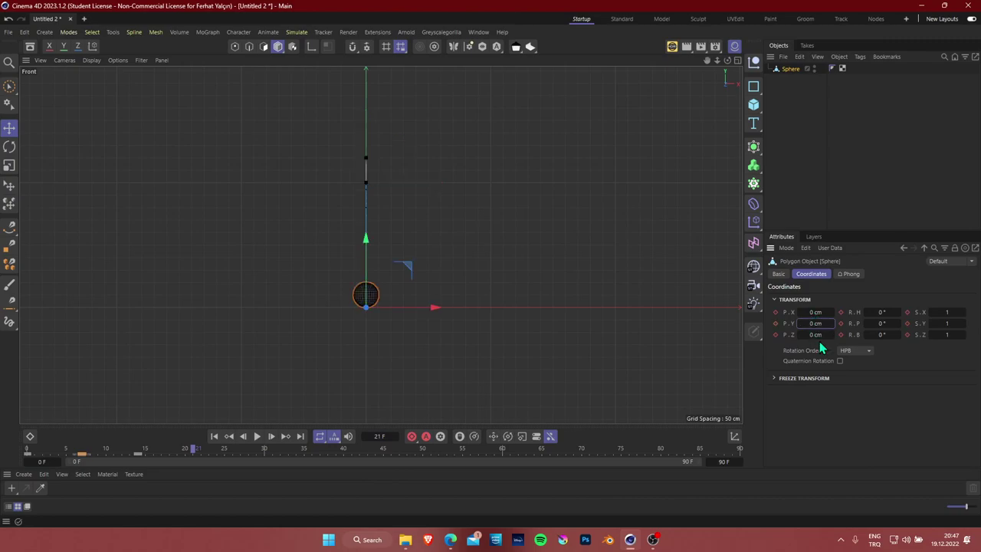
pyautogui.click(412, 437)
# Step: Key the sphere at 400 cm on frame 28 and 0 cm on frame 35
pyautogui.doubleClick(379, 436)
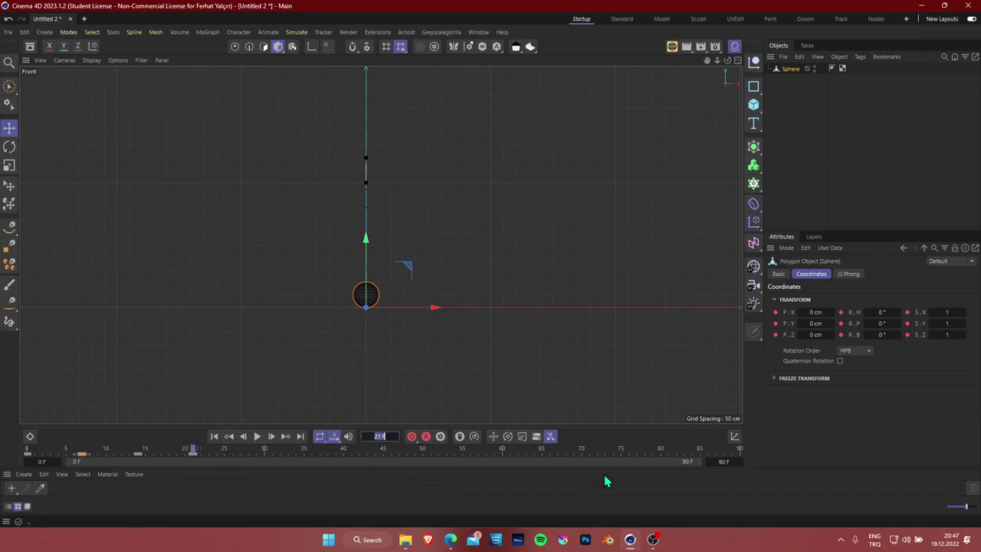
pyautogui.press('Return')
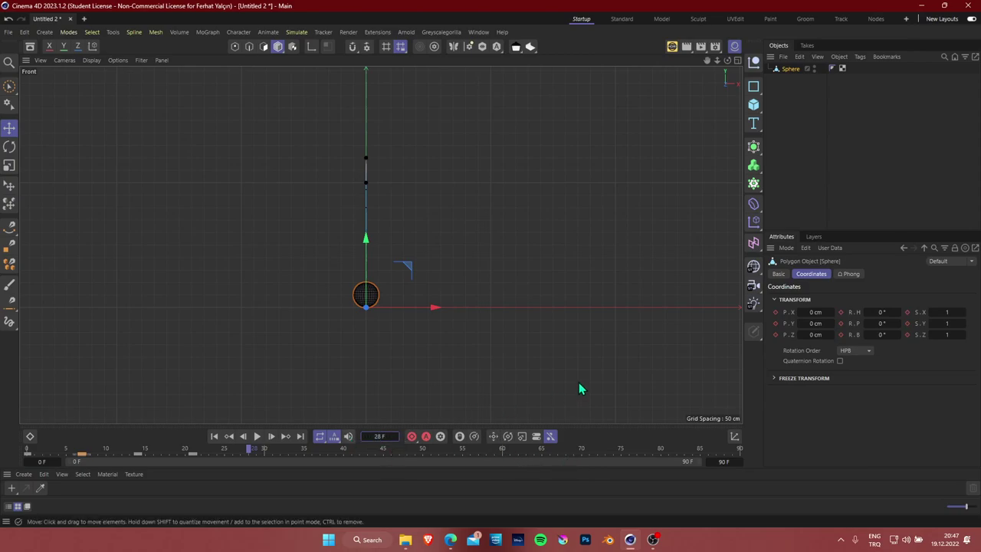
pyautogui.doubleClick(816, 323)
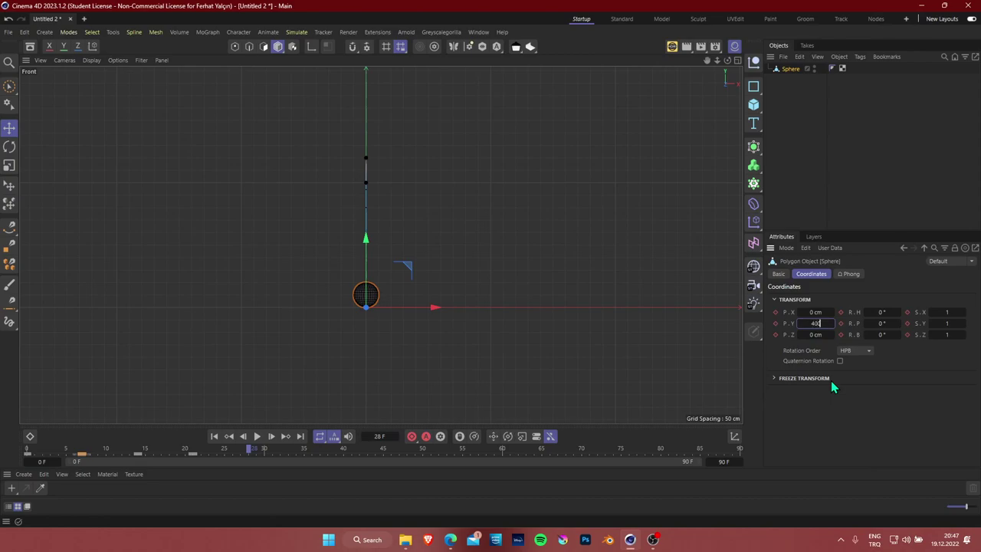
pyautogui.press('Return')
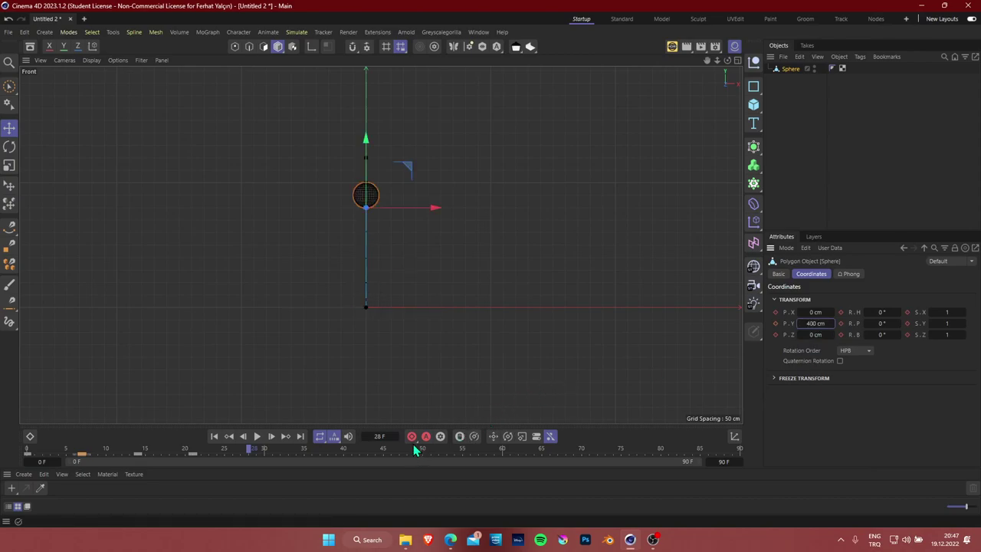
pyautogui.click(411, 436)
pyautogui.doubleClick(380, 437)
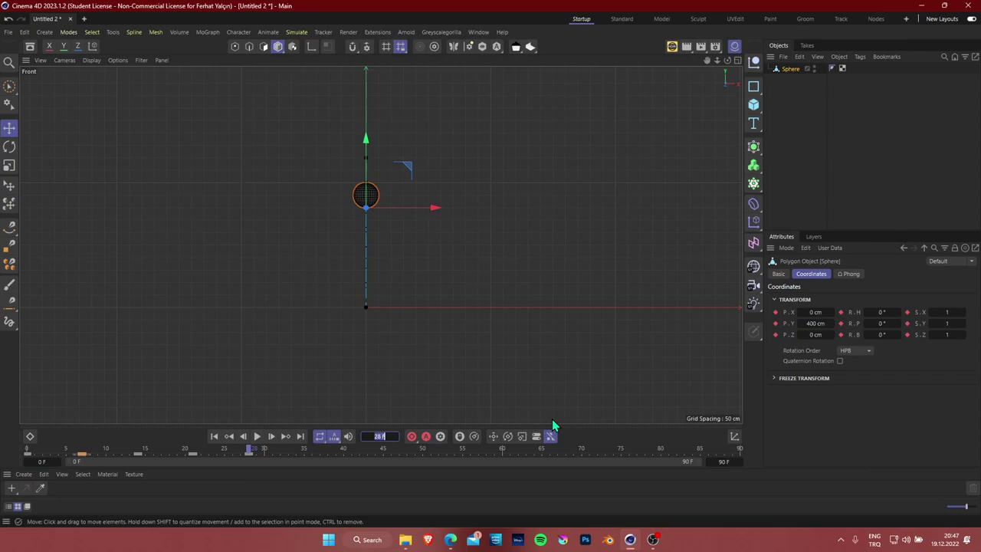
pyautogui.press('Return')
pyautogui.doubleClick(815, 323)
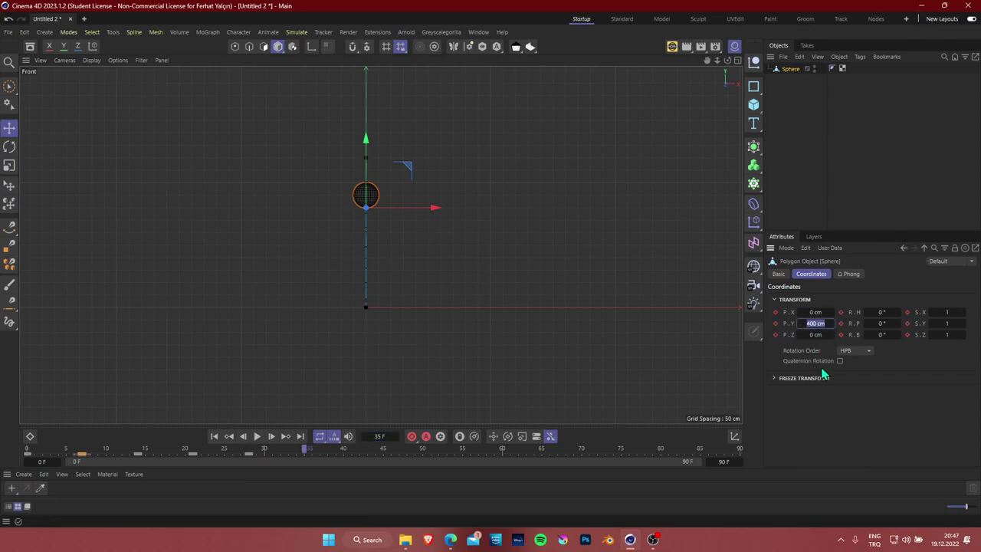
pyautogui.write('0')
pyautogui.press('Return')
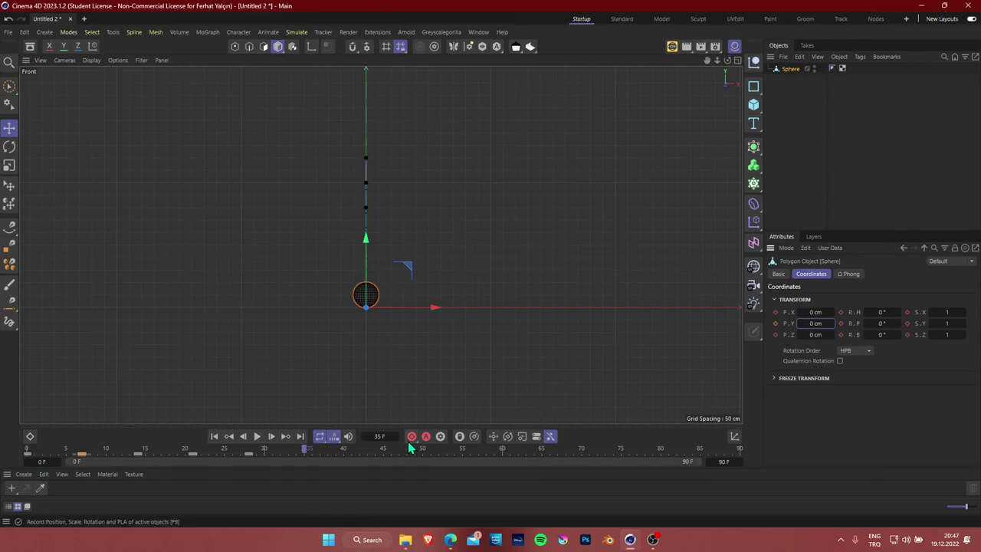
pyautogui.click(412, 436)
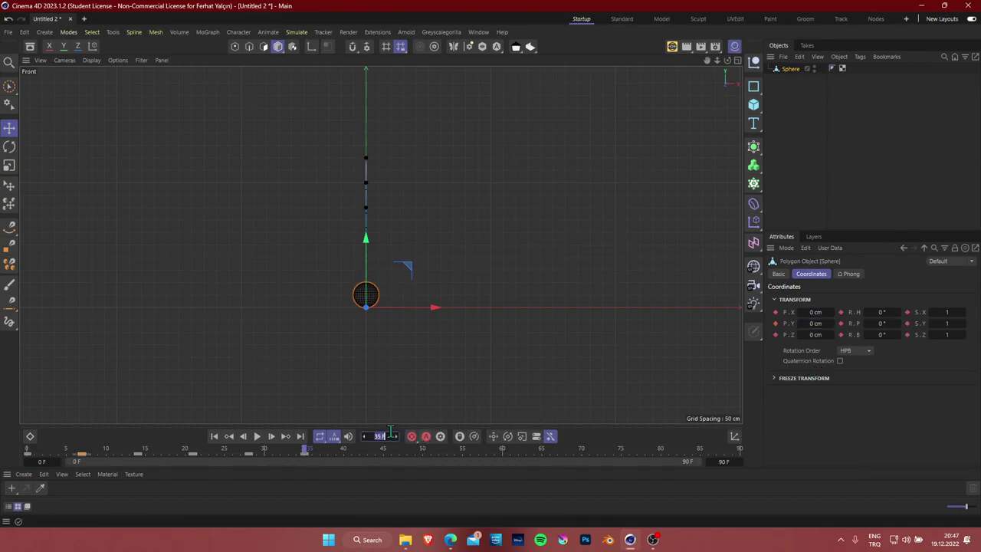
# Step: Set the sphere to 300 cm at frame 42 and key 0 cm at frame 49
pyautogui.write('42')
pyautogui.press('Return')
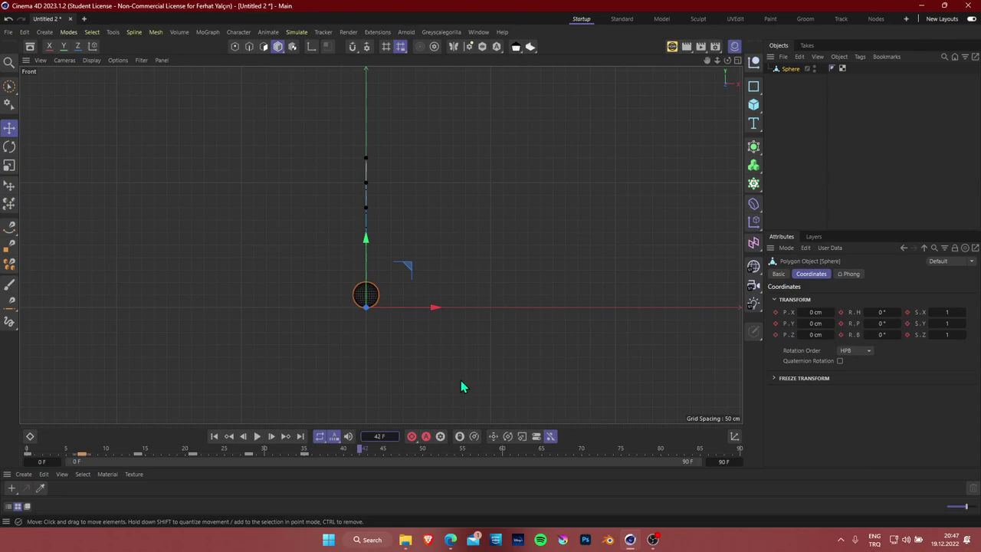
pyautogui.click(815, 325)
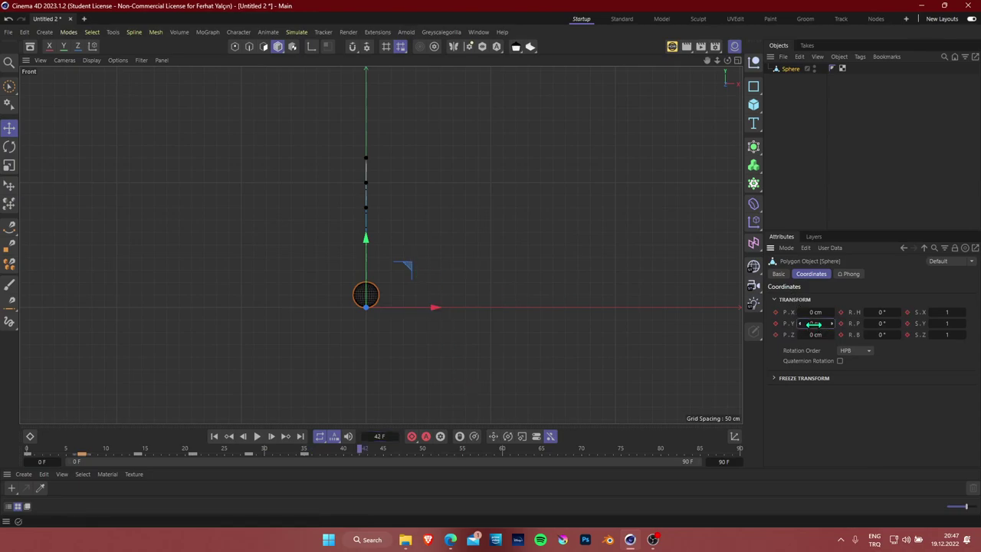
pyautogui.press('Return')
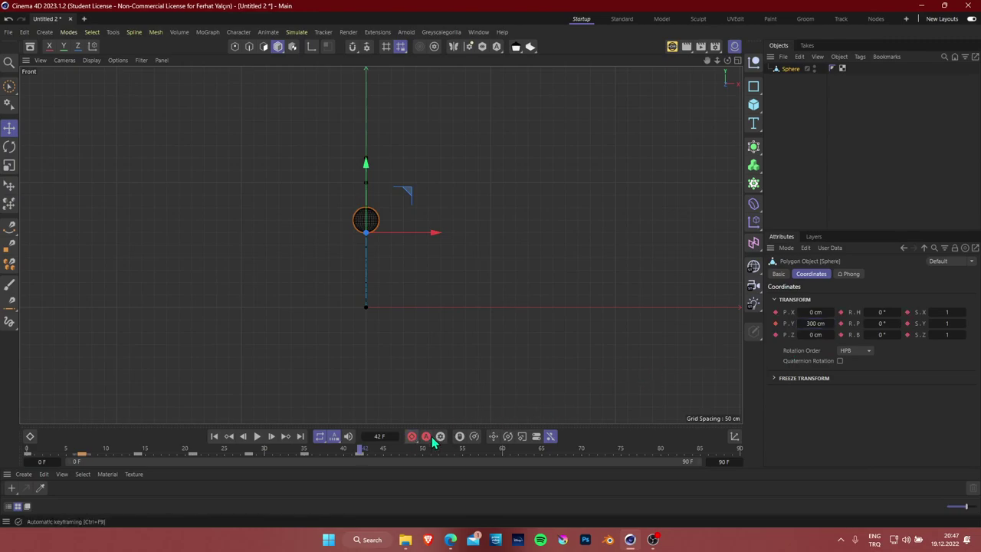
pyautogui.click(379, 436)
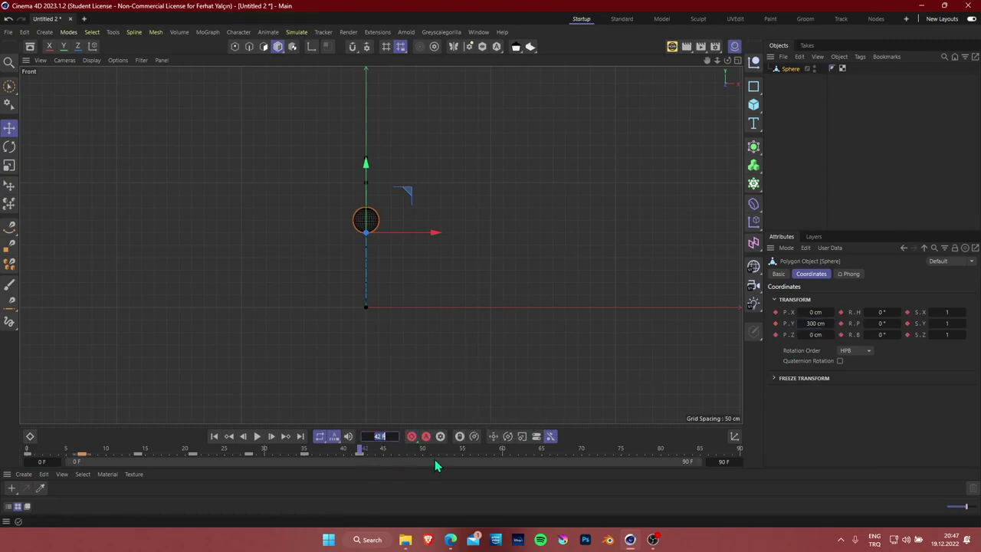
pyautogui.write('49')
pyautogui.press('Return')
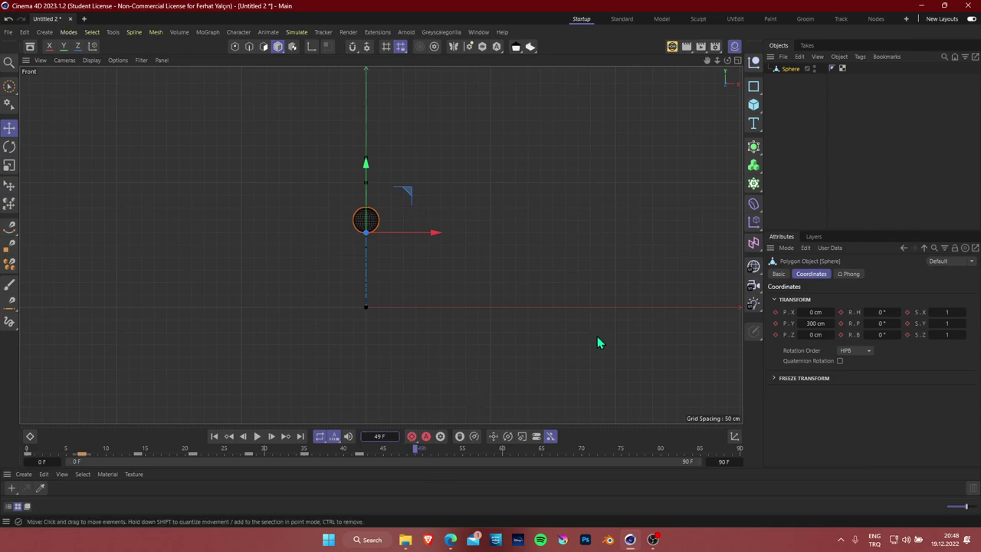
pyautogui.click(810, 323)
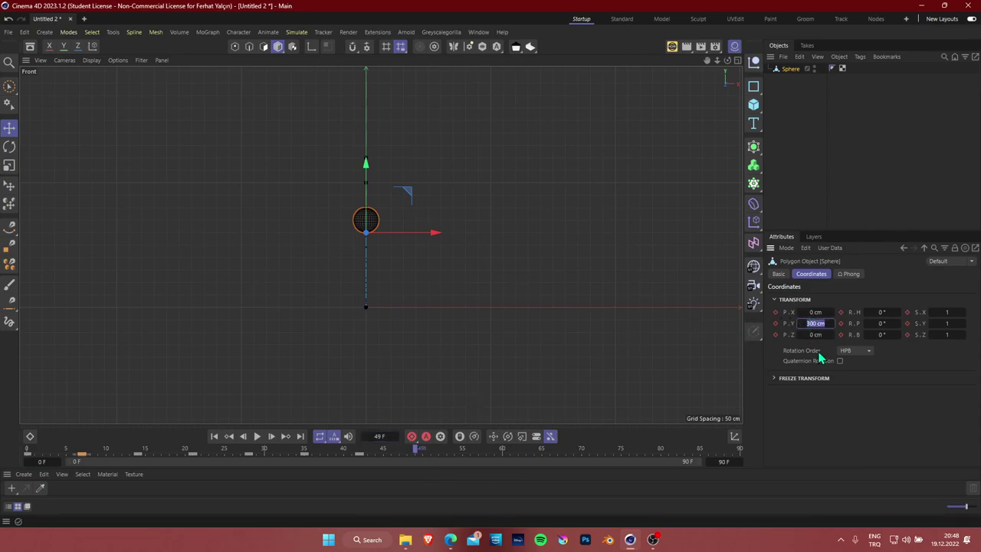
pyautogui.write('0')
pyautogui.press('Return')
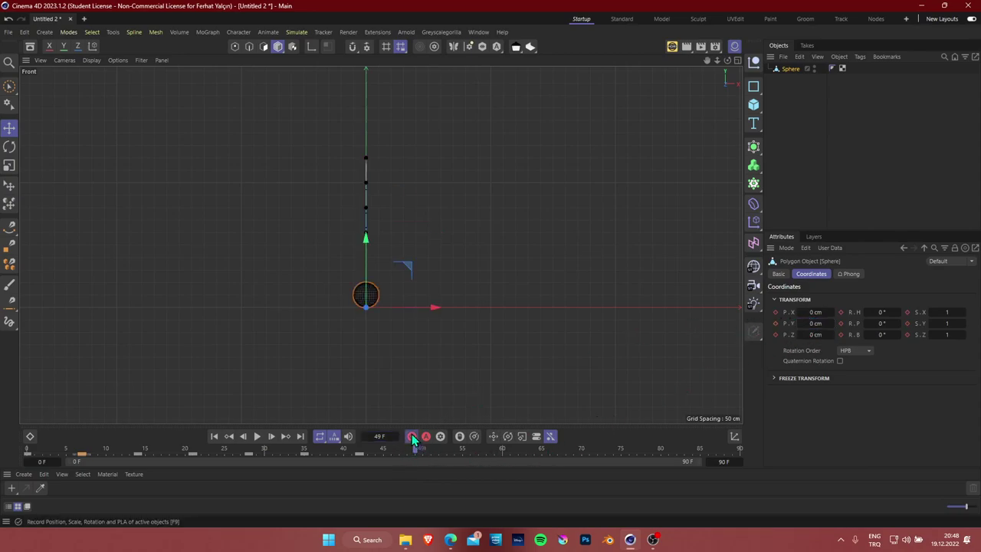
pyautogui.click(412, 436)
# Step: Set the sphere to 200 cm at frame 56 and key 0 cm at frame 63
pyautogui.click(381, 436)
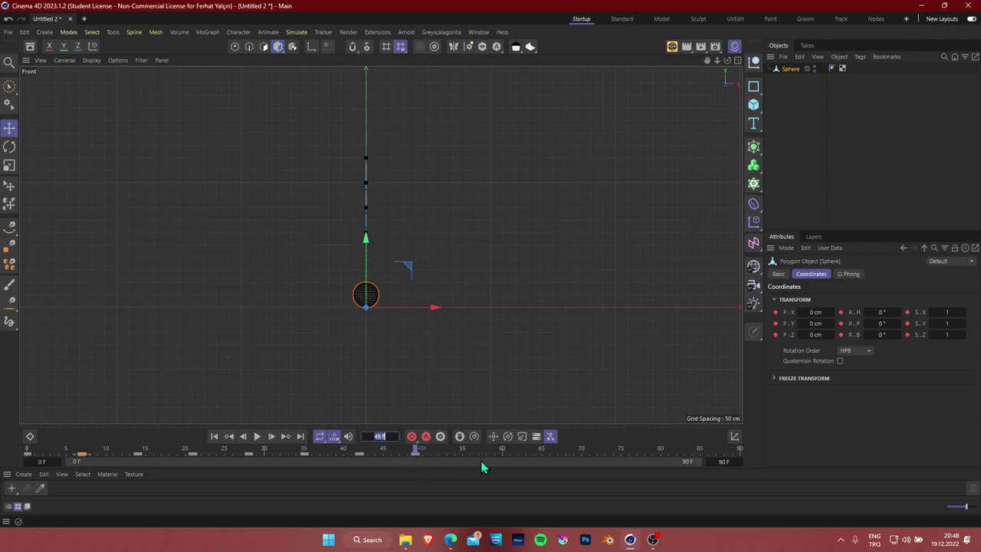
pyautogui.write('56')
pyautogui.press('Return')
pyautogui.click(816, 324)
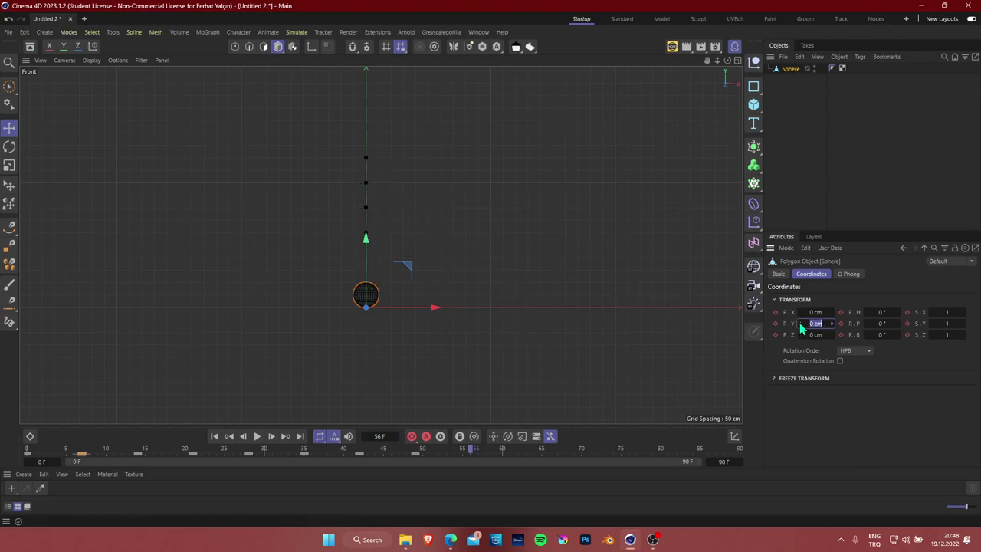
pyautogui.write('200')
pyautogui.press('Return')
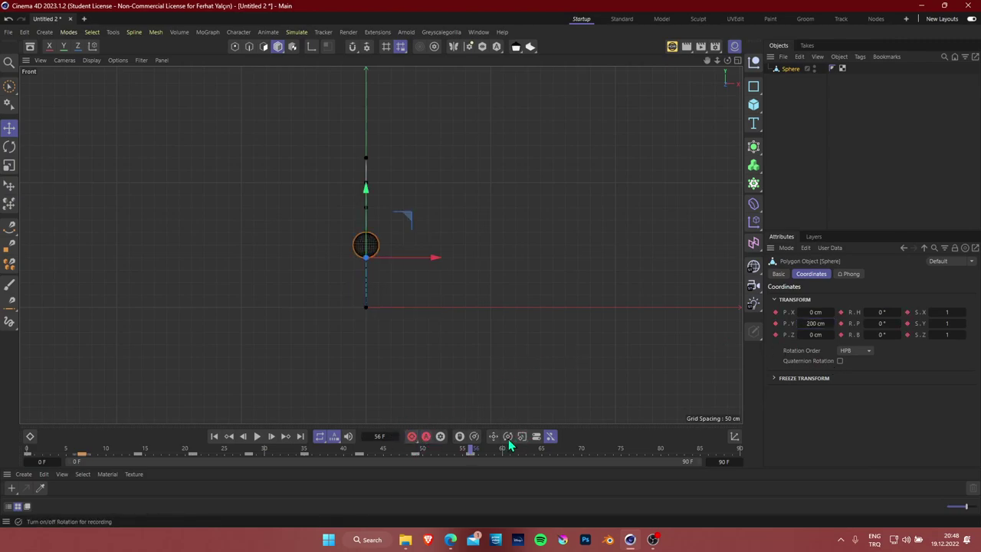
pyautogui.click(385, 437)
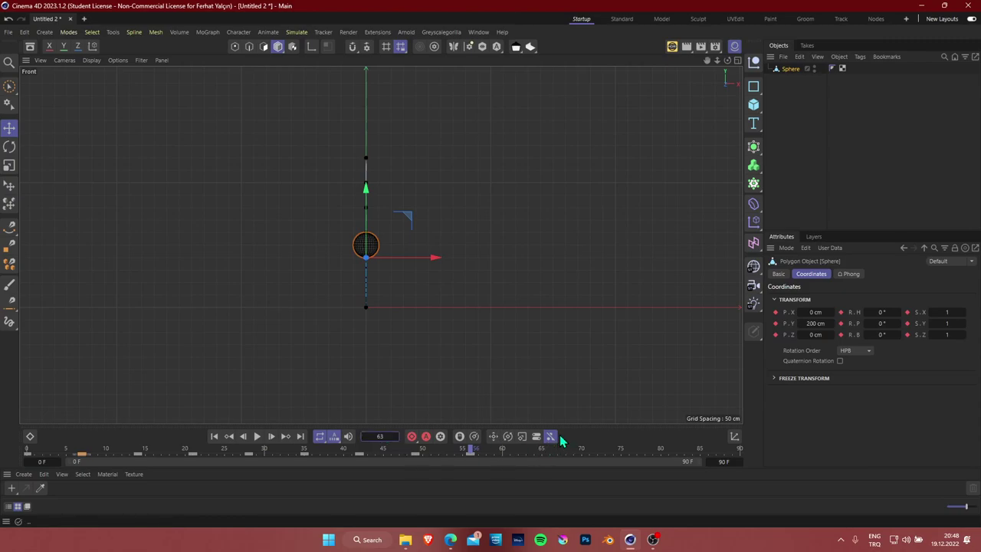
pyautogui.write('3')
pyautogui.press('Return')
pyautogui.click(799, 323)
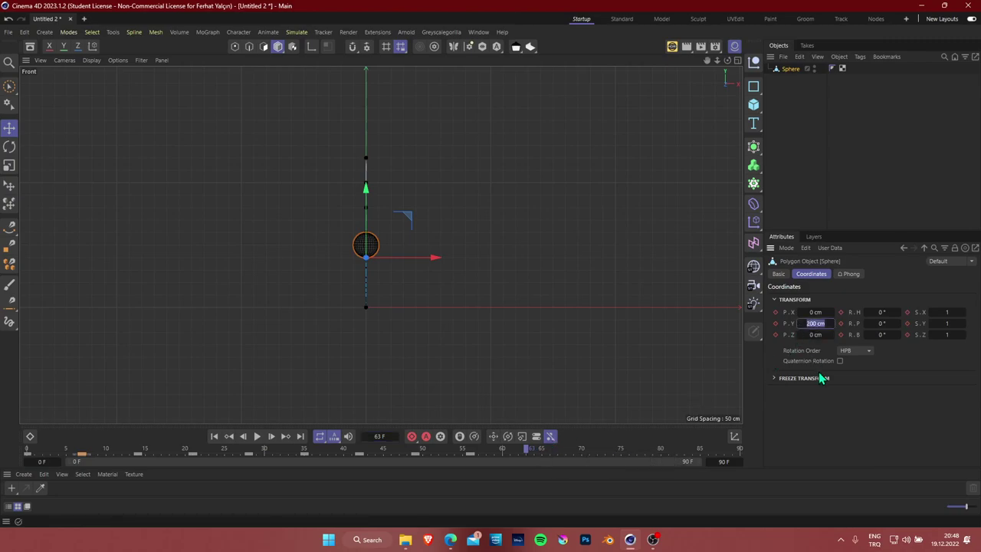
pyautogui.write('0')
pyautogui.press('Return')
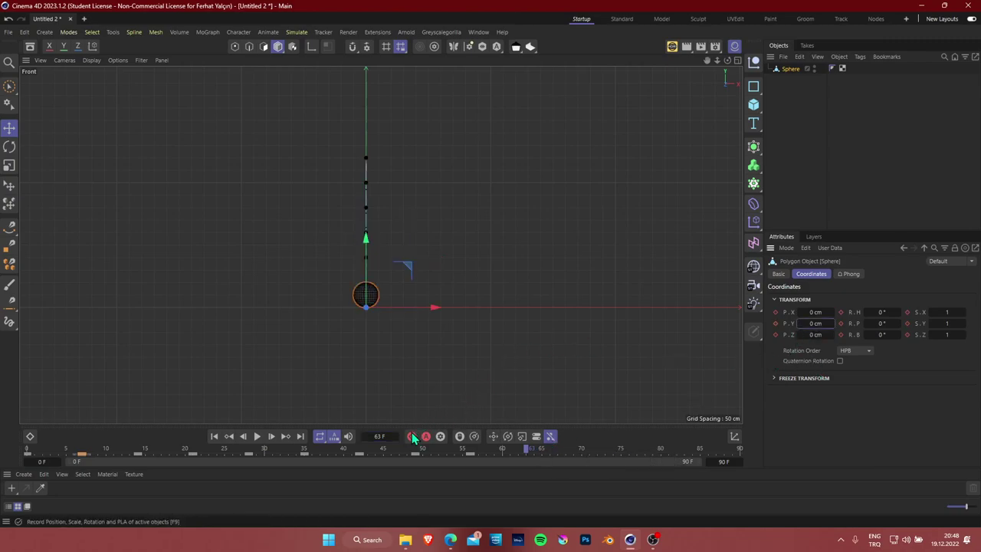
pyautogui.click(413, 436)
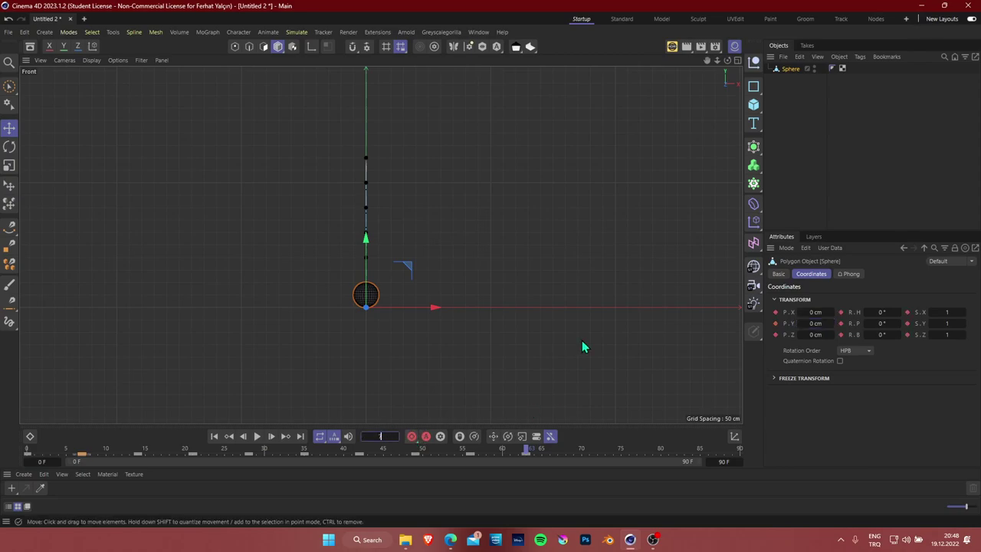
# Step: Key the sphere at 100 cm on frame 70
pyautogui.write('70')
pyautogui.press('Return')
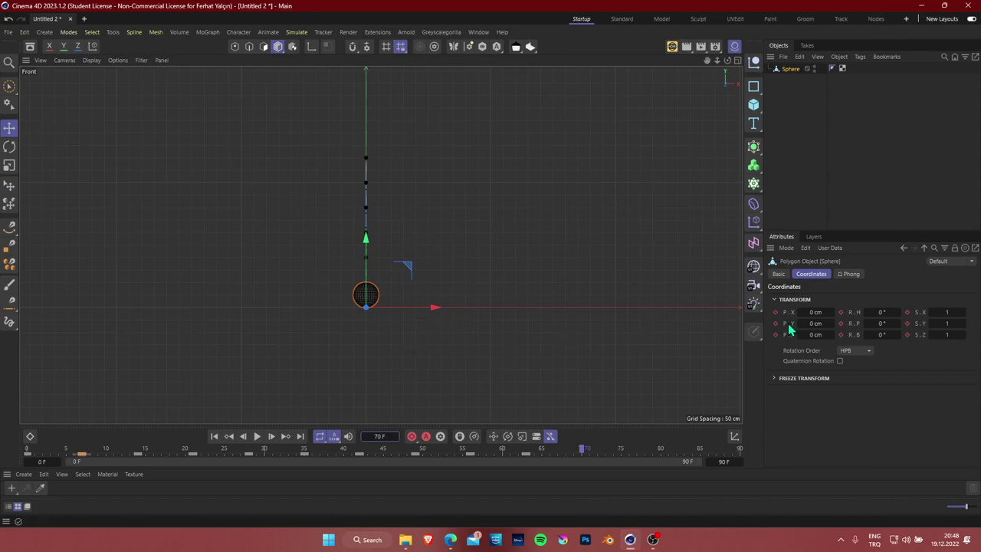
pyautogui.click(816, 323)
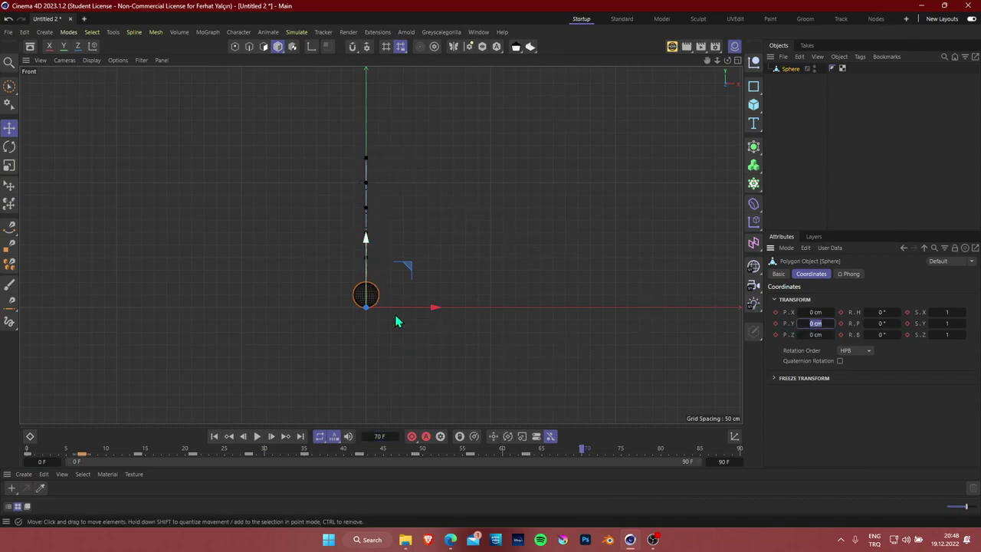
pyautogui.write('100')
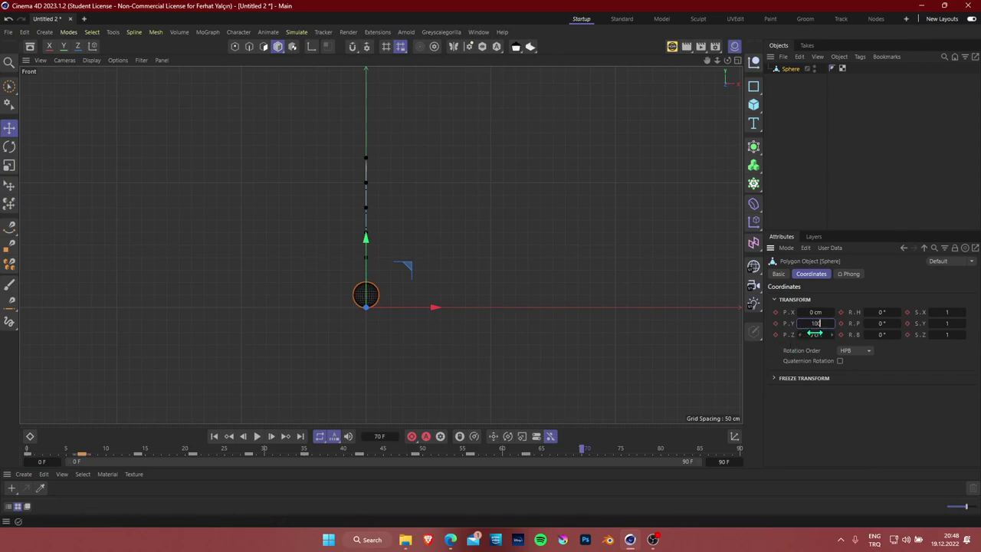
pyautogui.press('Return')
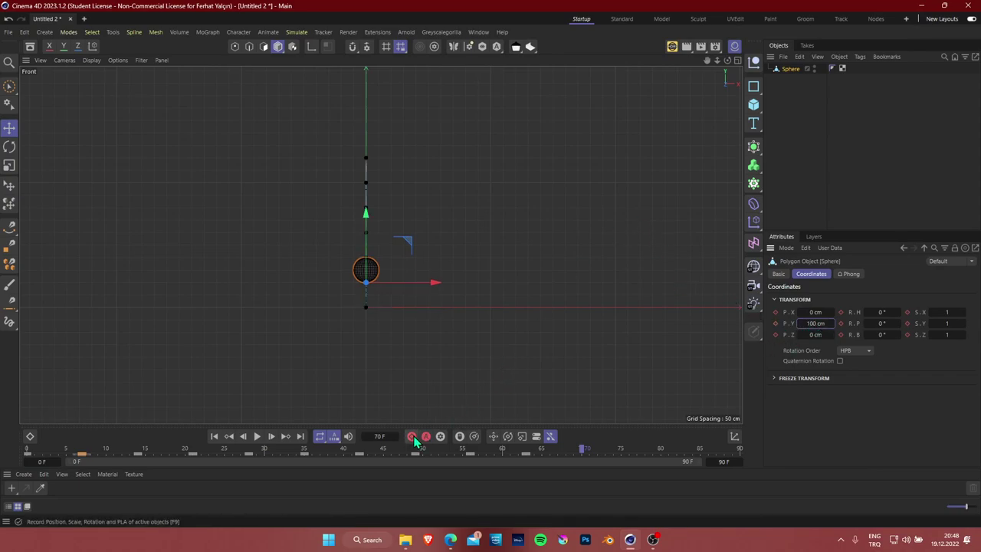
pyautogui.click(414, 437)
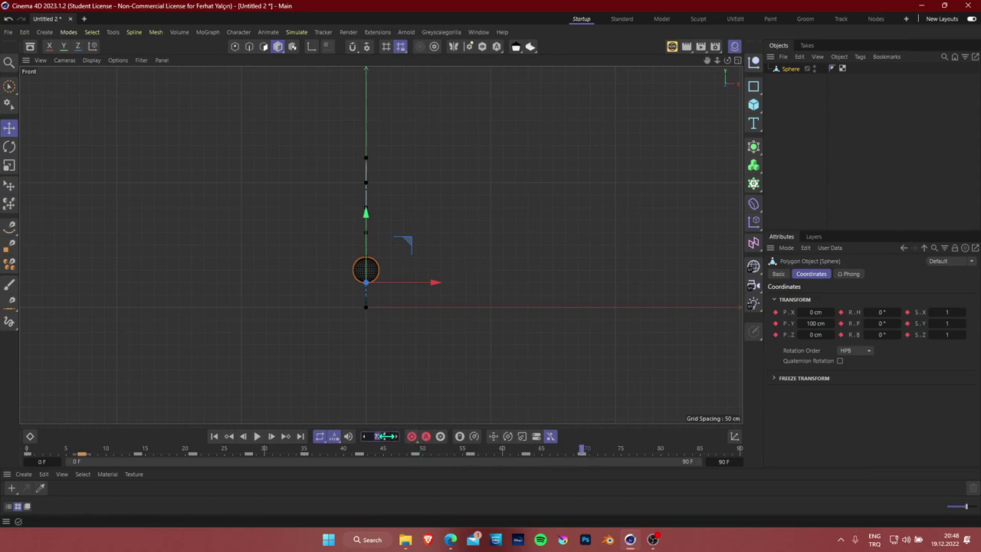
# Step: Put the sphere on the floor at 0 cm on frame 77
pyautogui.moveTo(388, 436); pyautogui.dragTo(394, 436)
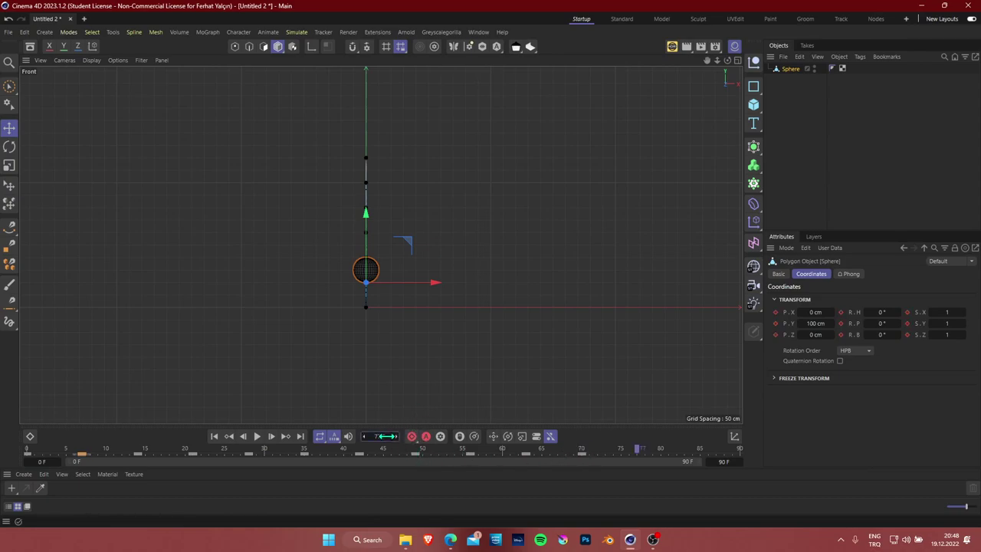
pyautogui.doubleClick(816, 323)
pyautogui.write('0')
pyautogui.press('Return')
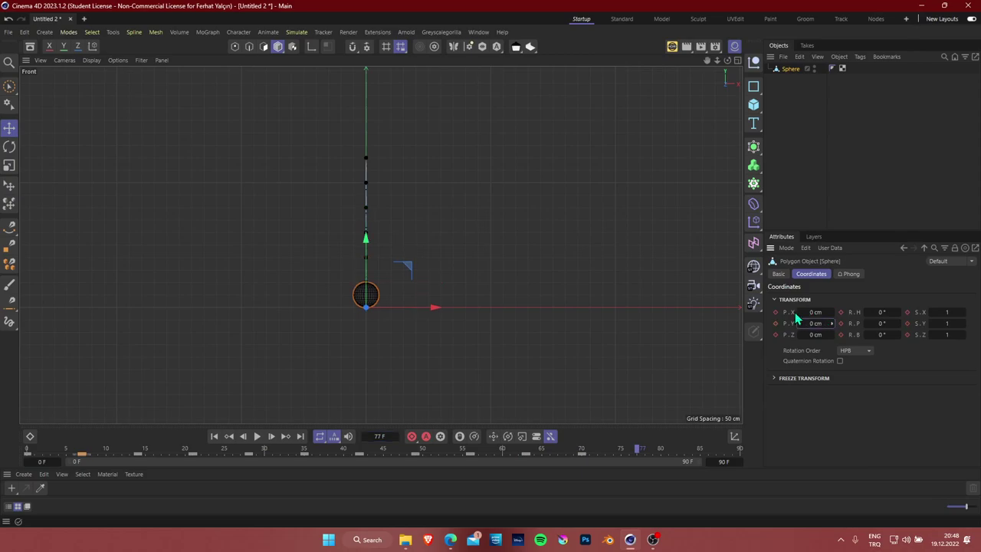
# Step: Key the sphere at 50 cm height on frame 84
pyautogui.doubleClick(392, 436)
pyautogui.write('85')
pyautogui.press('Return')
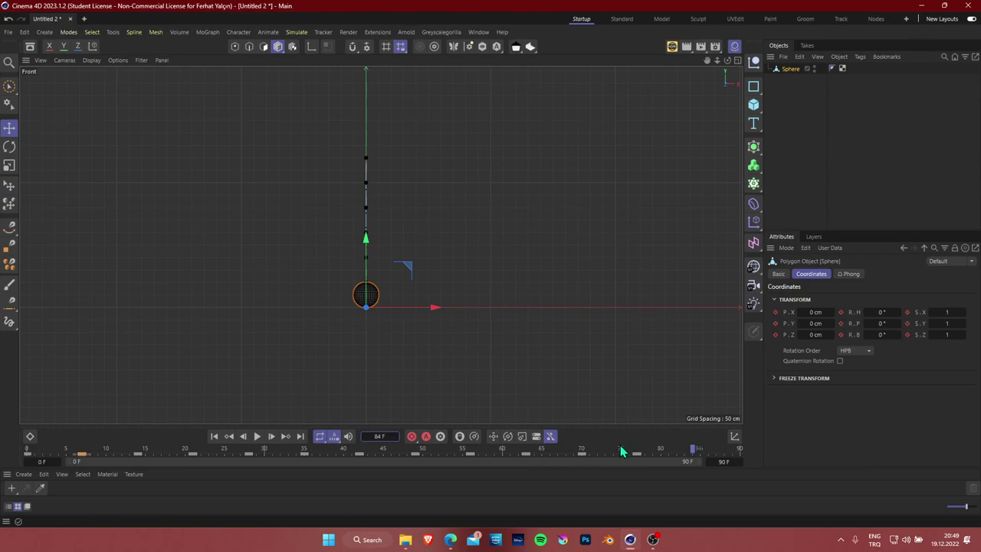
pyautogui.click(636, 454)
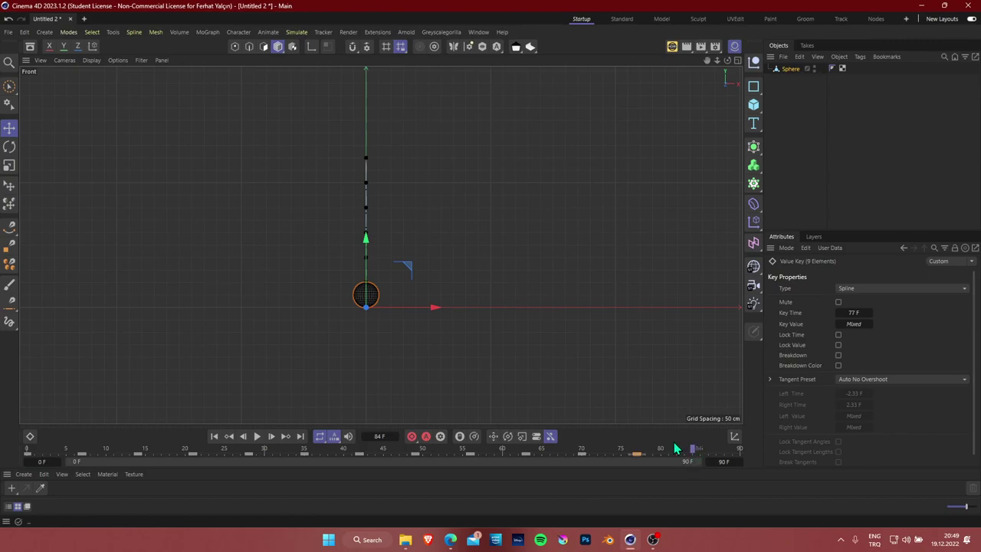
pyautogui.click(505, 295)
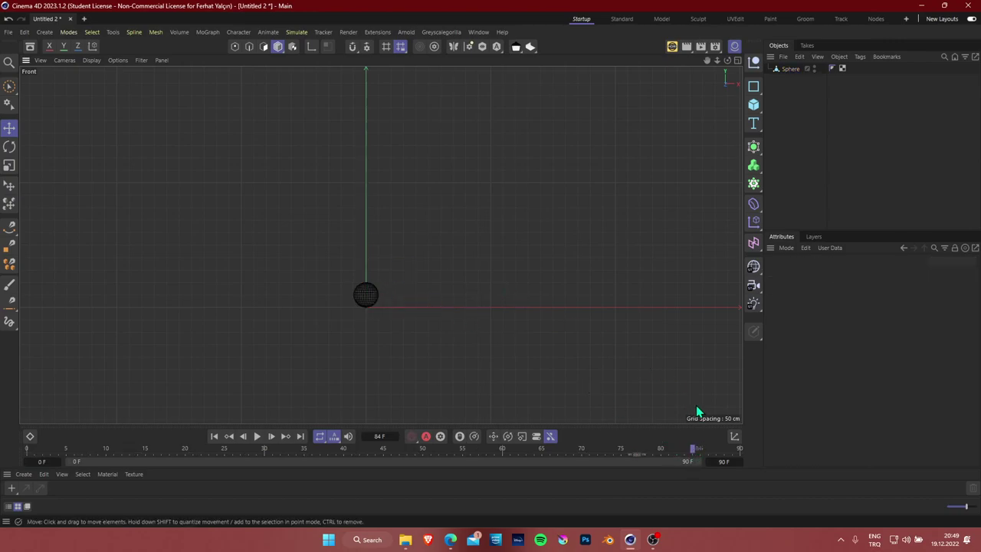
pyautogui.click(789, 69)
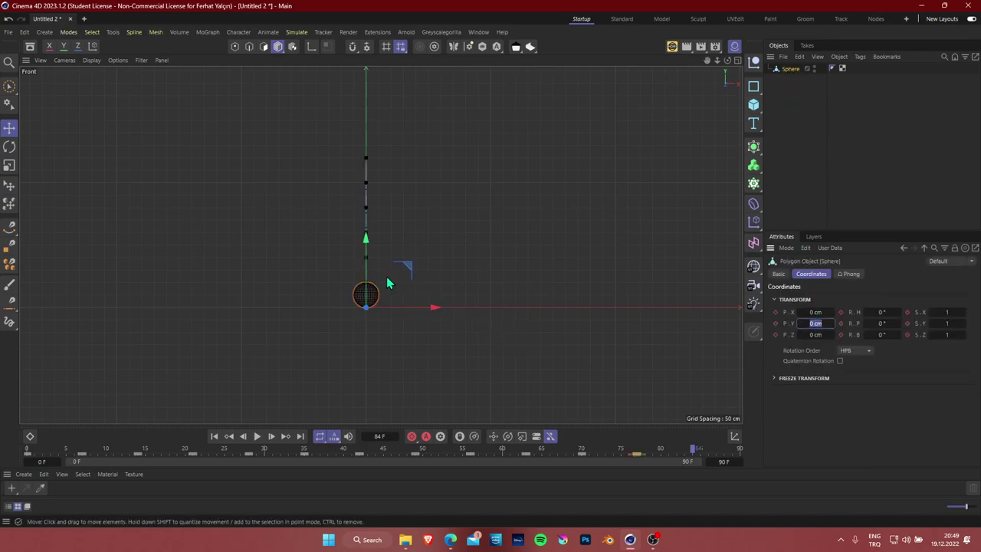
pyautogui.write('0')
pyautogui.press('Return')
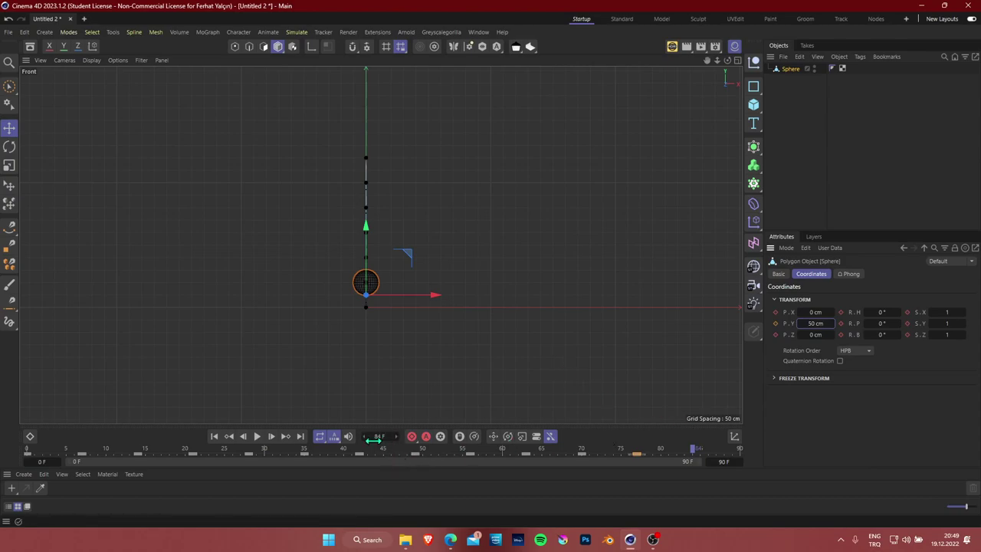
pyautogui.click(411, 437)
# Step: Key the sphere back at 0 cm on frame 89
pyautogui.moveTo(700, 455); pyautogui.dragTo(731, 459)
pyautogui.click(814, 325)
pyautogui.write('0')
pyautogui.press('Return')
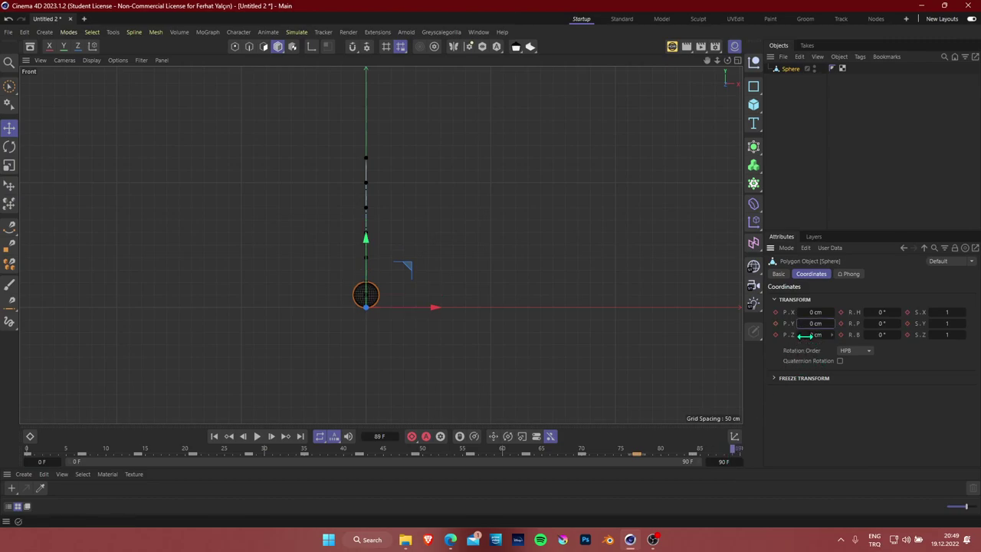
pyautogui.click(776, 323)
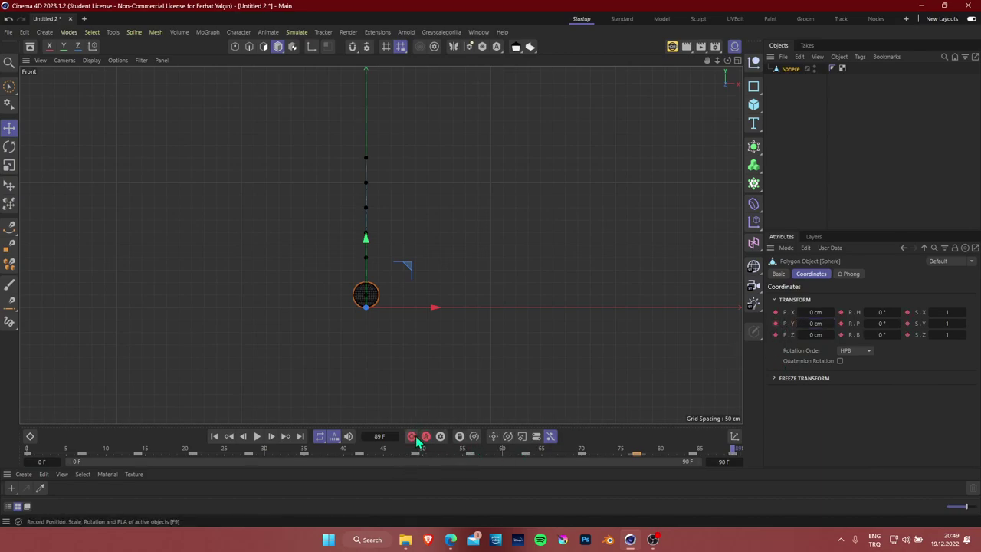
# Step: Play the bounce from frame 0 and stop playback partway through
pyautogui.click(215, 436)
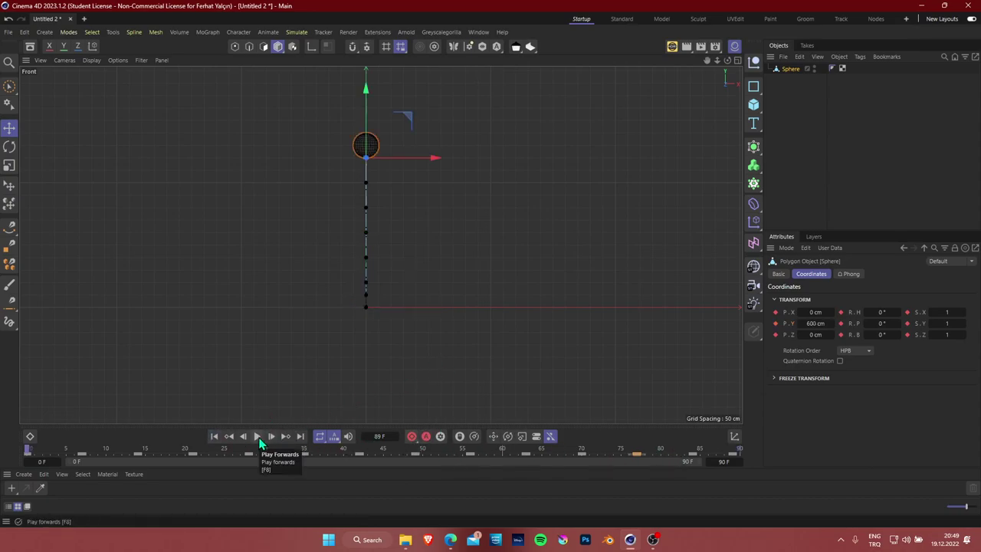
pyautogui.click(257, 437)
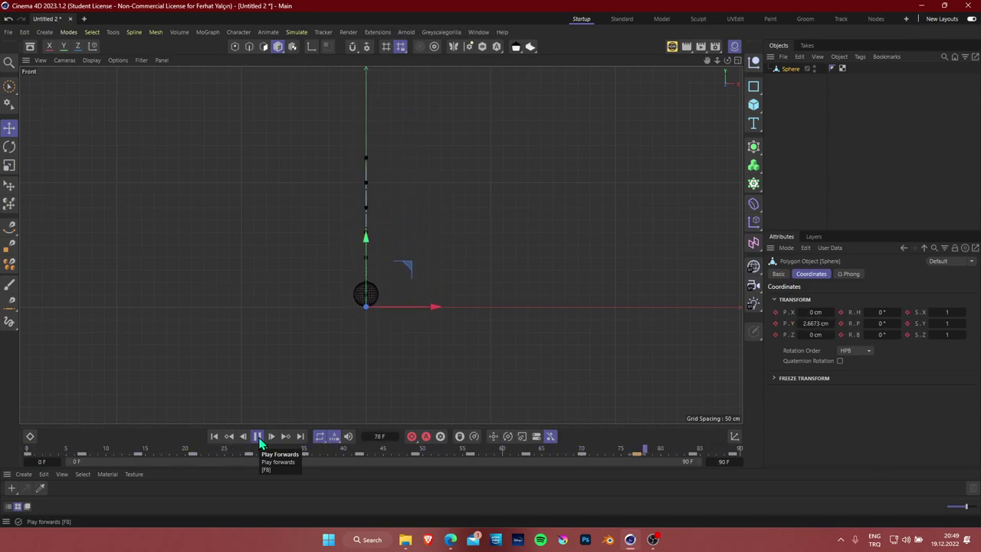
pyautogui.click(258, 437)
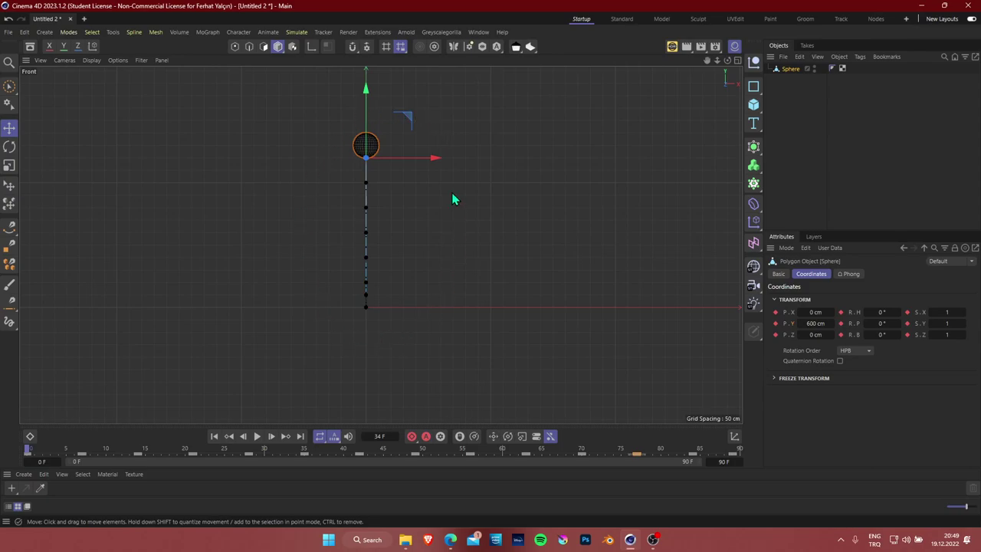
# Step: Open the Dope Sheet, enlarge the panel, and switch it to F-Curve mode
pyautogui.click(30, 436)
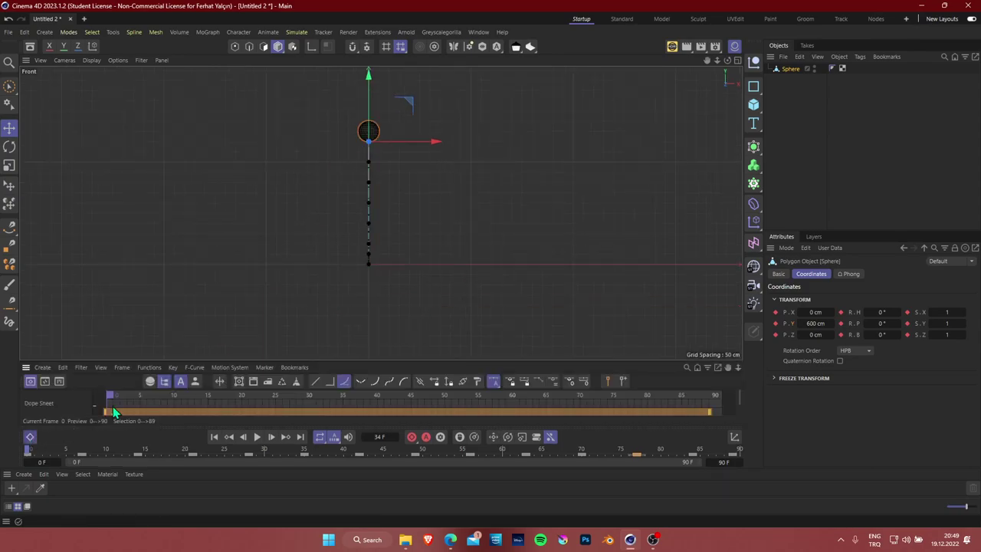
pyautogui.moveTo(142, 361); pyautogui.dragTo(163, 388)
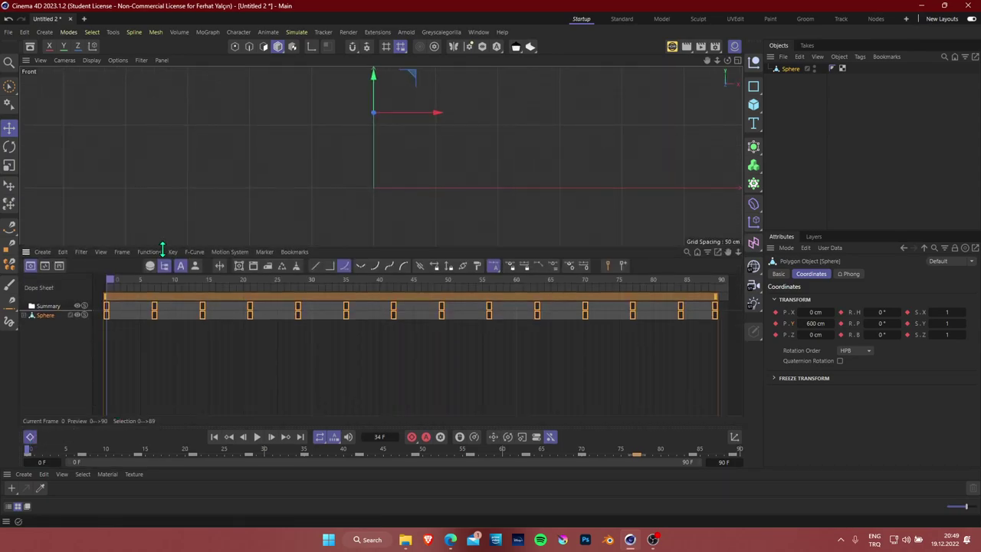
pyautogui.click(29, 437)
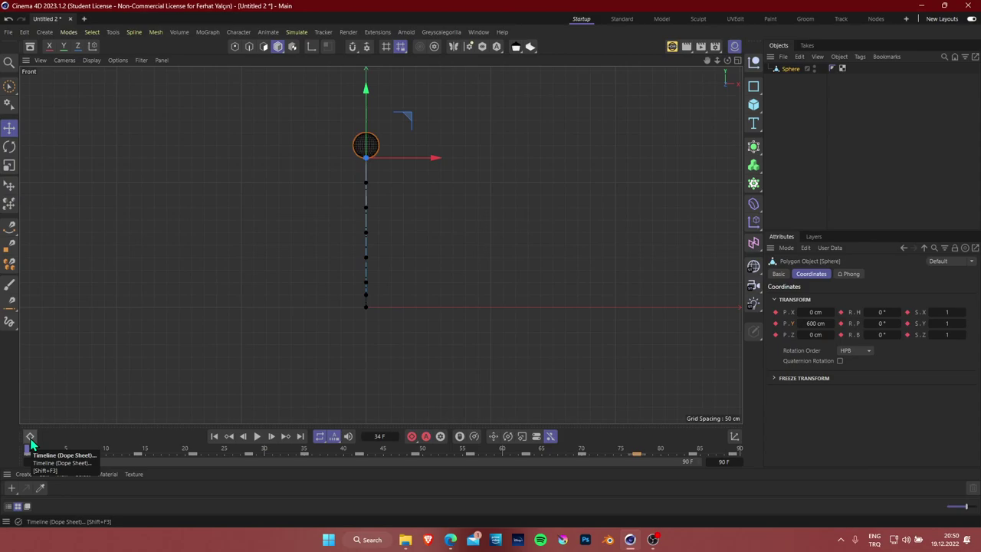
pyautogui.click(30, 437)
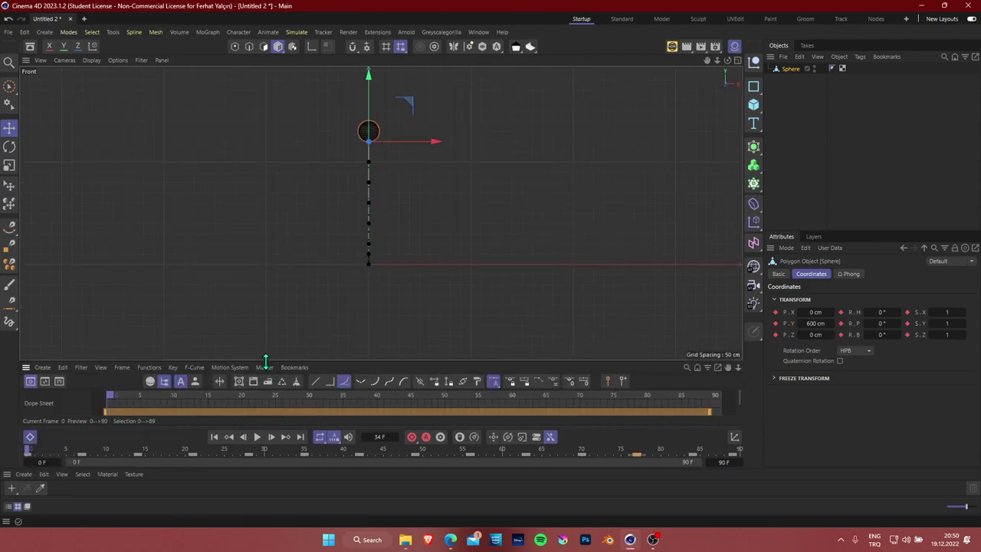
pyautogui.moveTo(264, 361); pyautogui.dragTo(270, 293)
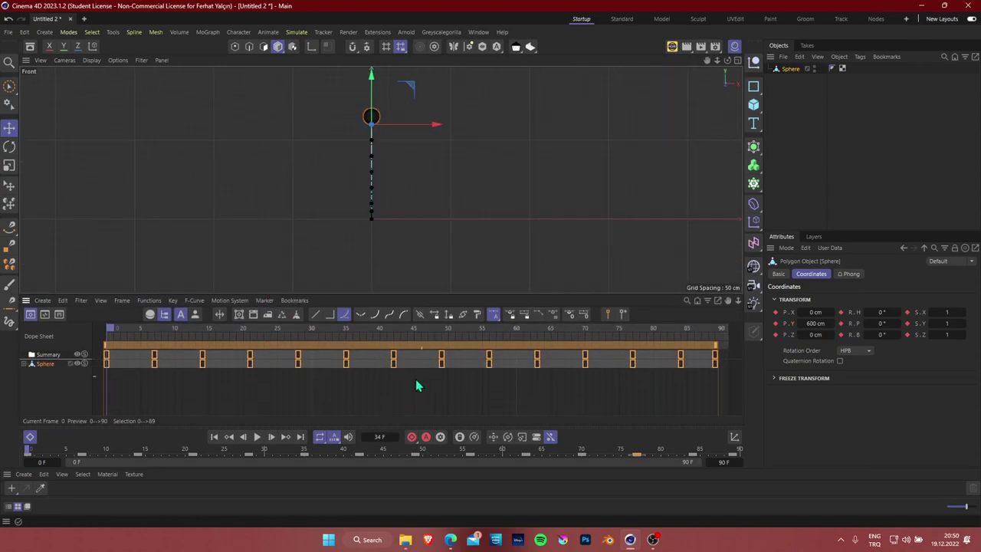
pyautogui.click(44, 314)
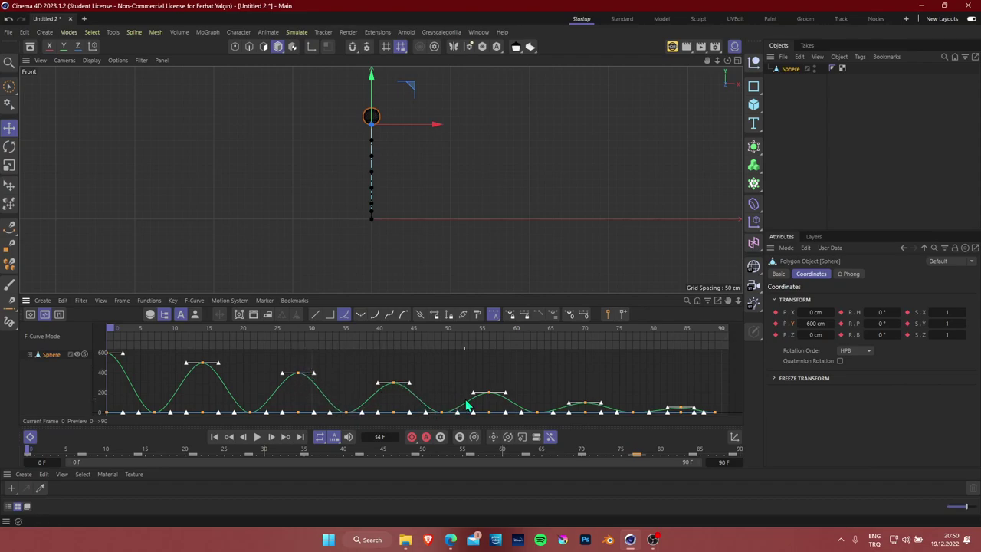
# Step: Clear the key selection and select the sphere's Position . Y track in the curve graph
pyautogui.click(614, 375)
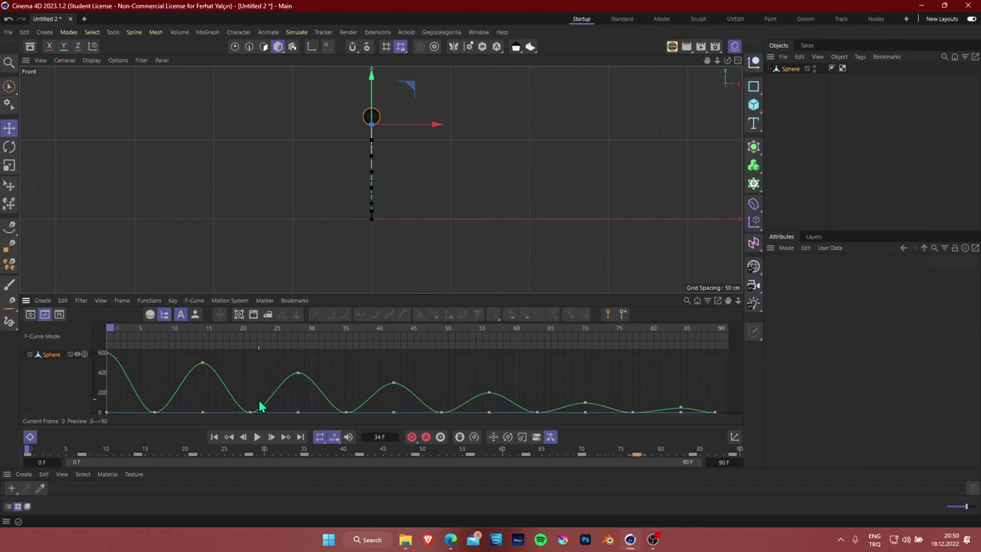
pyautogui.click(31, 355)
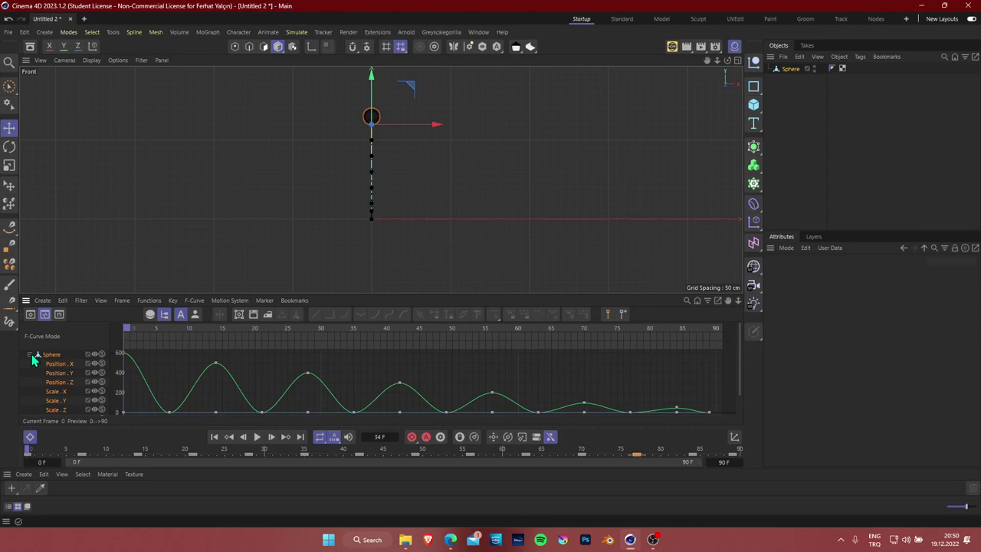
pyautogui.click(30, 355)
pyautogui.click(30, 355)
pyautogui.click(59, 374)
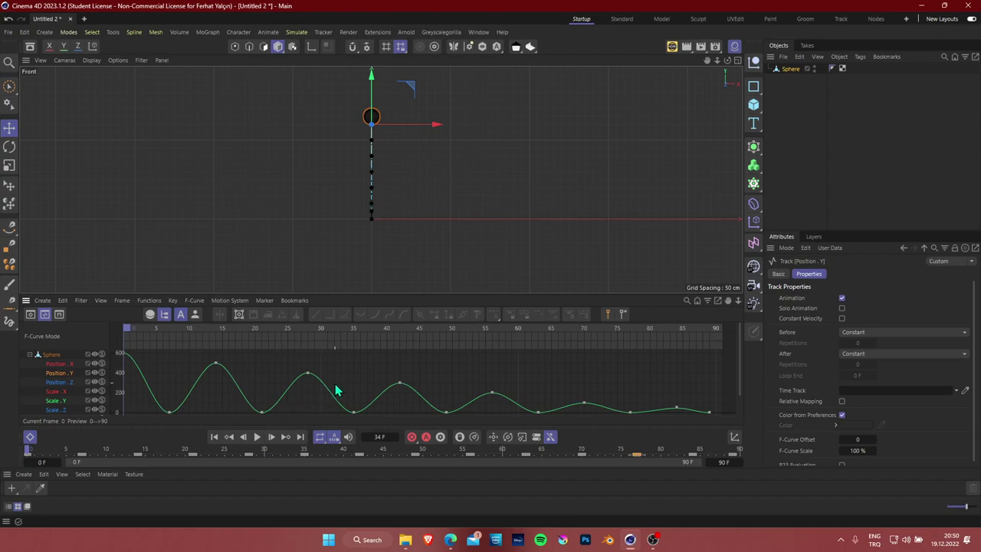
# Step: Select the seven floor-contact keys and angle their broken tangents into sharp V bounces
pyautogui.moveTo(343, 391); pyautogui.dragTo(351, 374, button='middle')
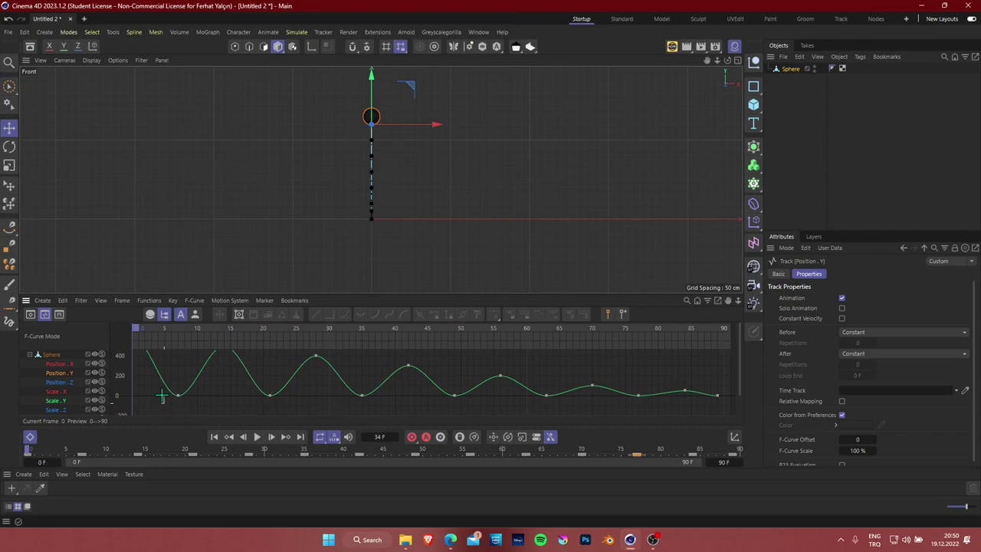
pyautogui.moveTo(165, 404); pyautogui.dragTo(560, 392)
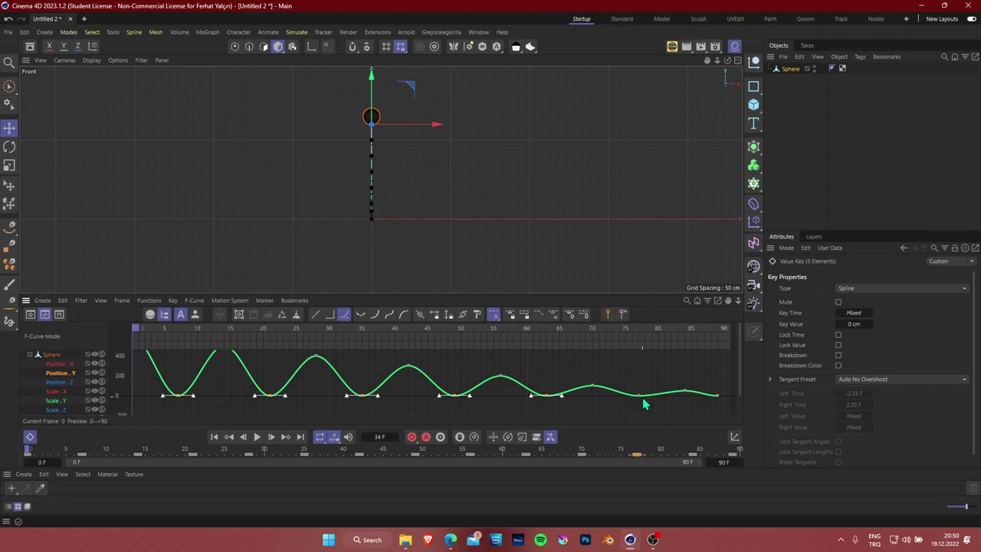
pyautogui.click(559, 414)
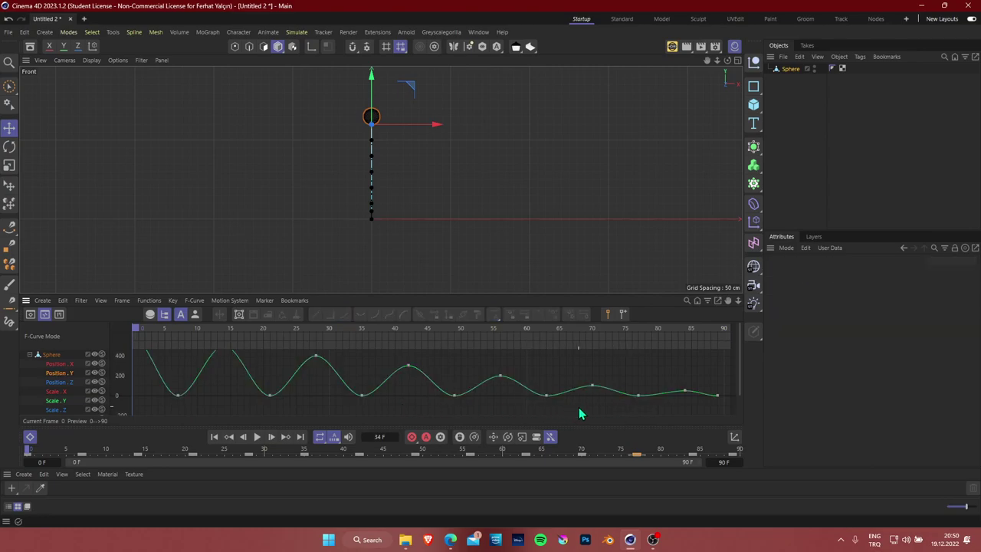
pyautogui.moveTo(584, 406); pyautogui.dragTo(146, 388)
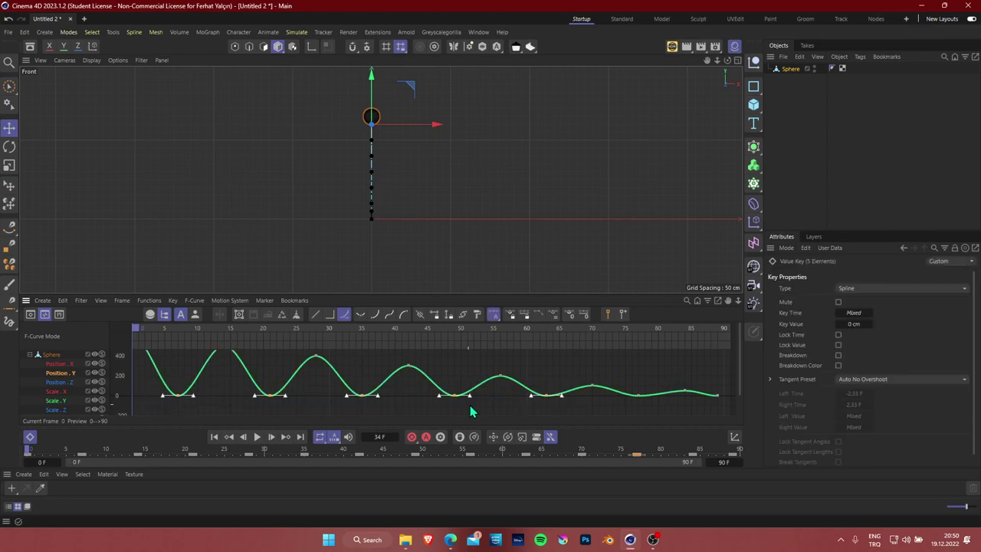
pyautogui.keyDown('shift'); pyautogui.click(639, 397); pyautogui.keyUp('shift')
pyautogui.moveTo(625, 406); pyautogui.dragTo(624, 406)
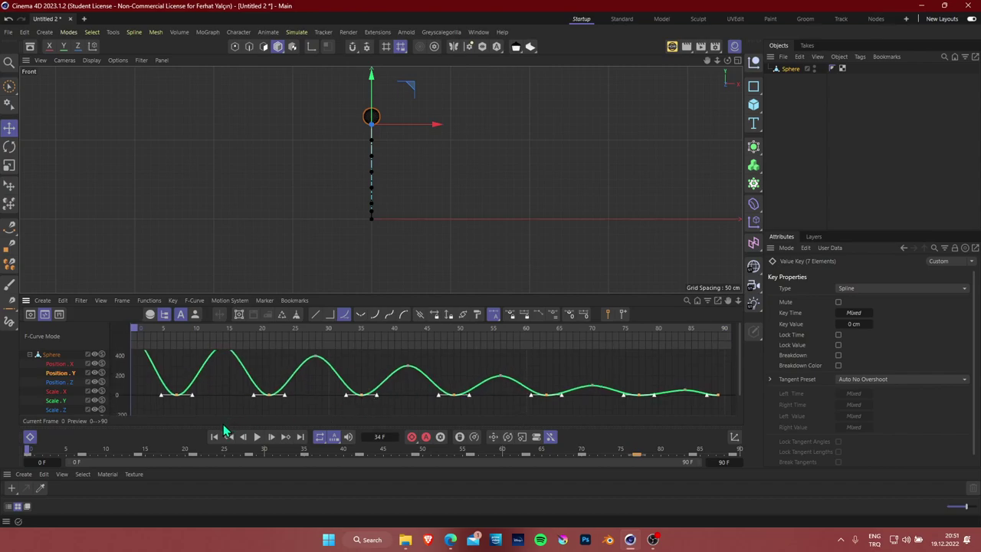
pyautogui.moveTo(192, 397)
pyautogui.mouseDown()
pyautogui.moveTo(159, 399)
pyautogui.moveTo(171, 391)
pyautogui.mouseUp()
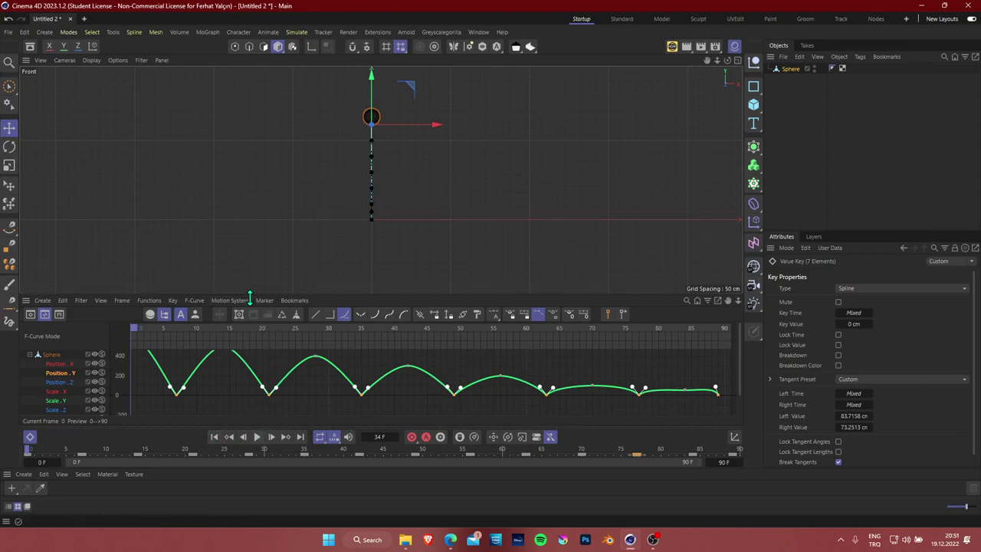
# Step: Enlarge the 3D view, play the bounce to check it, then rewind and enlarge the curve panel
pyautogui.moveTo(249, 294); pyautogui.dragTo(247, 359)
pyautogui.click(258, 437)
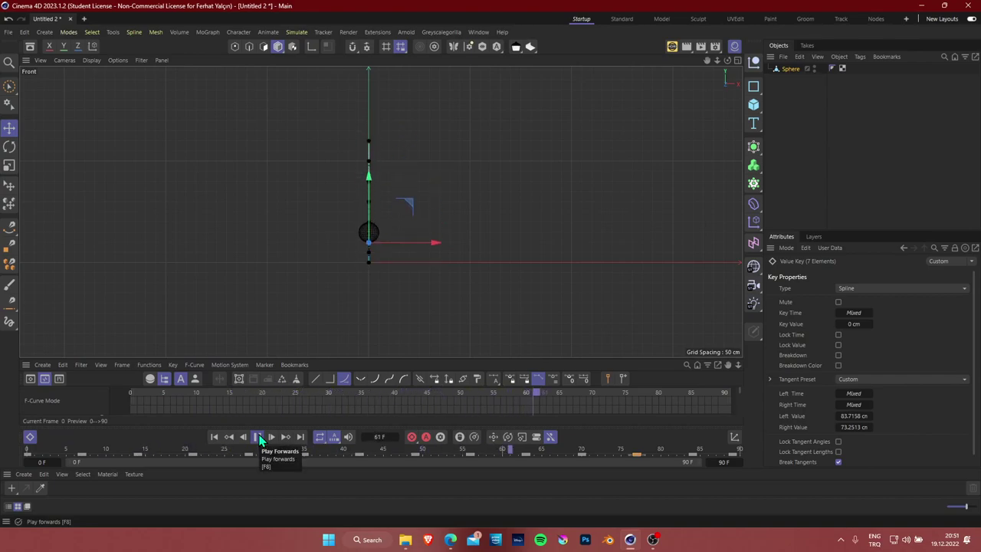
pyautogui.click(259, 439)
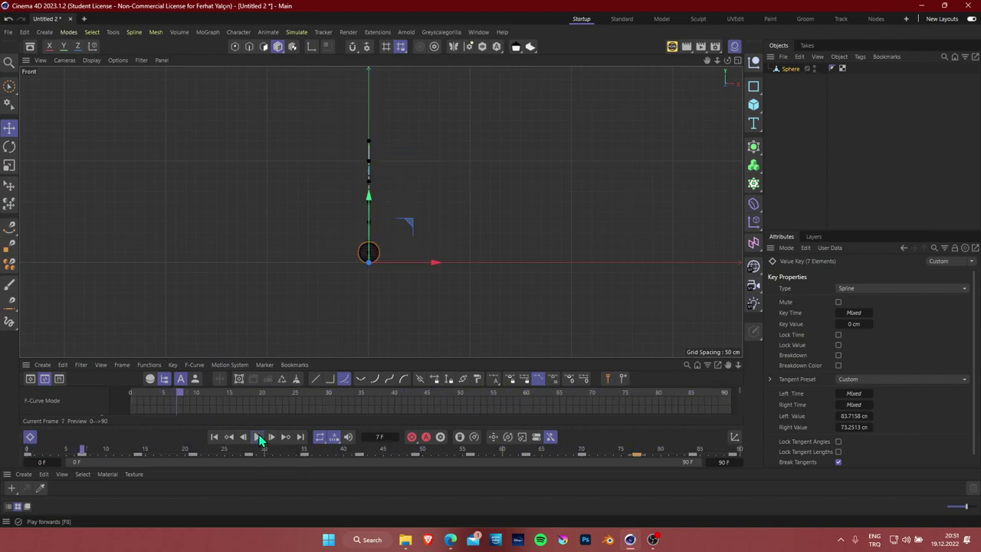
pyautogui.click(217, 437)
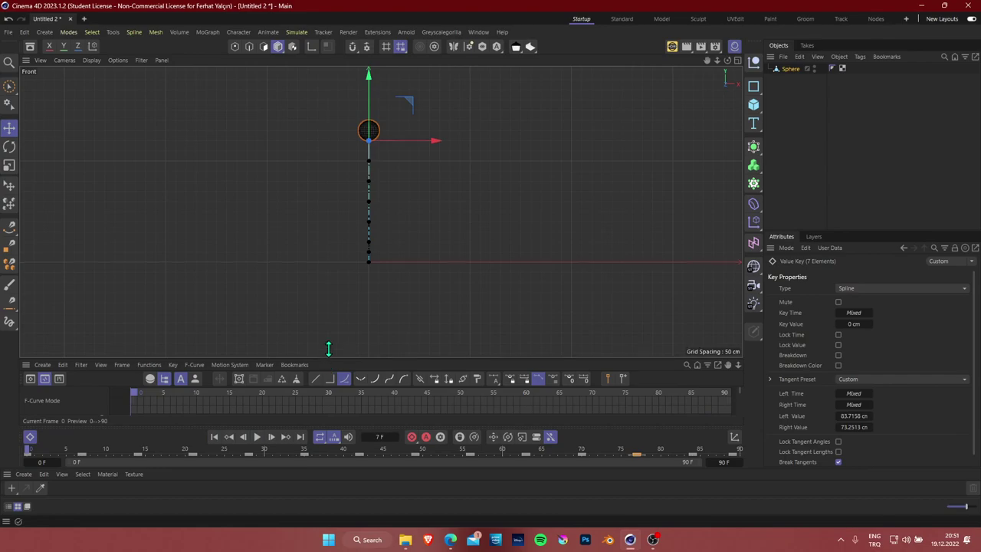
pyautogui.moveTo(328, 359); pyautogui.dragTo(344, 227)
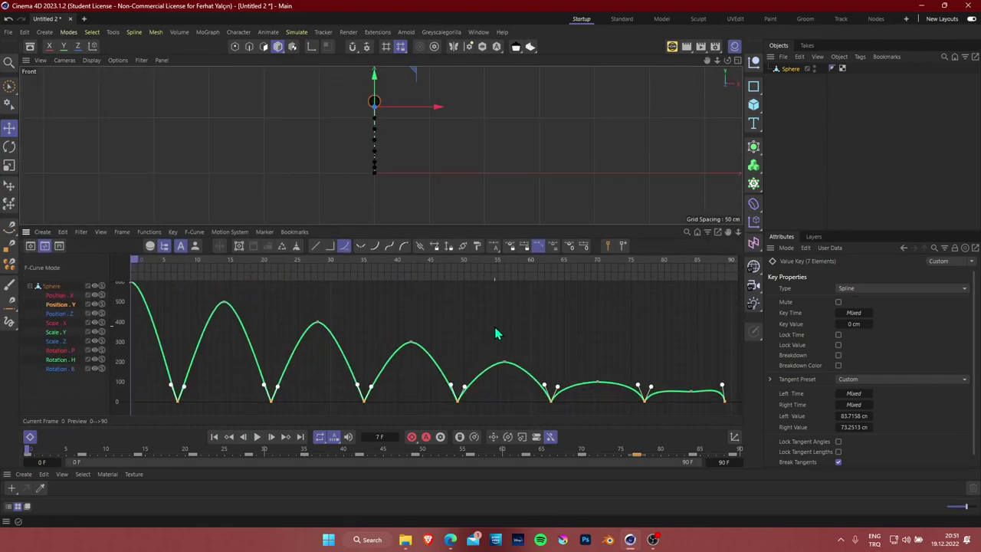
# Step: Lower the floor keys' left tangents and pull the frame-63 key's outgoing tangent down
pyautogui.moveTo(494, 327); pyautogui.dragTo(351, 300, button='middle')
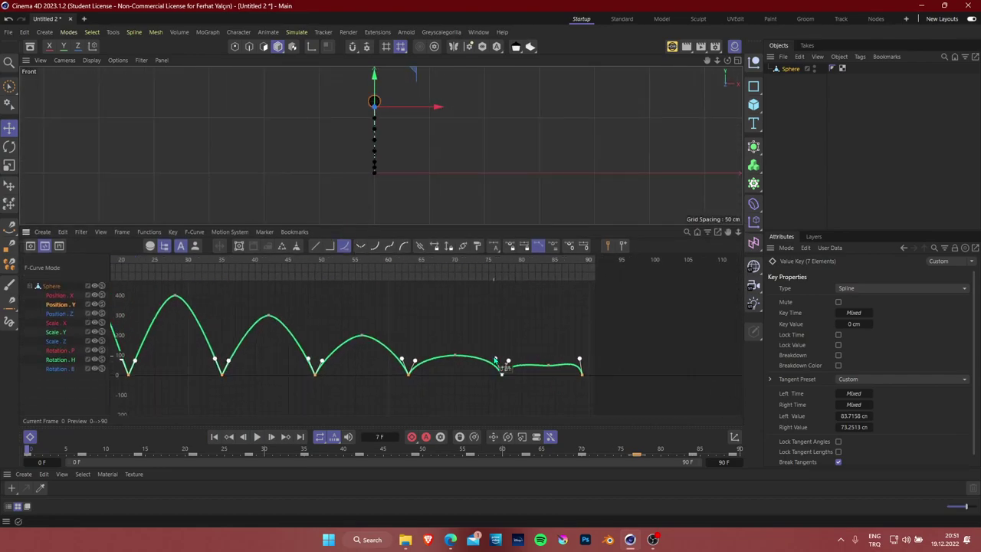
pyautogui.moveTo(502, 367); pyautogui.dragTo(504, 377)
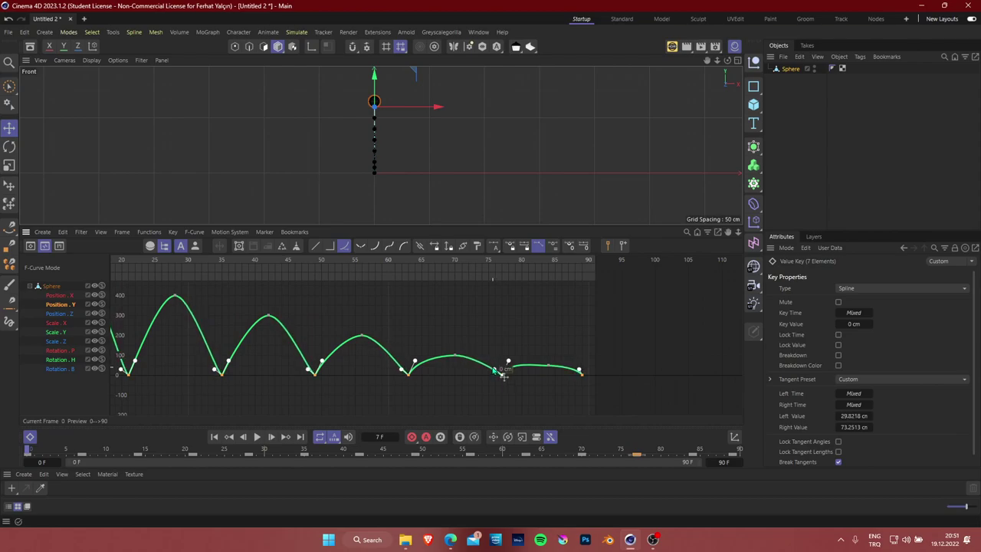
pyautogui.click(460, 332)
pyautogui.click(407, 371)
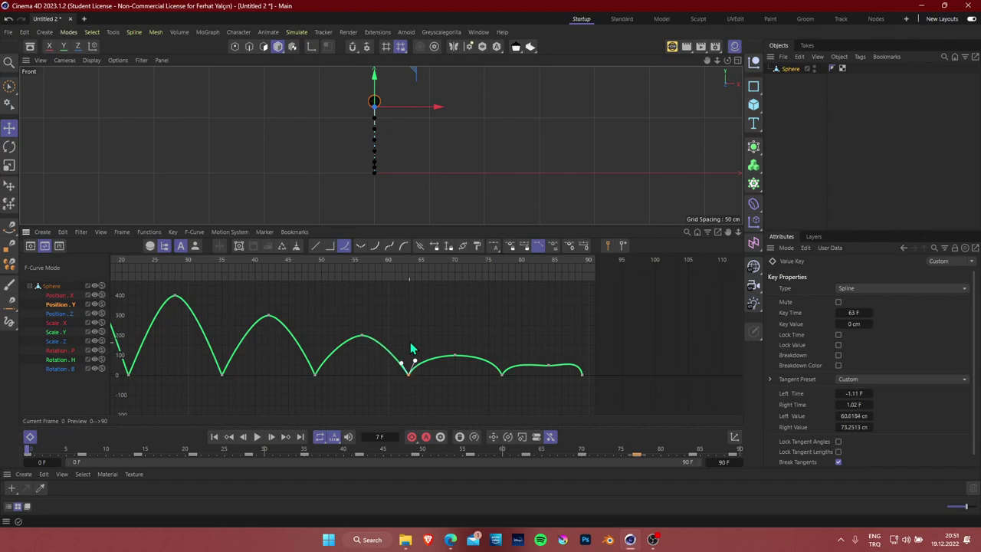
pyautogui.click(418, 368)
pyautogui.click(409, 372)
pyautogui.moveTo(416, 363); pyautogui.dragTo(430, 375)
# Step: Soften the tangents at frames 77 and 89, then stop playback, rewind to frame 0, and enlarge the viewport
pyautogui.click(497, 374)
pyautogui.moveTo(495, 359)
pyautogui.mouseDown()
pyautogui.moveTo(481, 365)
pyautogui.moveTo(527, 375)
pyautogui.mouseUp()
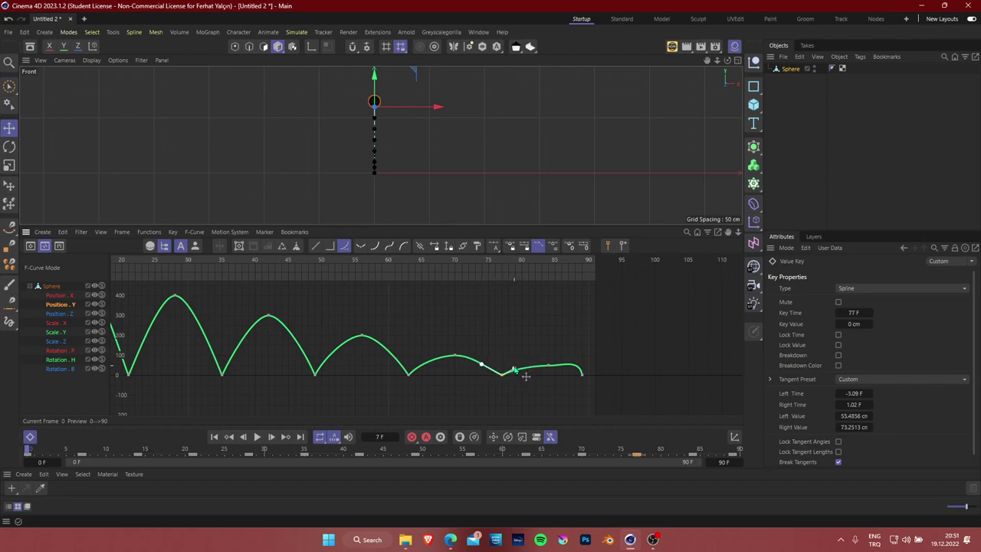
pyautogui.click(588, 381)
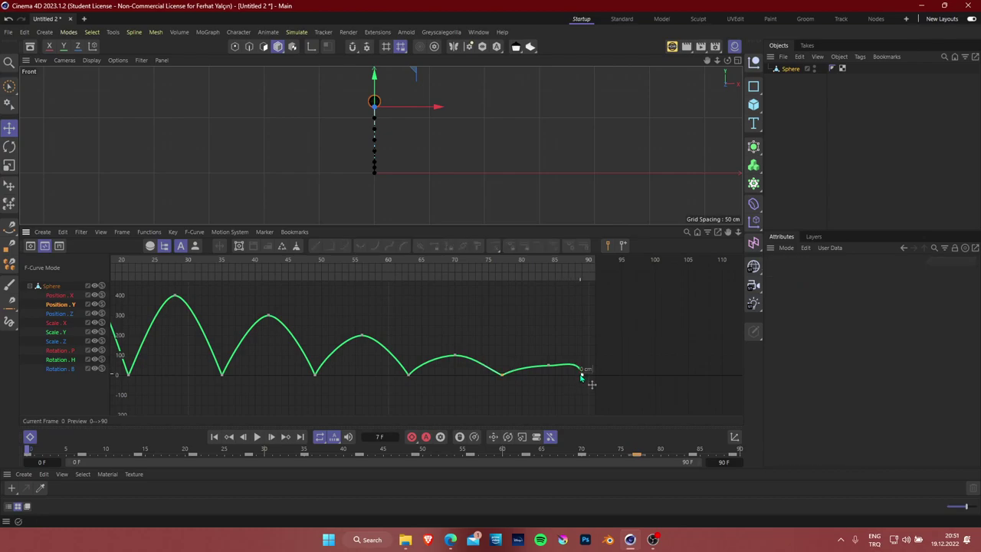
pyautogui.click(581, 371)
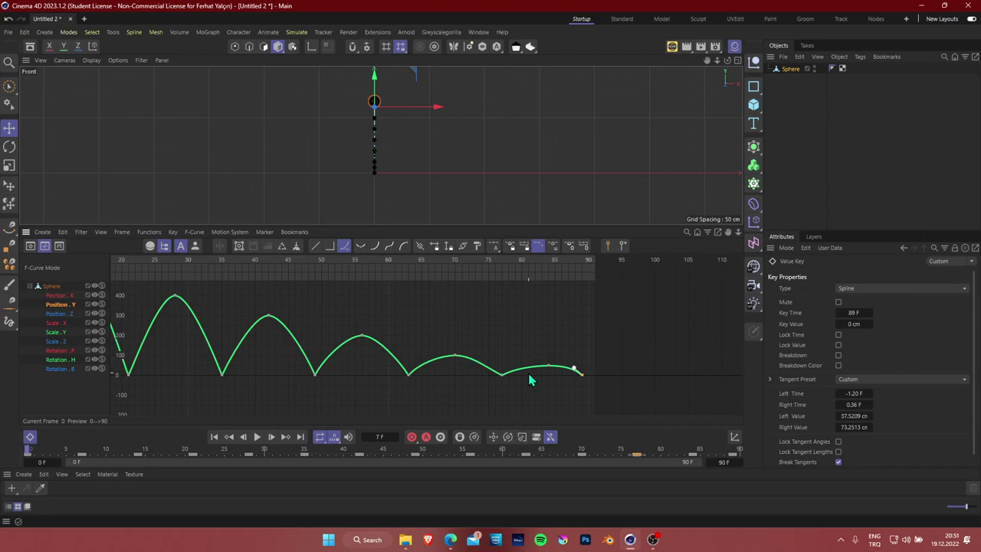
pyautogui.moveTo(574, 370); pyautogui.dragTo(545, 369)
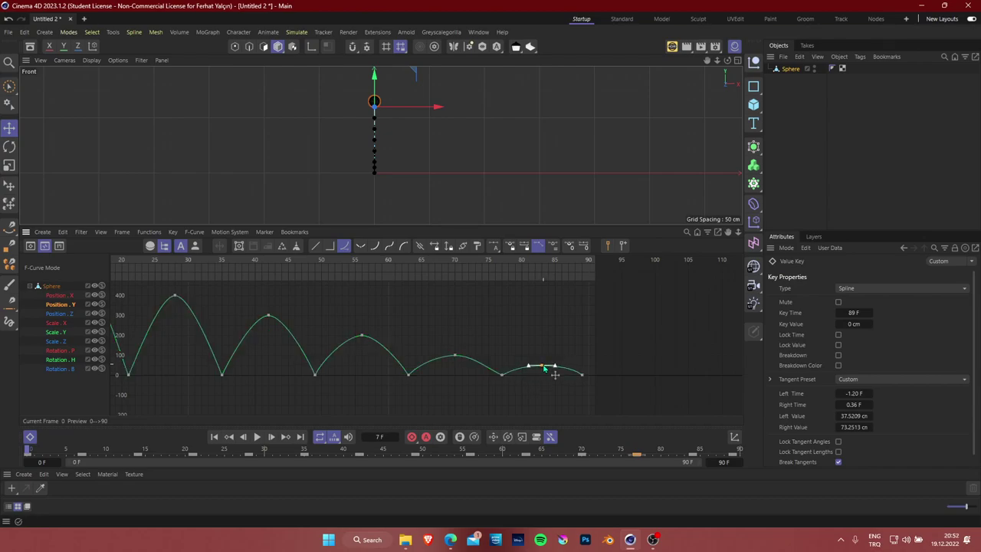
pyautogui.click(539, 386)
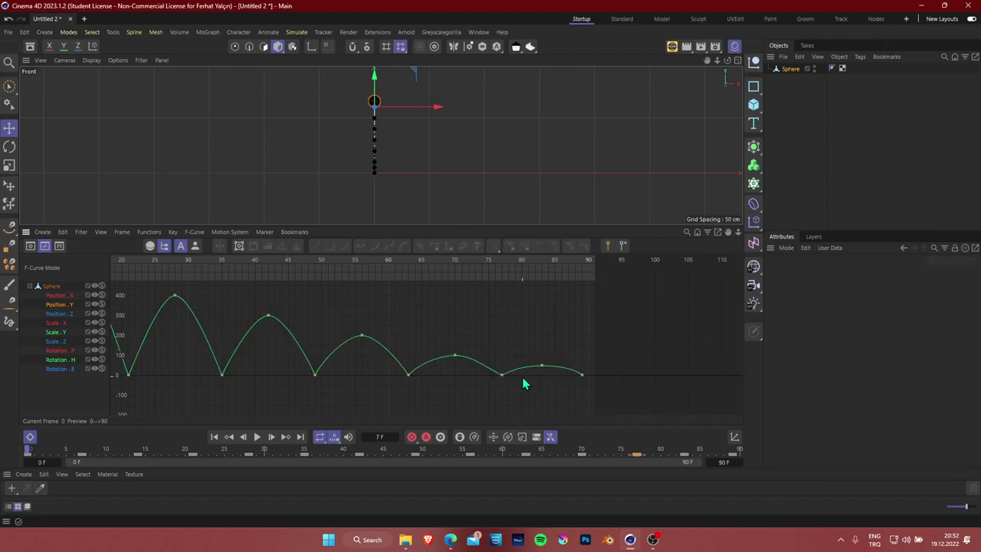
pyautogui.click(257, 437)
pyautogui.click(215, 437)
pyautogui.moveTo(325, 227); pyautogui.dragTo(325, 362)
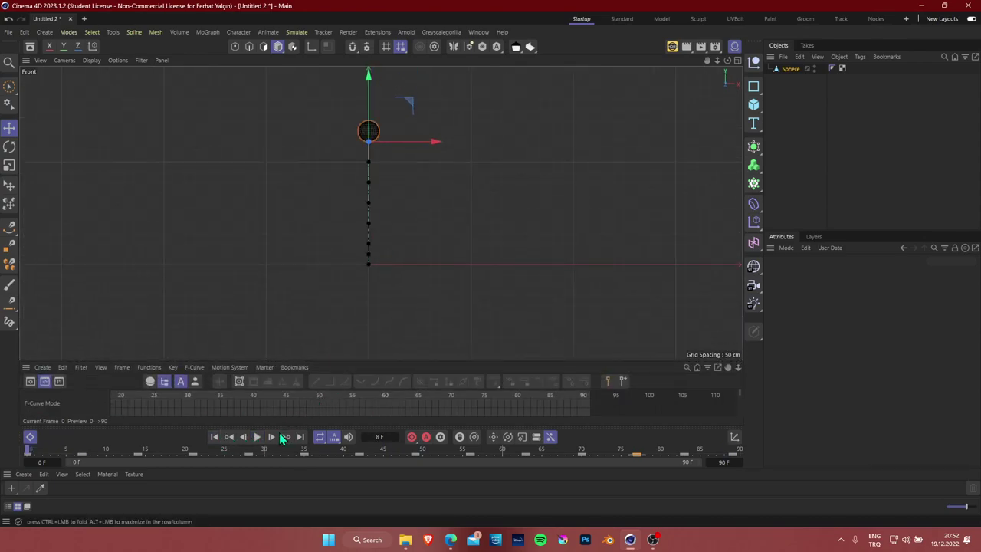
# Step: Play and stop the bounce, then enlarge the curve editor and pan to the sphere's Position Y curve
pyautogui.click(257, 442)
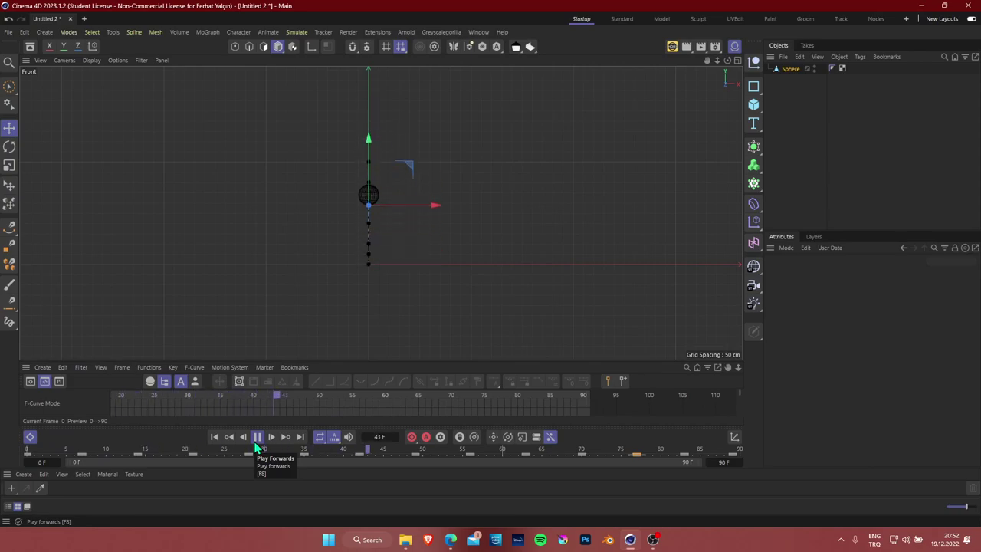
pyautogui.click(257, 438)
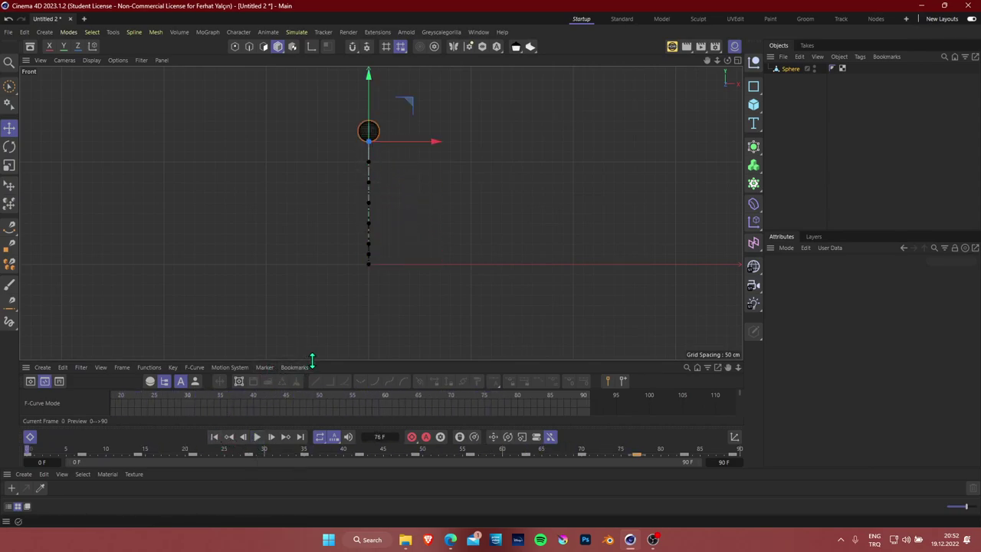
pyautogui.moveTo(312, 361); pyautogui.dragTo(314, 308)
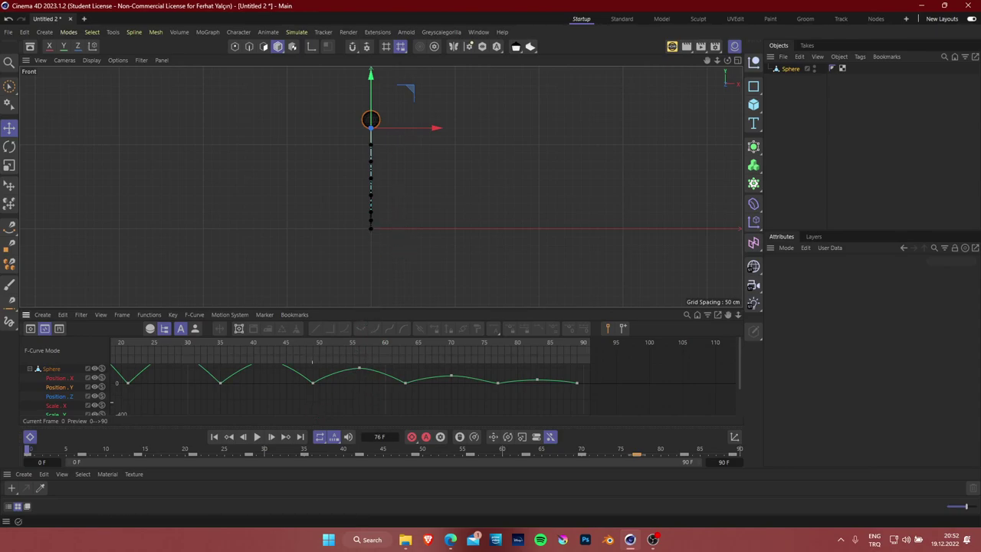
pyautogui.moveTo(242, 384); pyautogui.dragTo(312, 390, button='middle')
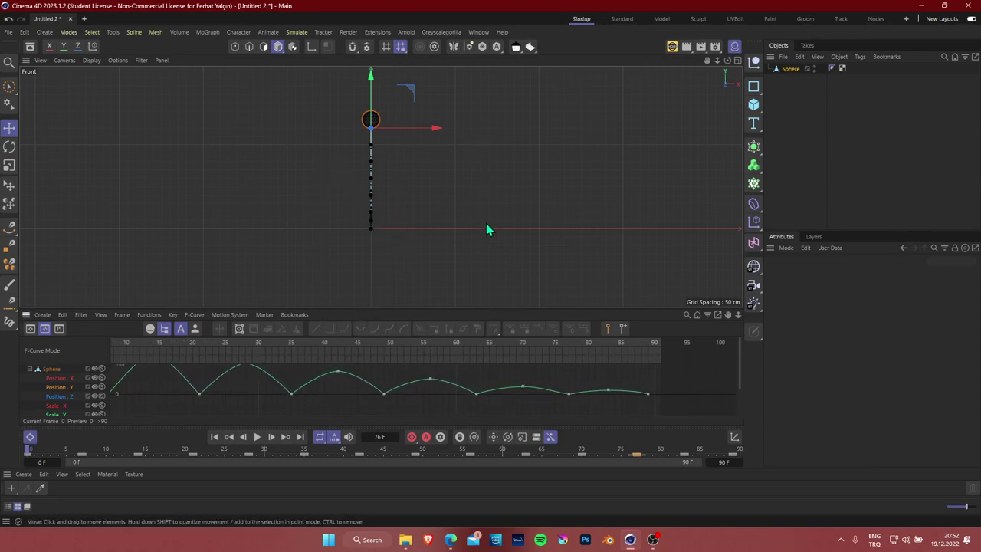
pyautogui.moveTo(401, 414); pyautogui.dragTo(416, 418, button='middle')
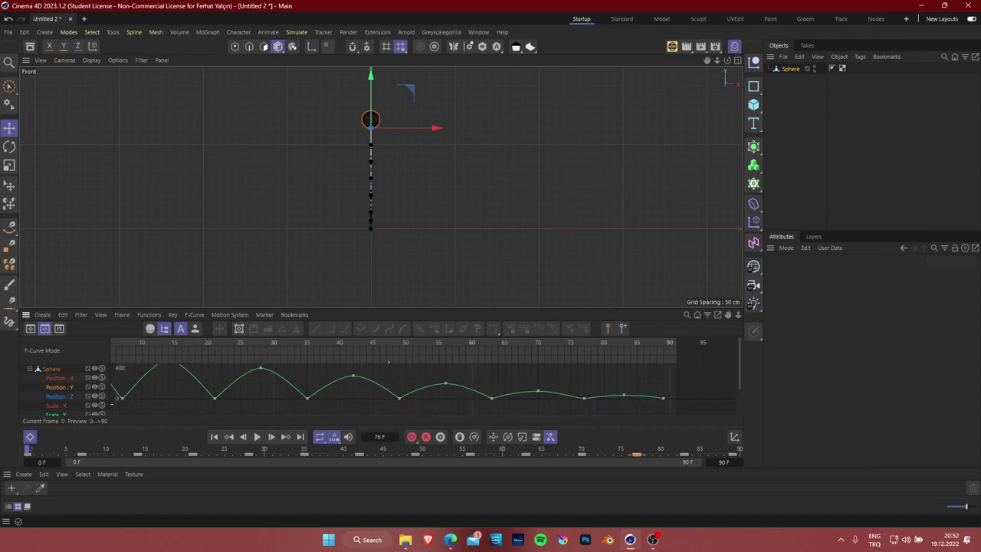
# Step: Frame the Position . X curve, box-select its 12 keys, and remove the redundant ones
pyautogui.click(66, 380)
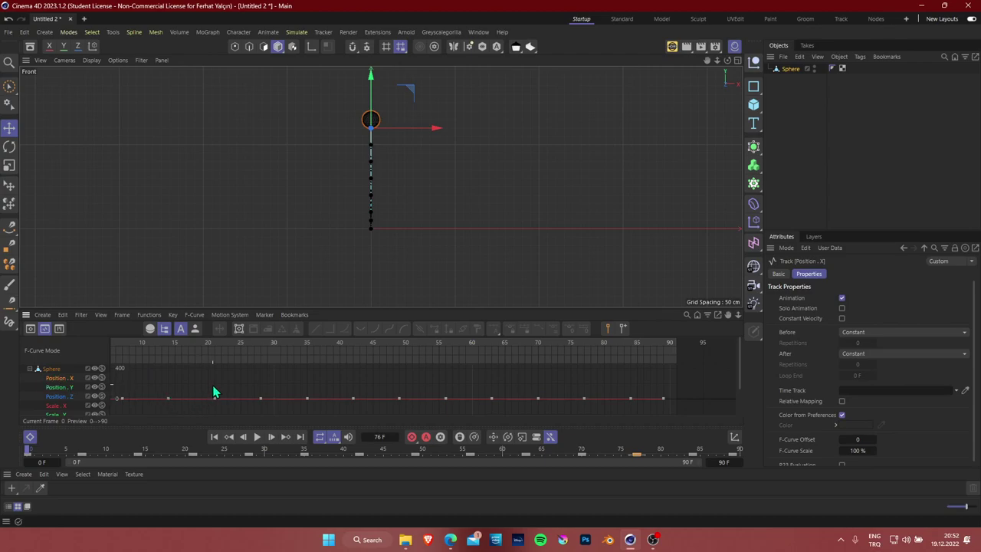
pyautogui.click(258, 392)
pyautogui.press('h')
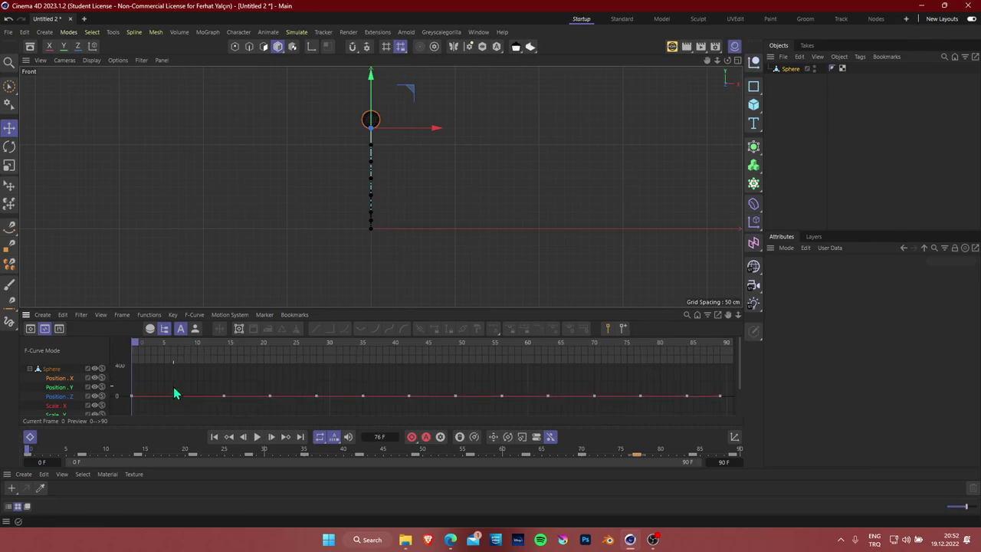
pyautogui.moveTo(169, 374); pyautogui.dragTo(694, 402)
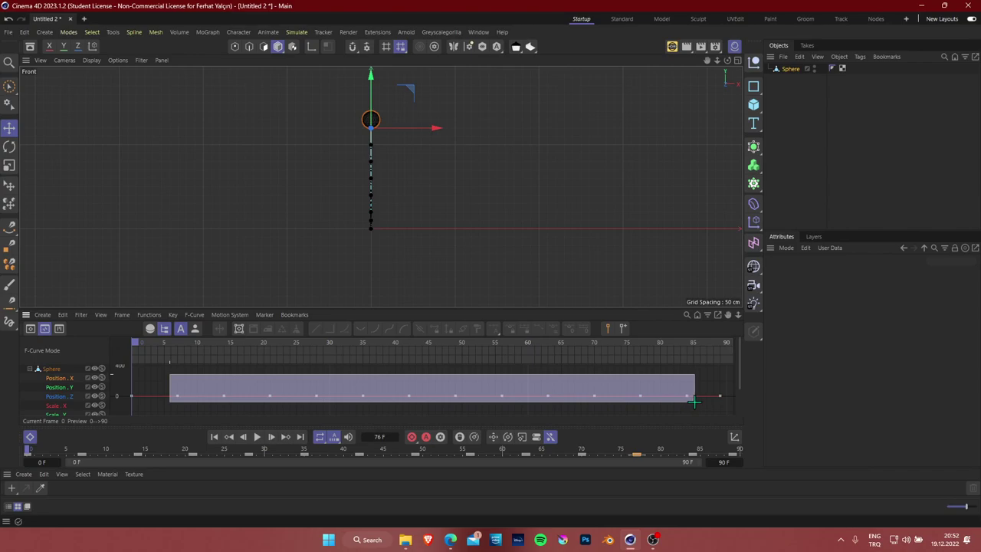
pyautogui.moveTo(694, 402); pyautogui.dragTo(694, 402)
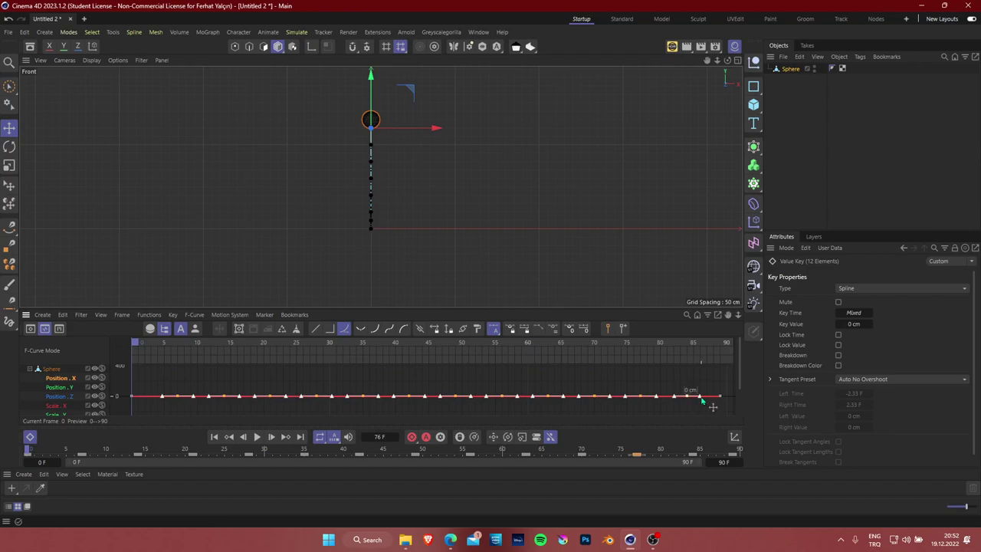
pyautogui.click(299, 331)
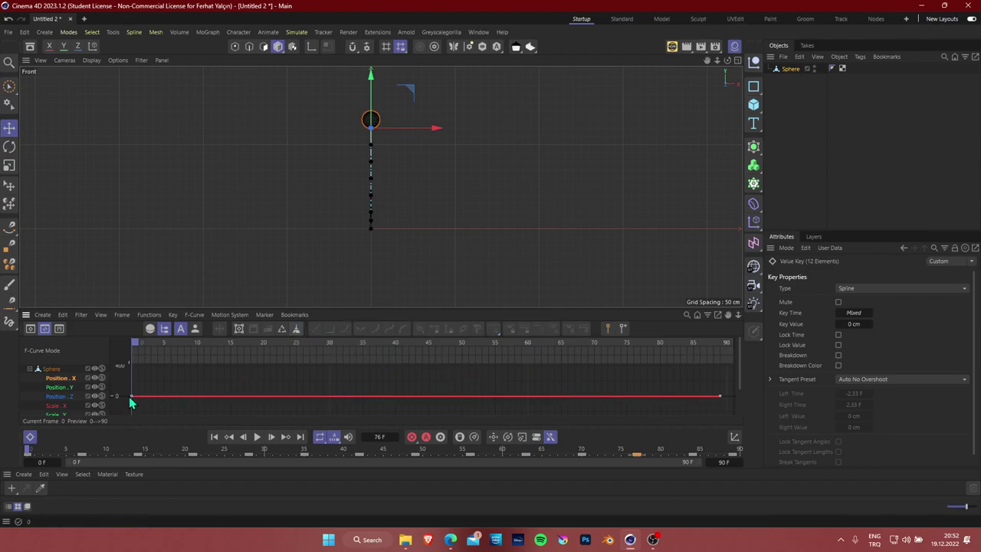
pyautogui.moveTo(720, 397)
pyautogui.click(720, 396)
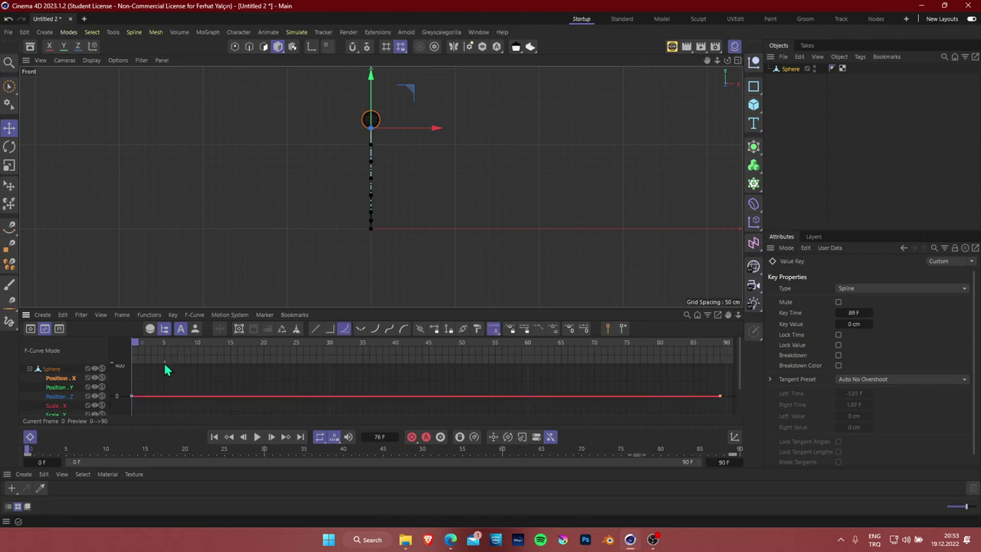
# Step: At frame 89, set the sphere's X position to 1000 cm and record a keyframe
pyautogui.moveTo(146, 347); pyautogui.dragTo(727, 351)
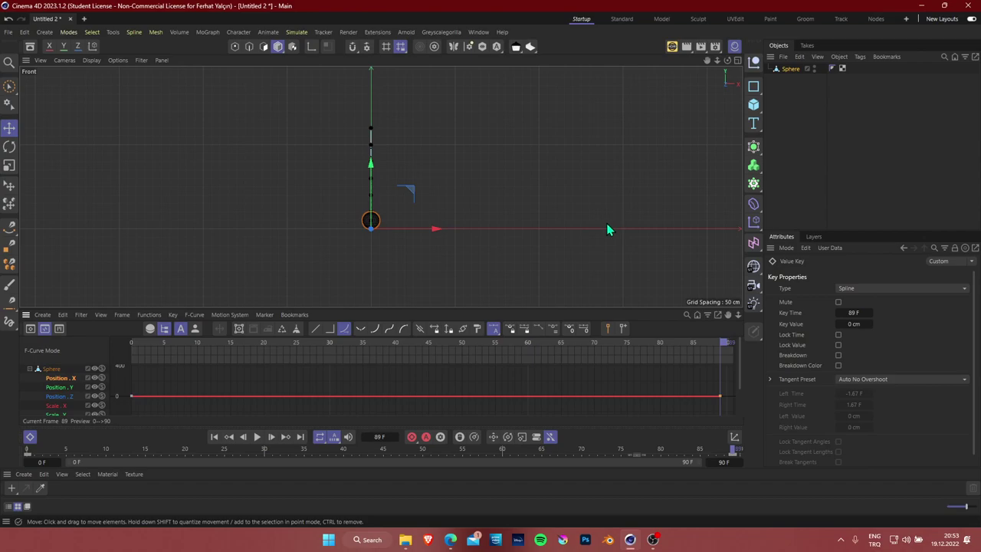
pyautogui.click(791, 69)
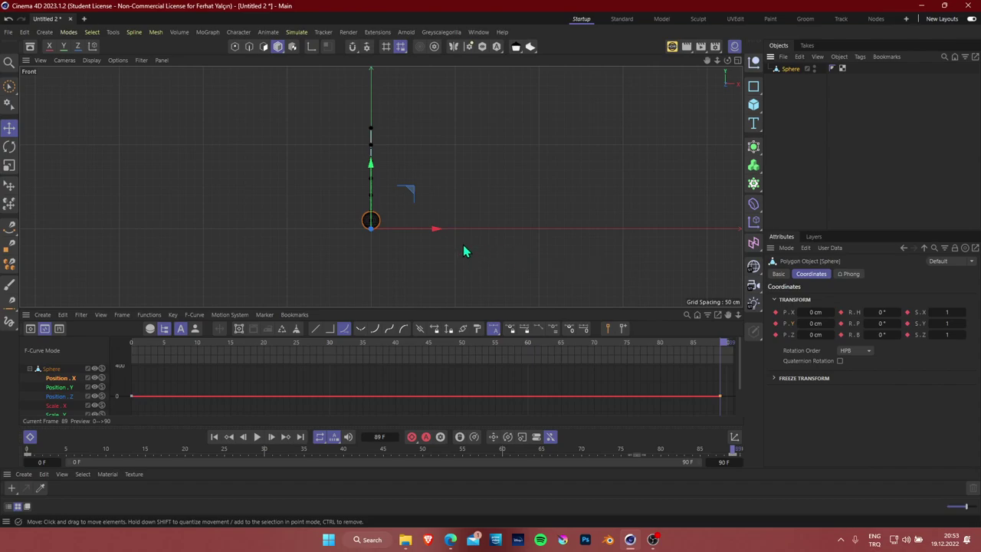
pyautogui.moveTo(463, 252); pyautogui.dragTo(384, 222, button='middle')
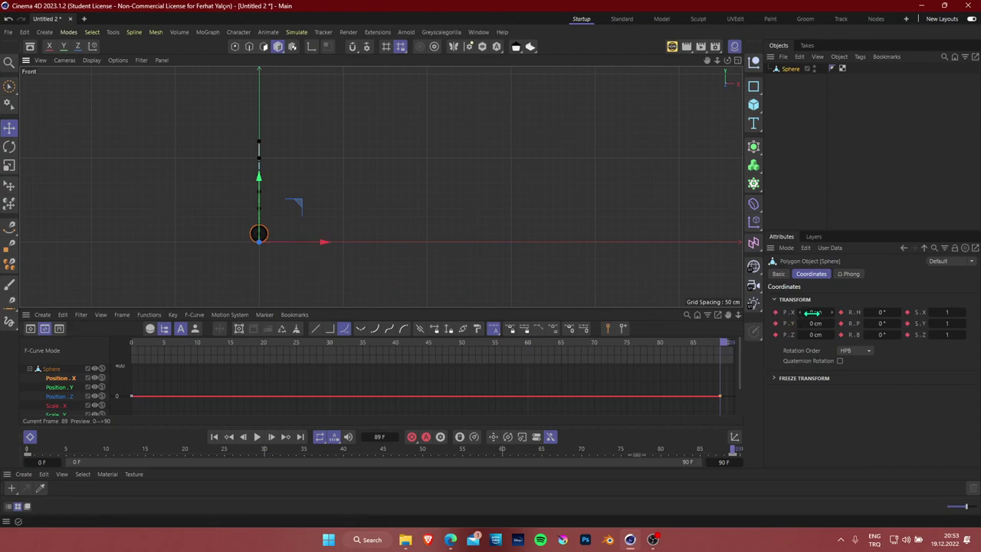
pyautogui.click(816, 312)
pyautogui.write('1000')
pyautogui.press('Return')
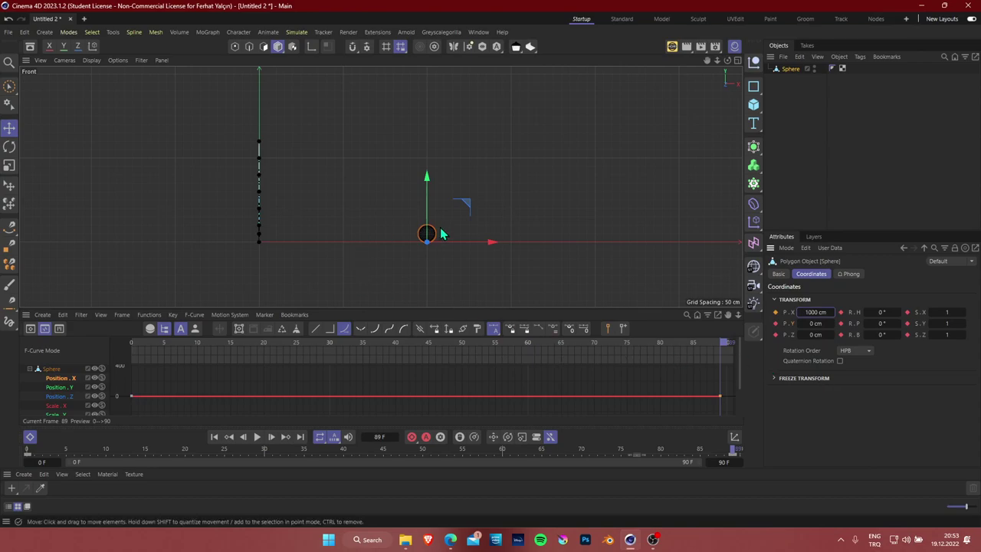
pyautogui.click(412, 437)
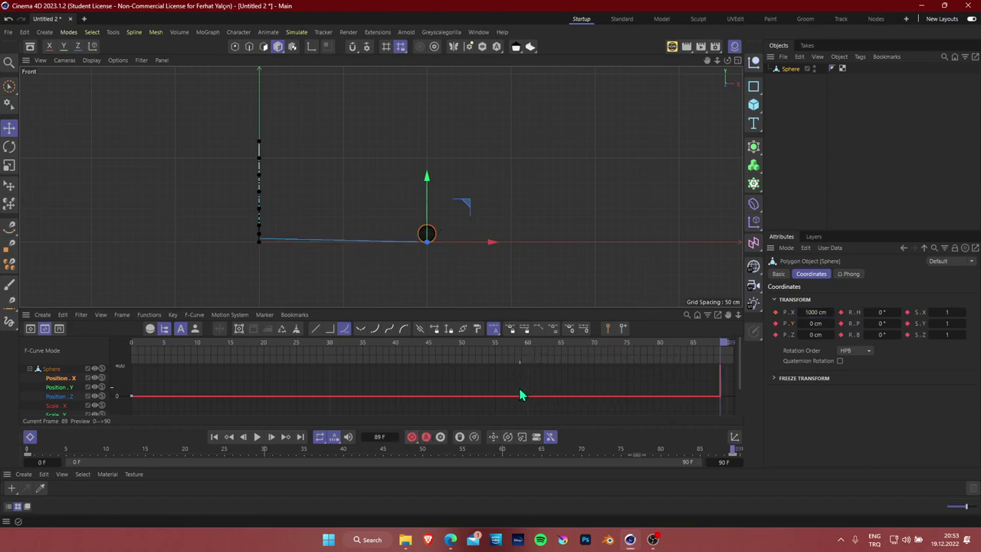
# Step: Refit the curve graph, play the sideways bounce, then stop it and rewind to frame 0
pyautogui.press('h')
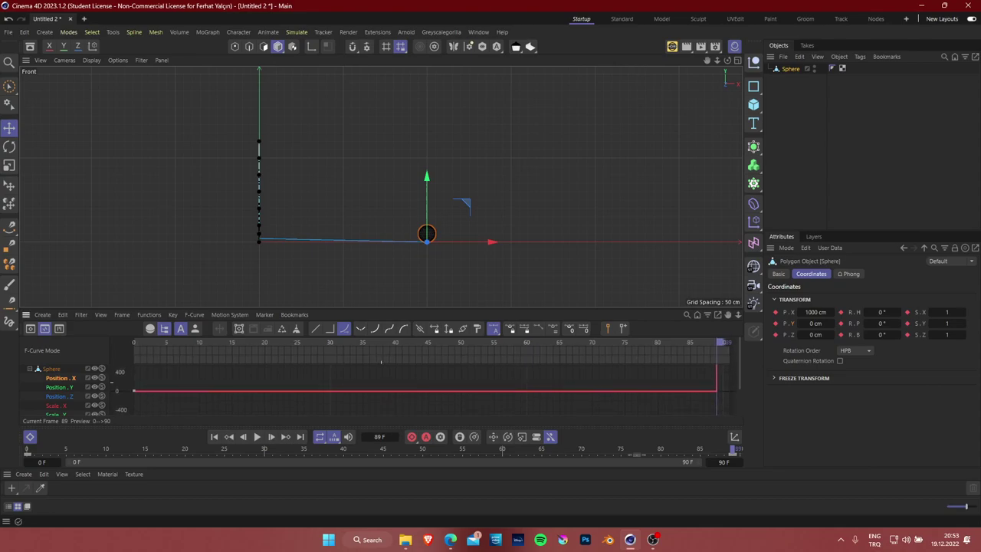
pyautogui.click(215, 437)
pyautogui.click(258, 437)
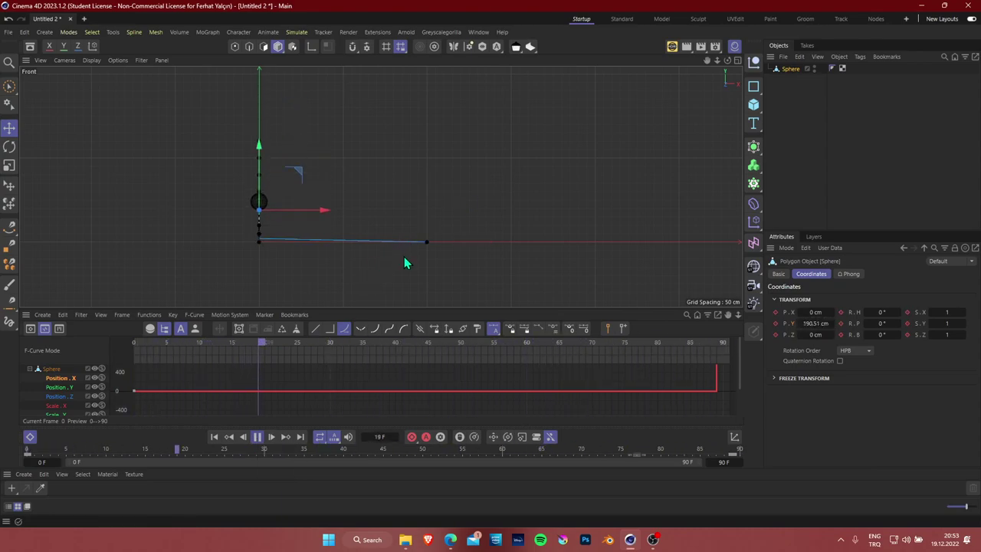
pyautogui.click(256, 441)
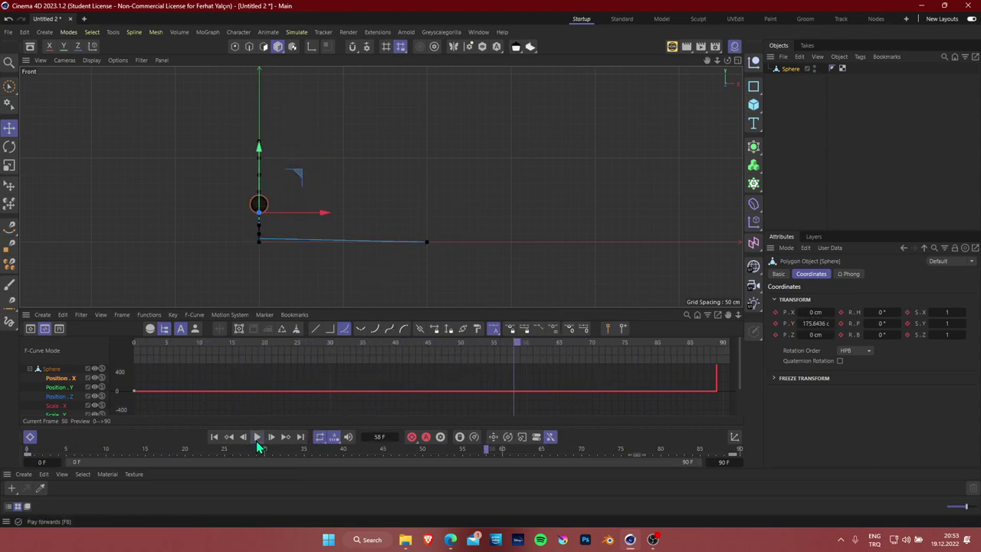
pyautogui.click(256, 441)
pyautogui.click(256, 437)
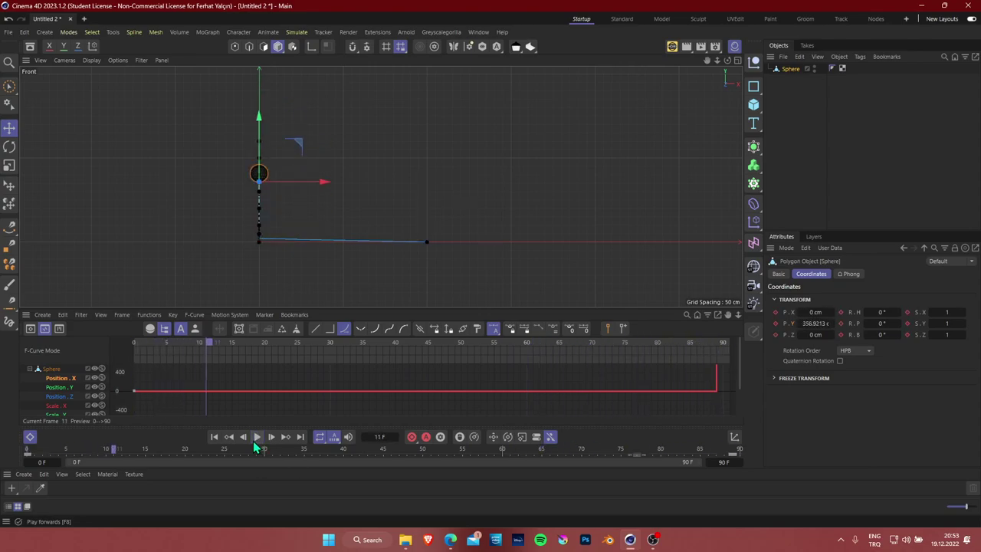
pyautogui.click(215, 437)
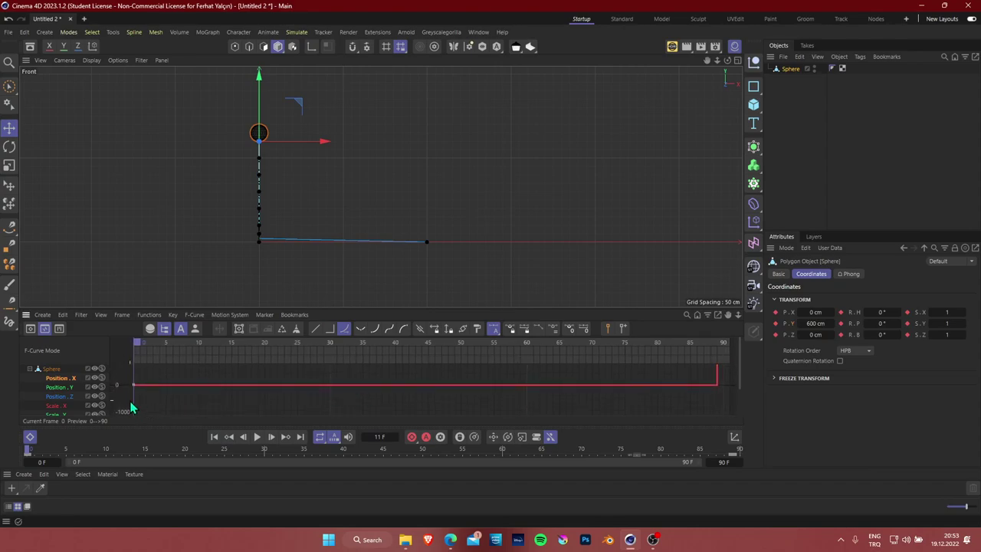
# Step: Make the Position . X keys linear, then play the animation and return to the first frame
pyautogui.moveTo(130, 407); pyautogui.dragTo(731, 354)
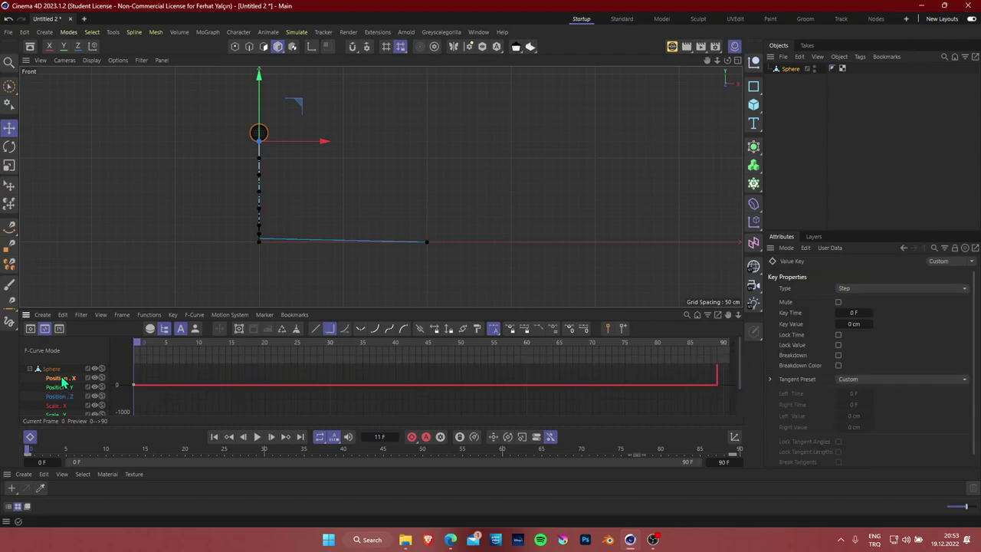
pyautogui.click(316, 331)
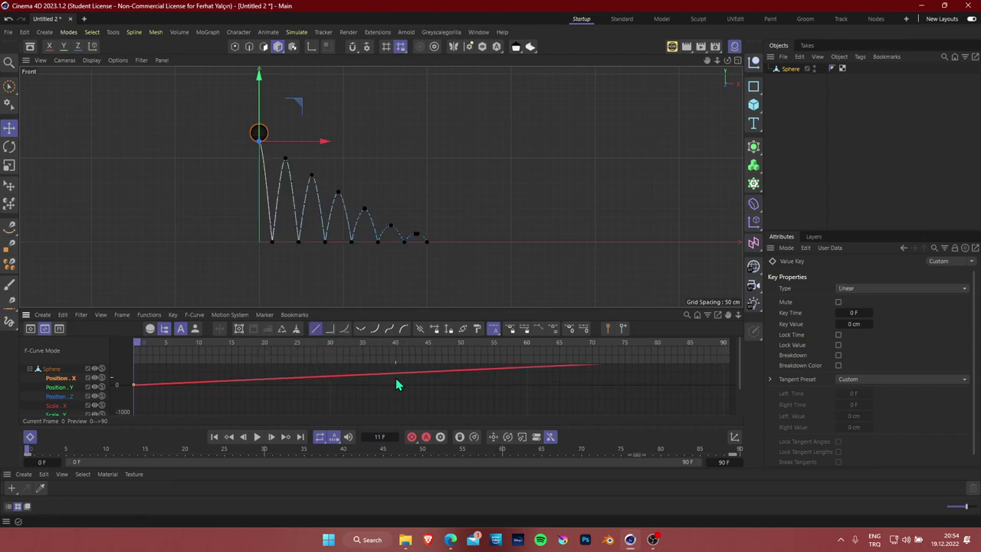
pyautogui.press('h')
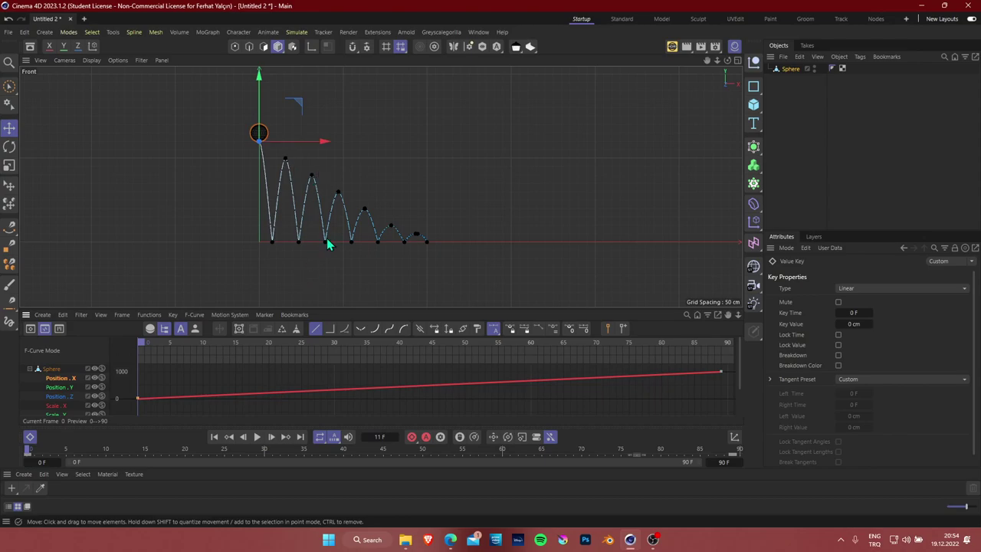
pyautogui.click(257, 437)
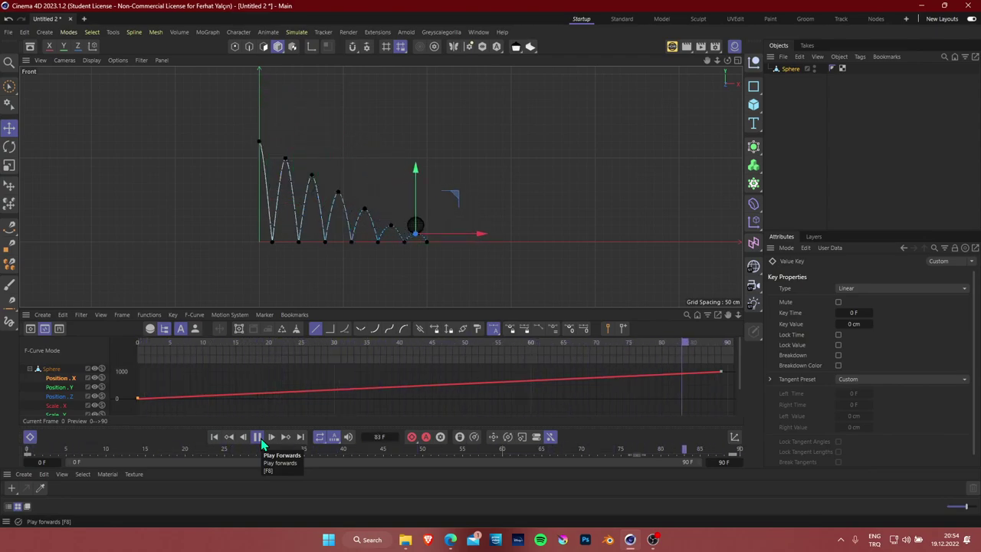
pyautogui.click(259, 437)
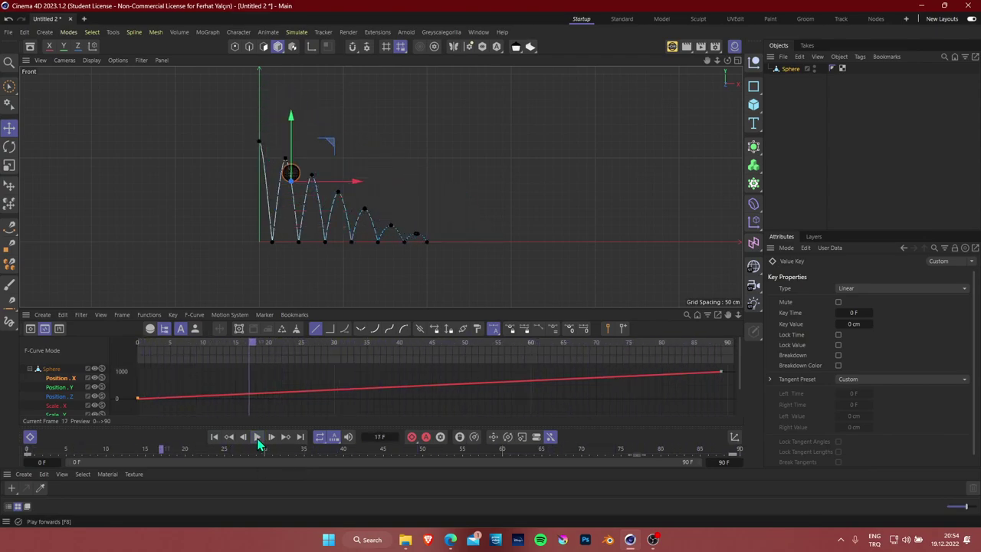
pyautogui.click(214, 437)
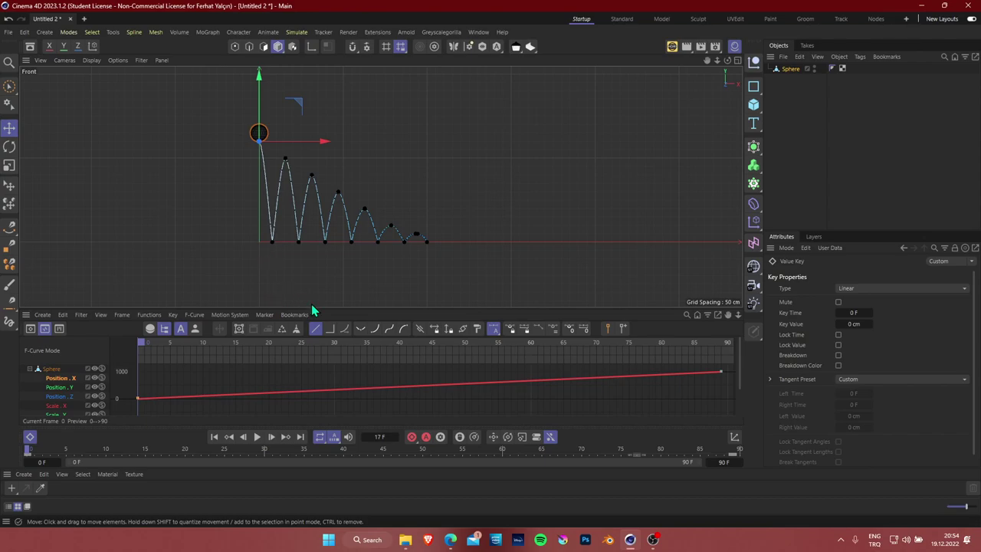
# Step: Switch the timeline to the Dope Sheet and zoom the front view onto the bounce path
pyautogui.moveTo(318, 310); pyautogui.dragTo(317, 289)
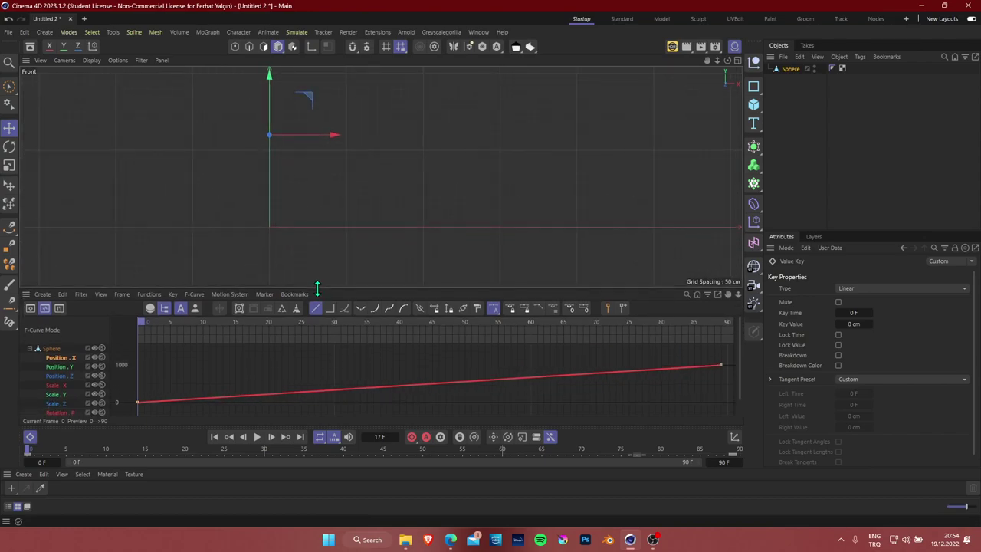
pyautogui.click(30, 308)
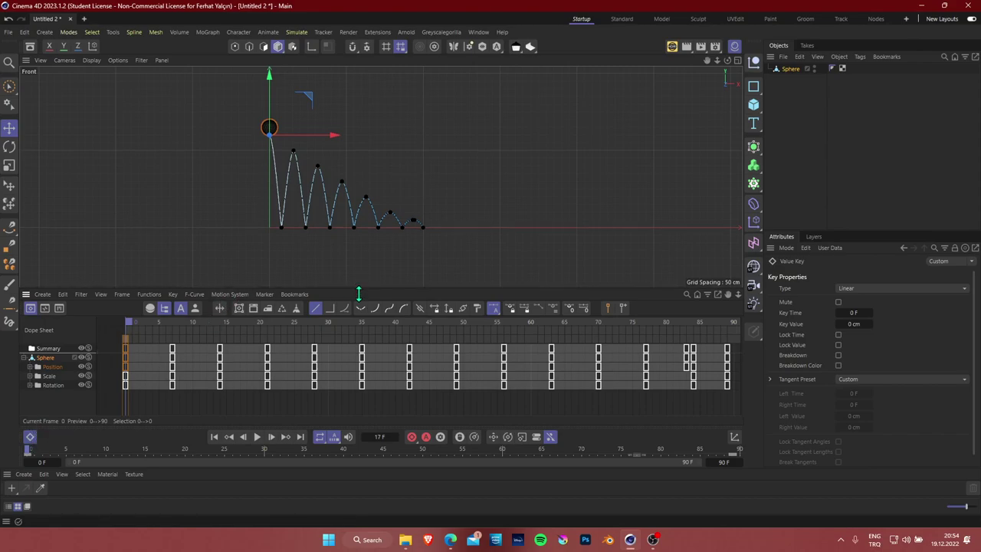
pyautogui.moveTo(358, 288); pyautogui.dragTo(365, 356)
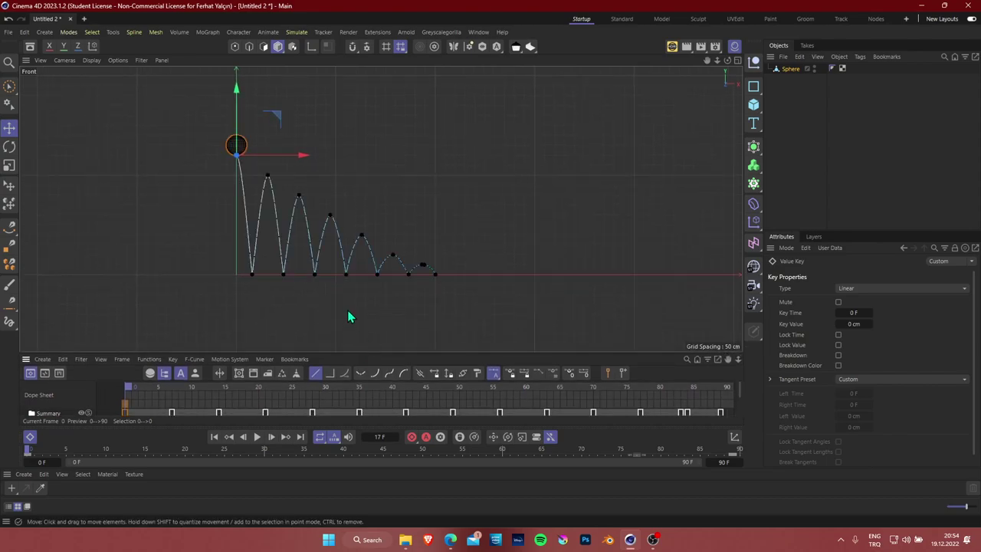
pyautogui.keyDown('alt'); pyautogui.moveTo(263, 199); pyautogui.dragTo(289, 198, button='right'); pyautogui.keyUp('alt')
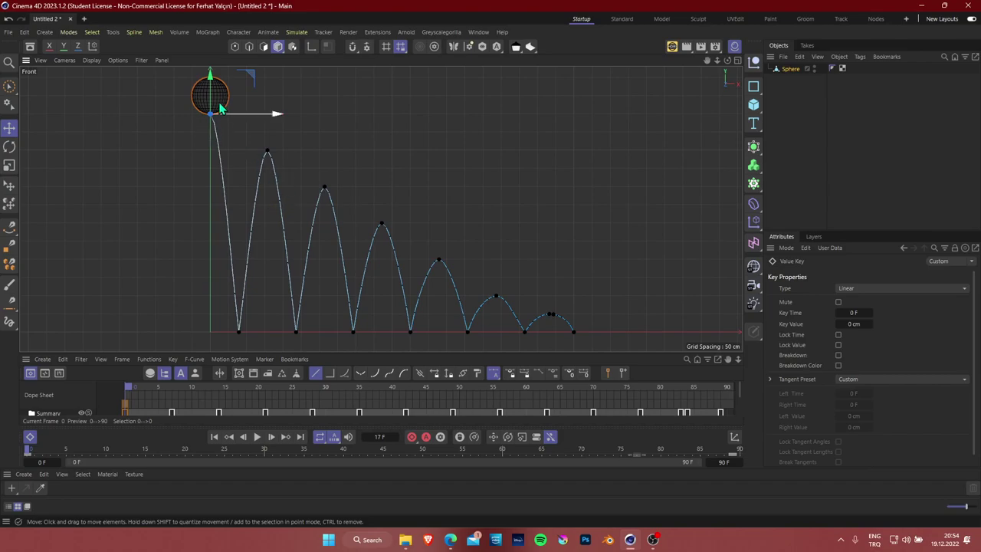
pyautogui.keyDown('alt'); pyautogui.moveTo(284, 140); pyautogui.dragTo(346, 144, button='middle'); pyautogui.keyUp('alt')
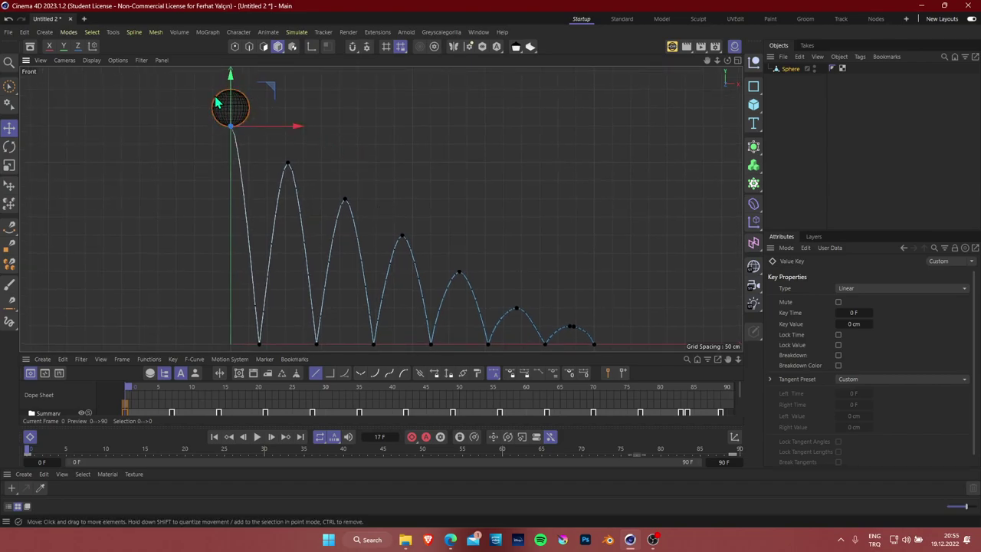
# Step: Scrub to frame 7, where the sphere touches the floor, and frame the sphere closely
pyautogui.click(144, 390)
pyautogui.moveTo(145, 391); pyautogui.dragTo(178, 392)
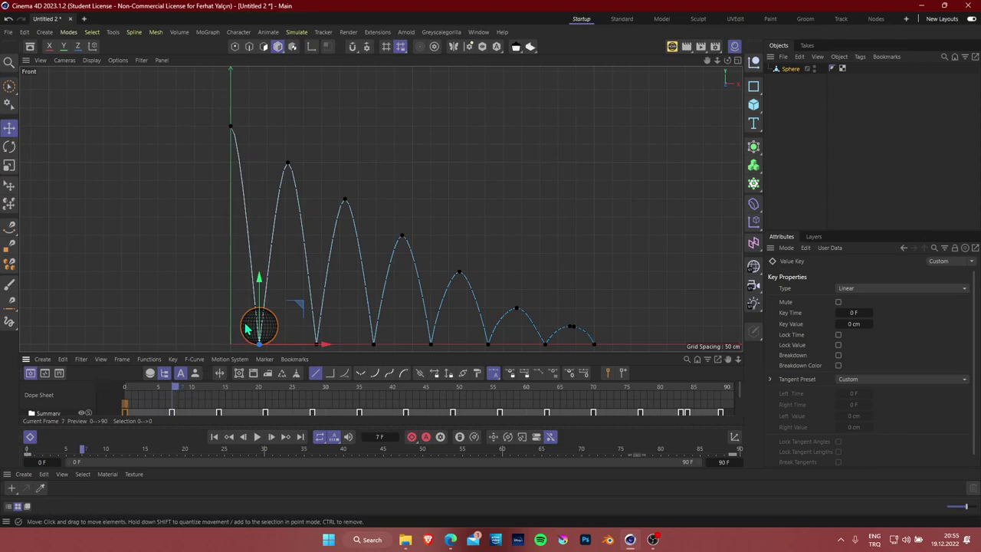
pyautogui.keyDown('alt'); pyautogui.moveTo(268, 295); pyautogui.dragTo(279, 200, button='middle'); pyautogui.keyUp('alt')
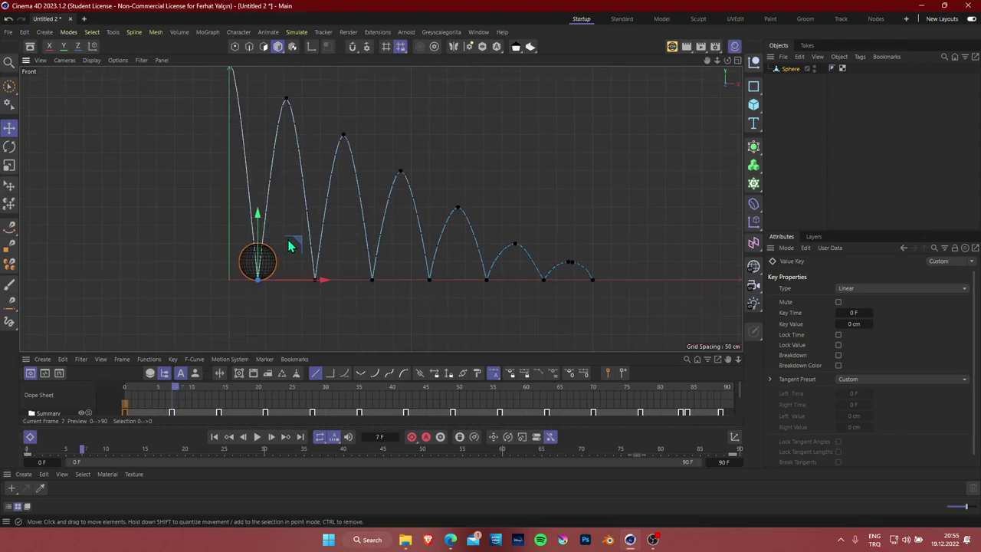
pyautogui.scroll(5, 290, 246)
pyautogui.scroll(-3, 287, 230)
pyautogui.keyDown('alt'); pyautogui.moveTo(294, 249); pyautogui.dragTo(293, 207, button='middle'); pyautogui.keyUp('alt')
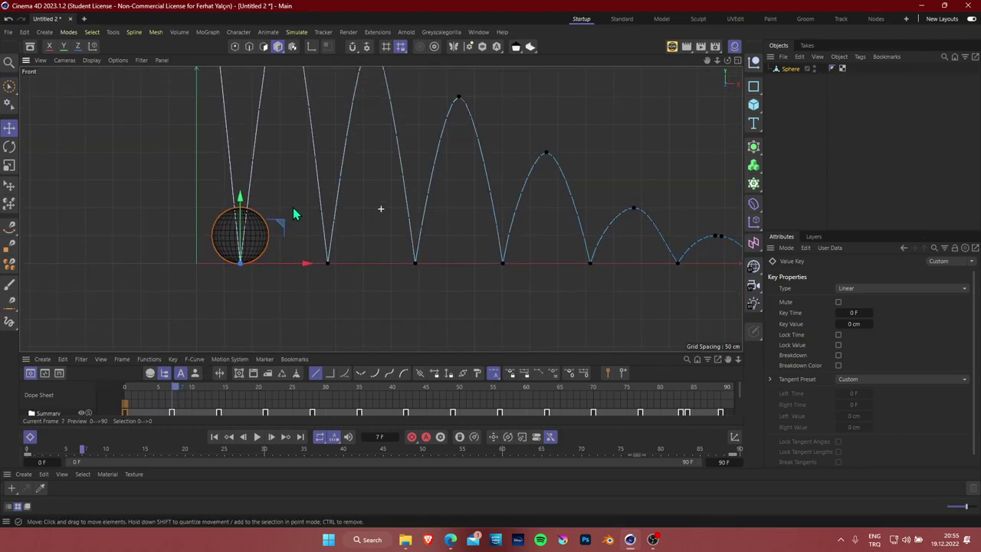
# Step: Scale the sphere to X 1.33 and Y 0.77 at frame 7 and record a keyframe
pyautogui.click(791, 69)
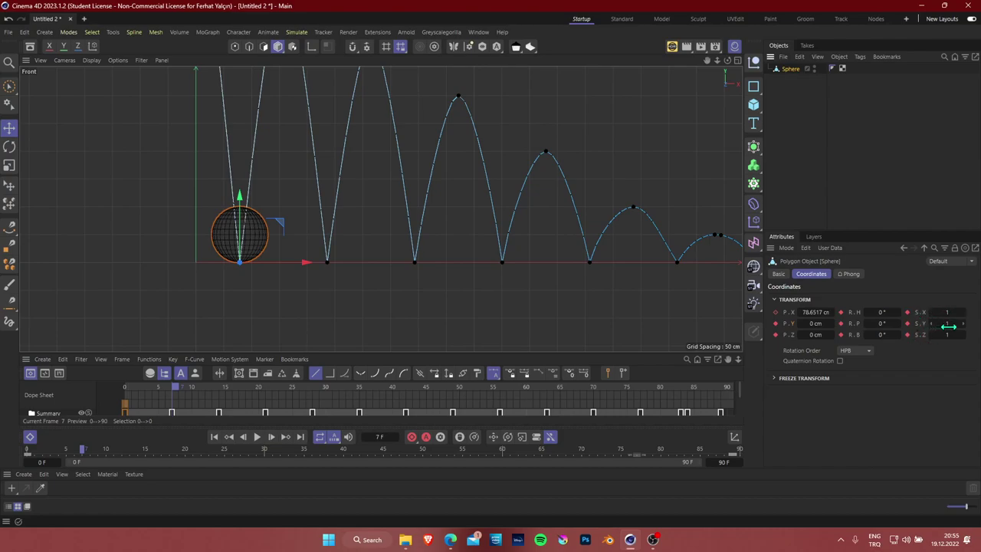
pyautogui.moveTo(948, 326)
pyautogui.mouseDown()
pyautogui.moveTo(932, 323)
pyautogui.moveTo(967, 313)
pyautogui.moveTo(942, 324)
pyautogui.mouseUp()
pyautogui.write('0.77')
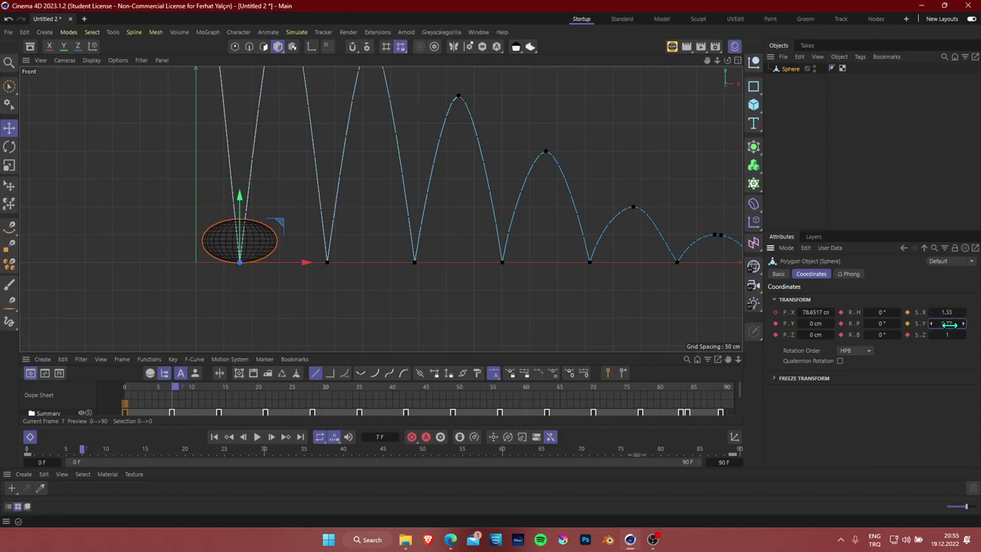
pyautogui.click(411, 437)
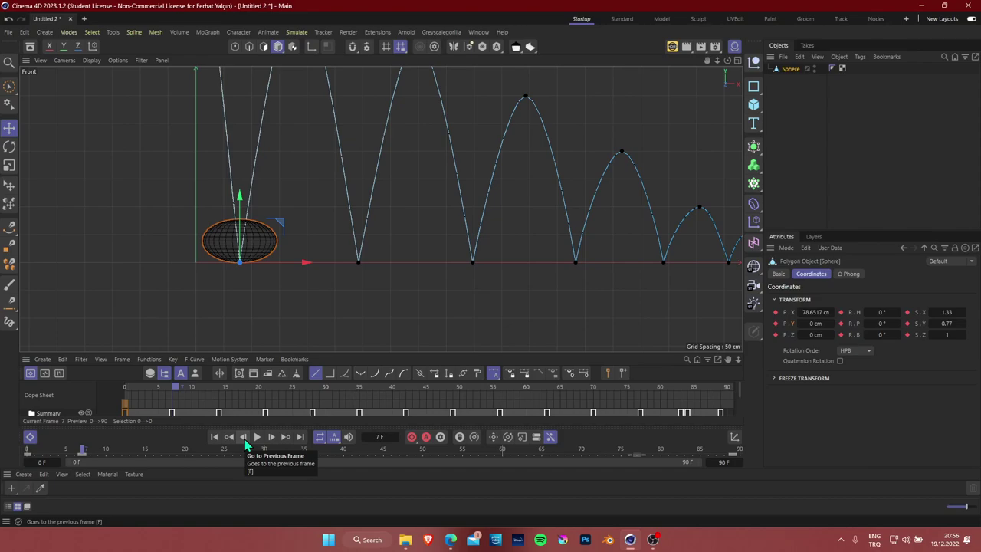
# Step: At frame 6, stretch the sphere to scale X 1.0117, Y 1.2827 and check the key in the dope sheet
pyautogui.click(244, 437)
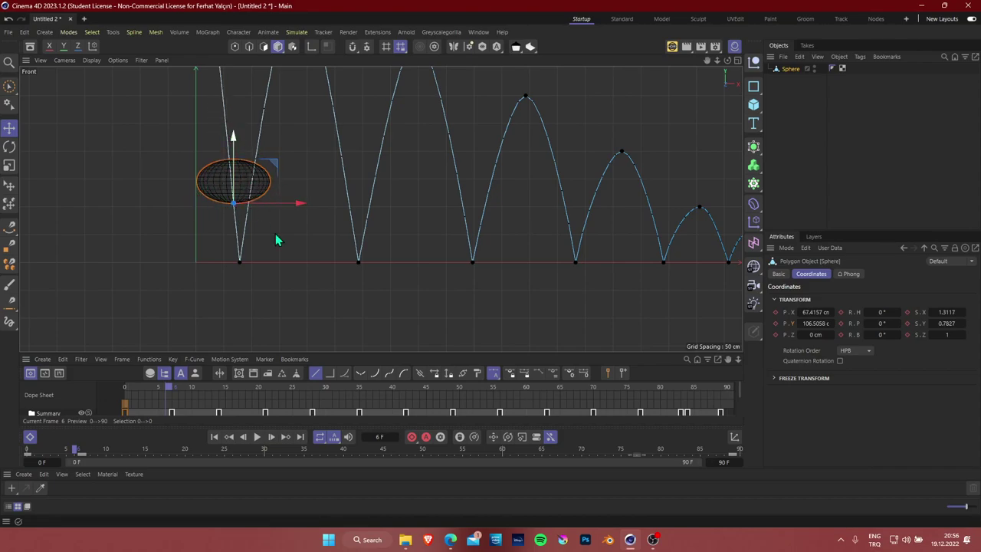
pyautogui.moveTo(945, 324); pyautogui.dragTo(973, 323)
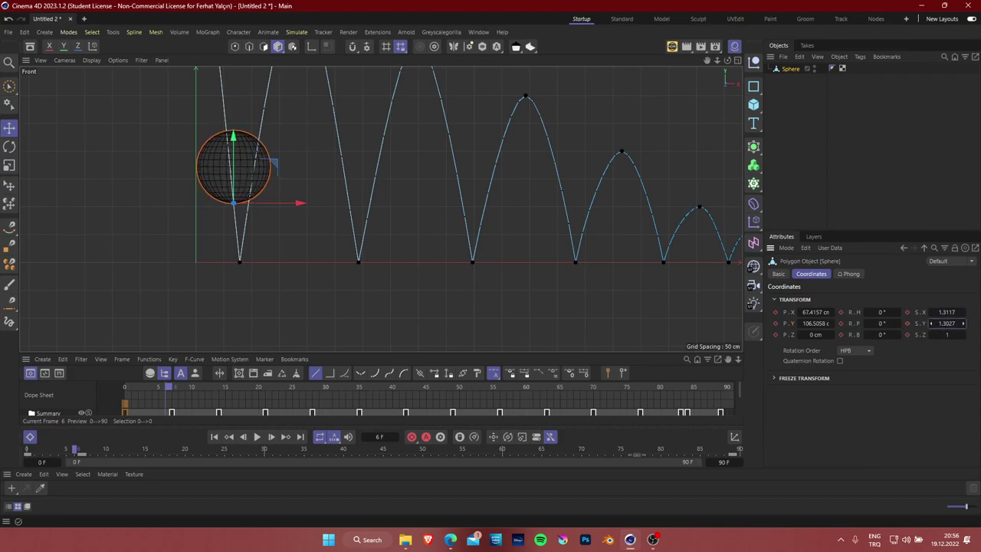
pyautogui.click(964, 325)
pyautogui.moveTo(947, 313); pyautogui.dragTo(920, 313)
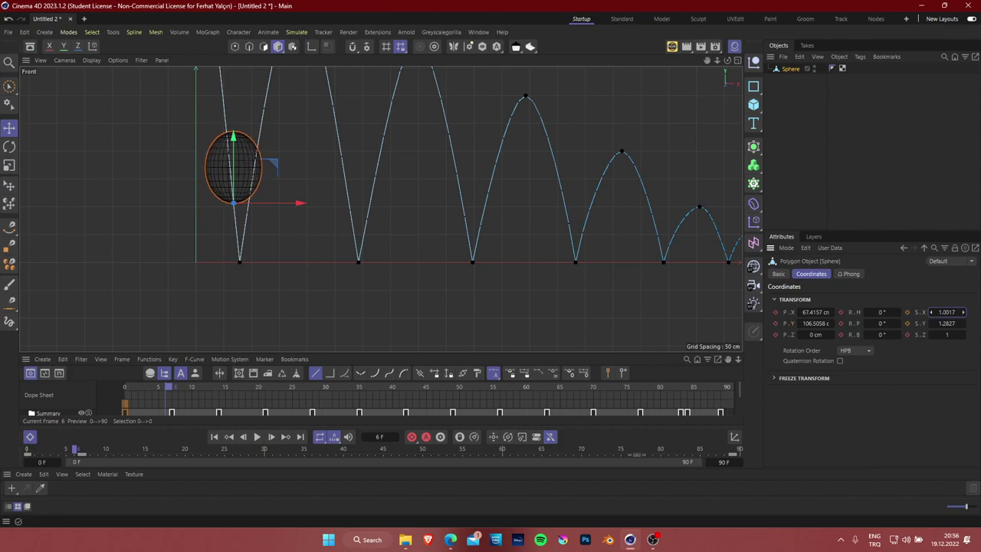
pyautogui.moveTo(946, 313); pyautogui.dragTo(951, 312)
pyautogui.moveTo(260, 353); pyautogui.dragTo(261, 310)
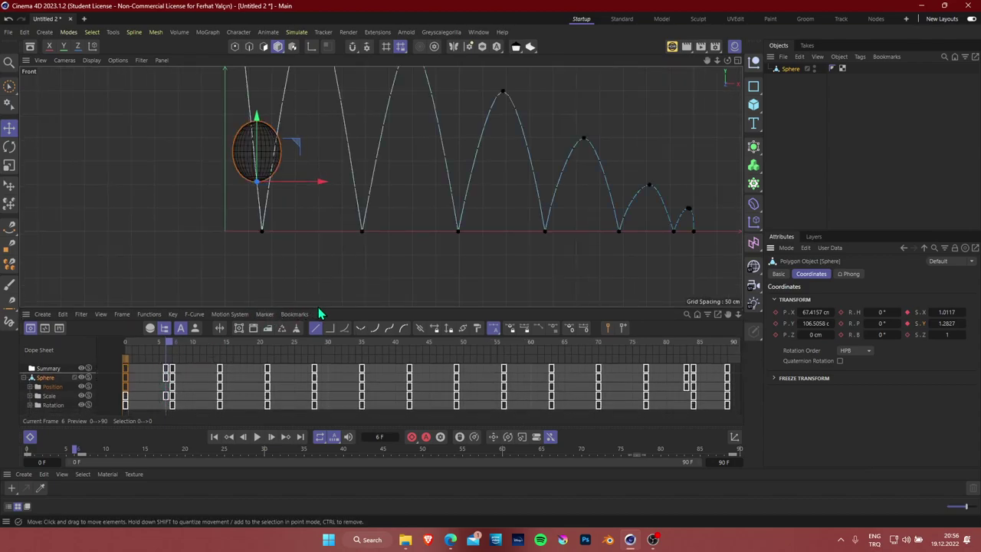
pyautogui.moveTo(320, 309); pyautogui.dragTo(322, 365)
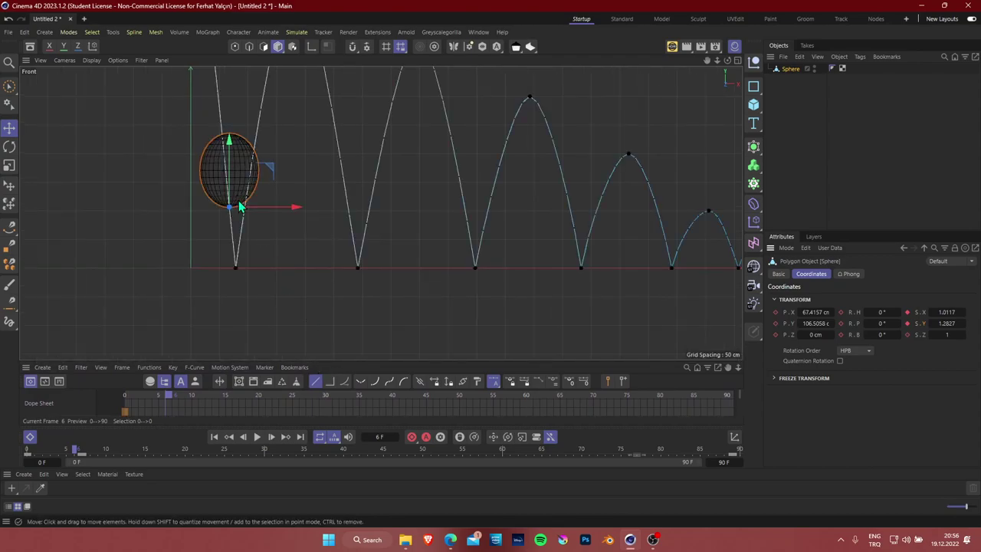
# Step: Step back a couple of frames, then return to frame 0
pyautogui.click(244, 436)
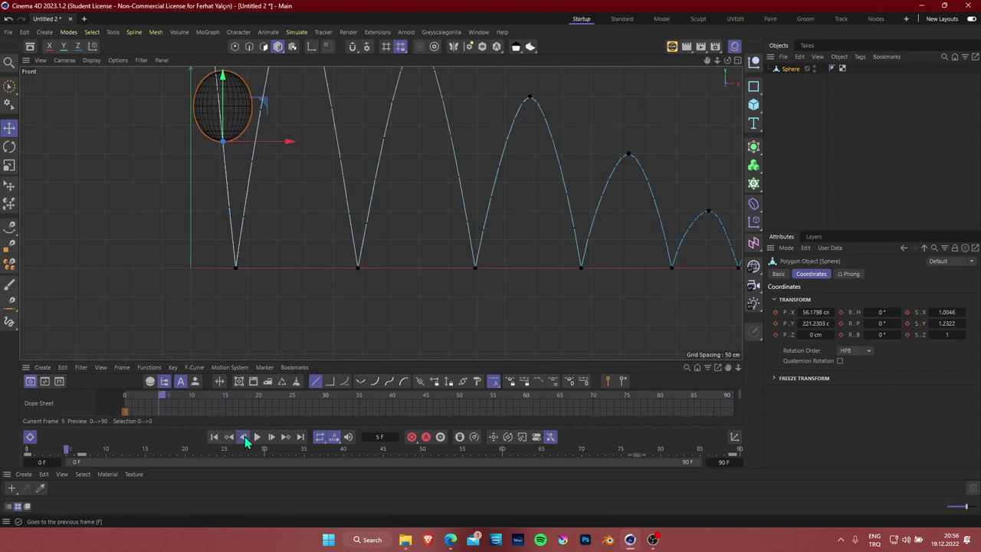
pyautogui.click(245, 436)
pyautogui.click(245, 436)
pyautogui.scroll(-3, 335, 296)
pyautogui.scroll(-2, 340, 284)
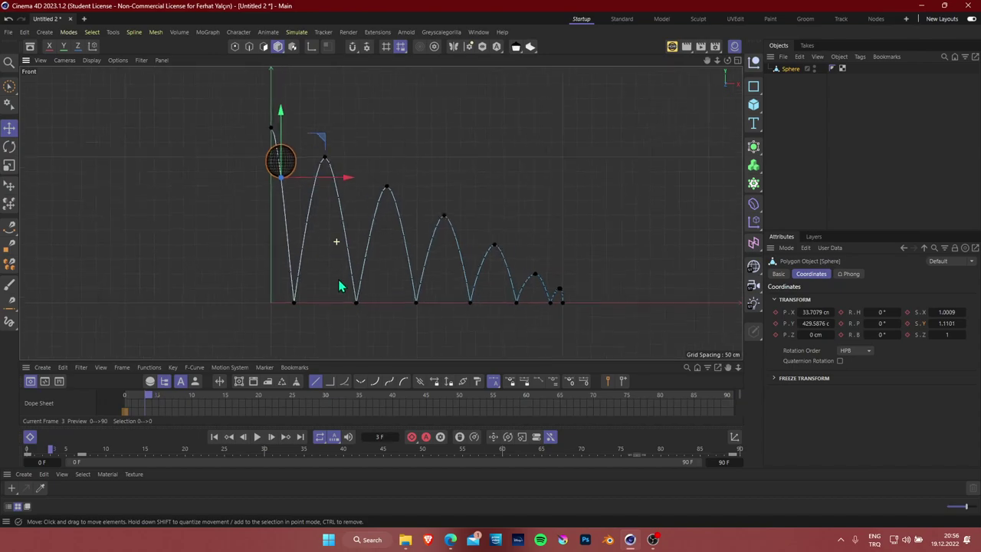
pyautogui.click(216, 437)
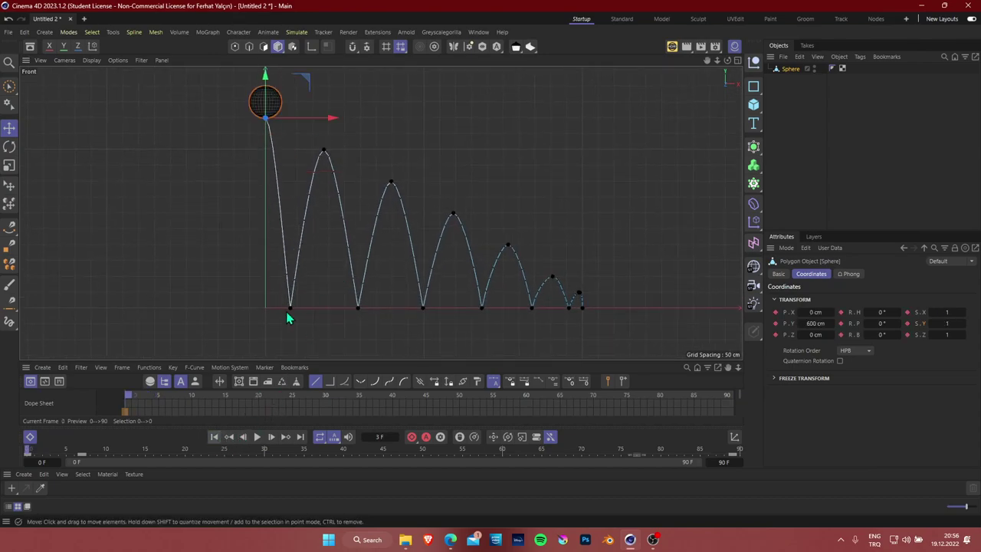
# Step: Step forward frame by frame through the frame-7 squash up to frame 12
pyautogui.click(270, 437)
pyautogui.click(271, 437)
pyautogui.click(271, 437)
pyautogui.click(270, 437)
pyautogui.click(271, 437)
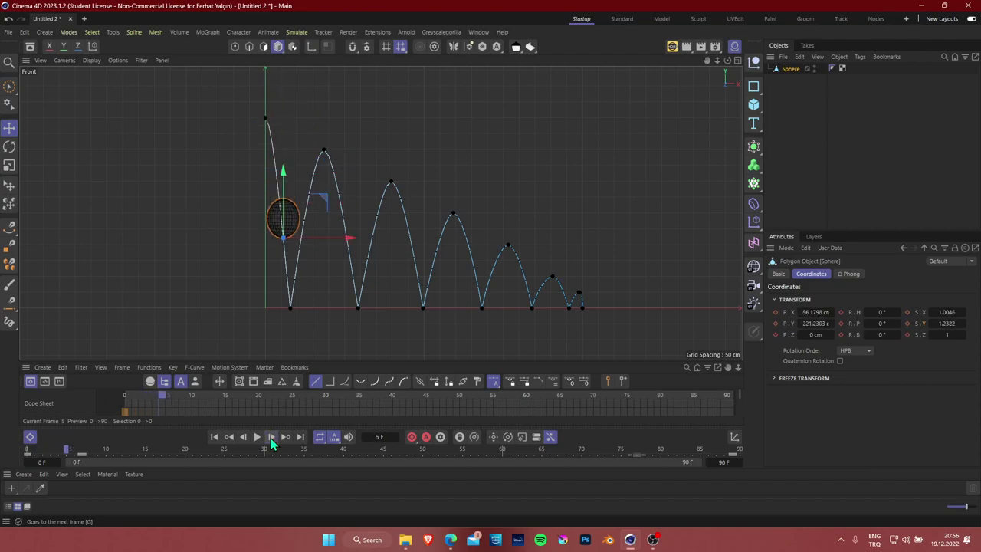
pyautogui.click(270, 437)
pyautogui.click(270, 437)
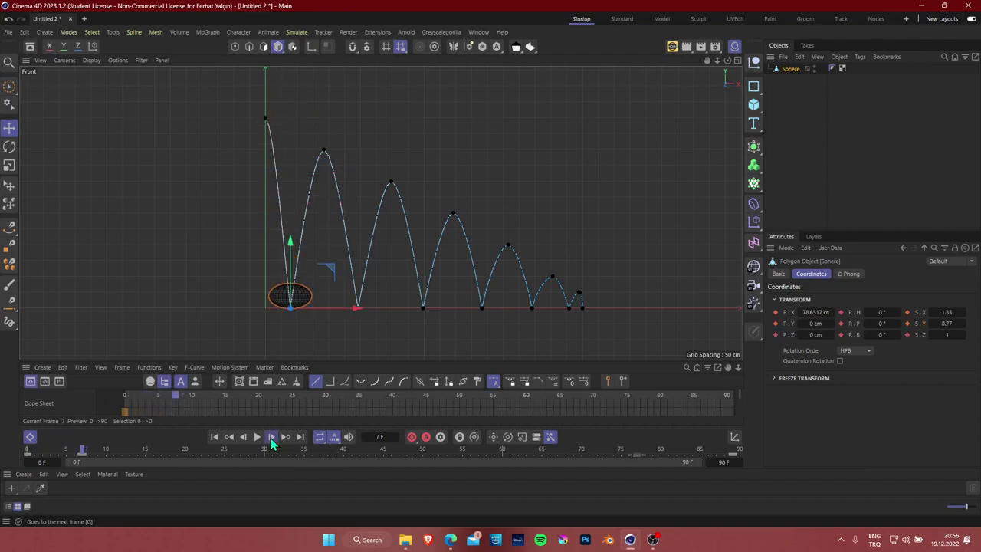
pyautogui.click(271, 437)
pyautogui.click(271, 437)
pyautogui.click(271, 437)
pyautogui.click(271, 437)
pyautogui.click(271, 437)
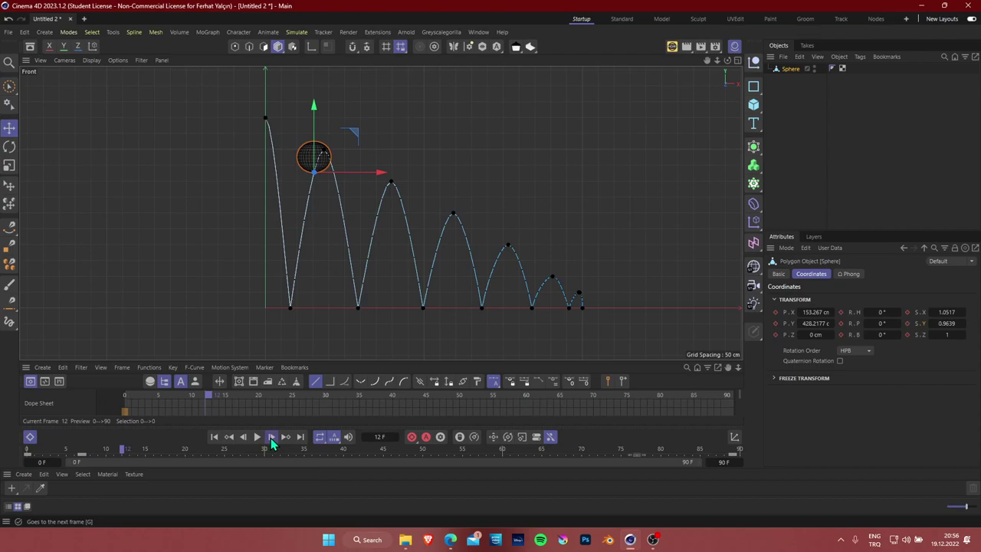
pyautogui.click(271, 437)
pyautogui.click(271, 437)
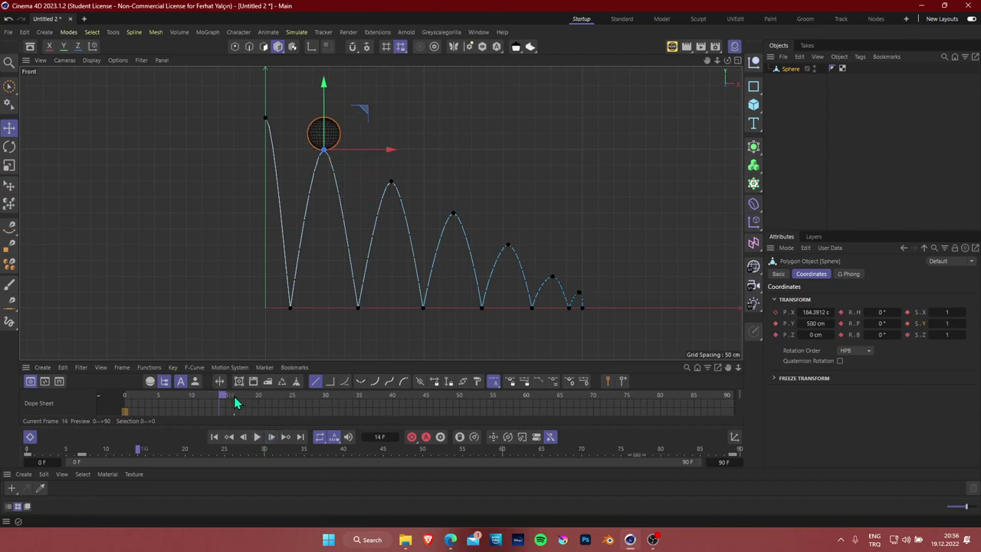
# Step: At frame 21, where the sphere lands, squash its height to 0.78
pyautogui.moveTo(225, 396); pyautogui.dragTo(269, 398)
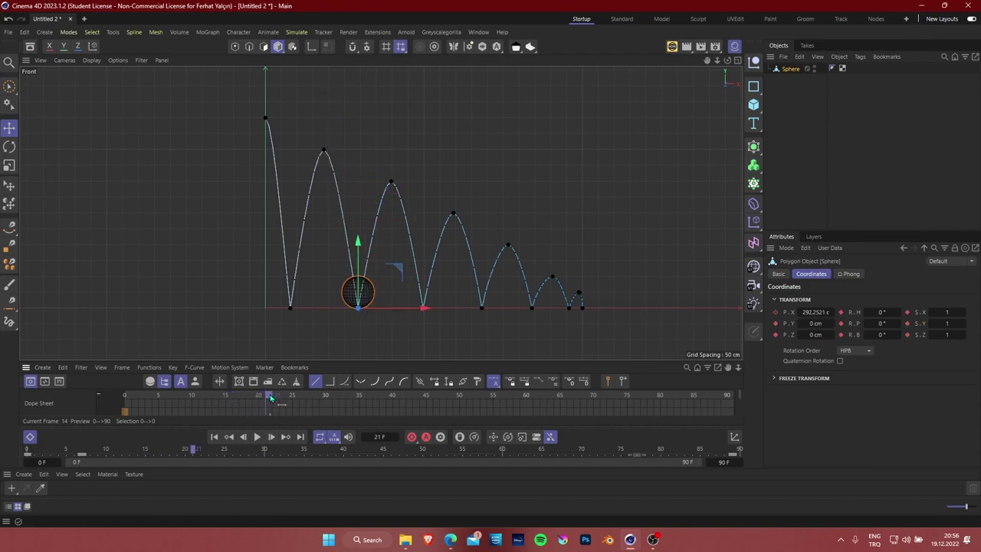
pyautogui.scroll(3, 368, 322)
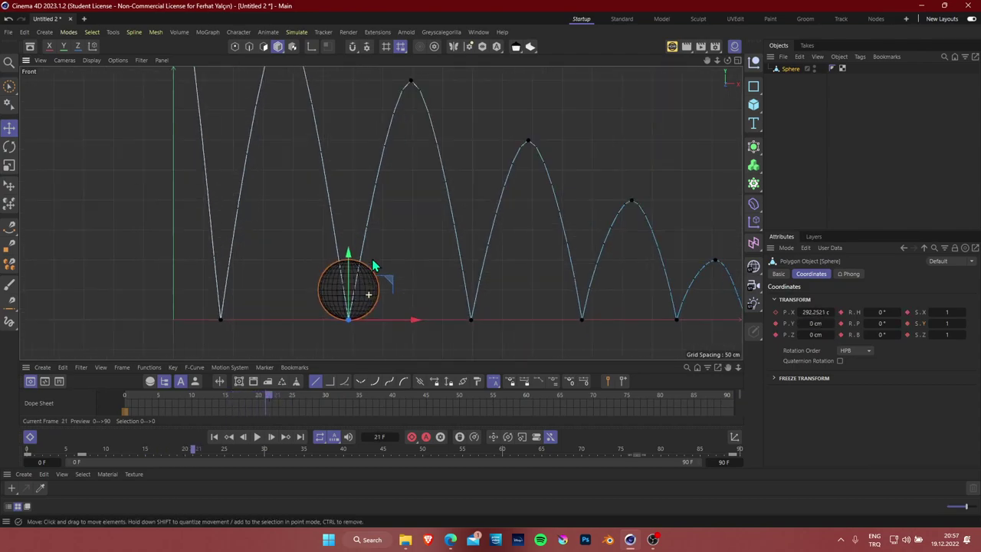
pyautogui.scroll(2, 373, 274)
pyautogui.moveTo(389, 283); pyautogui.dragTo(361, 251, button='middle')
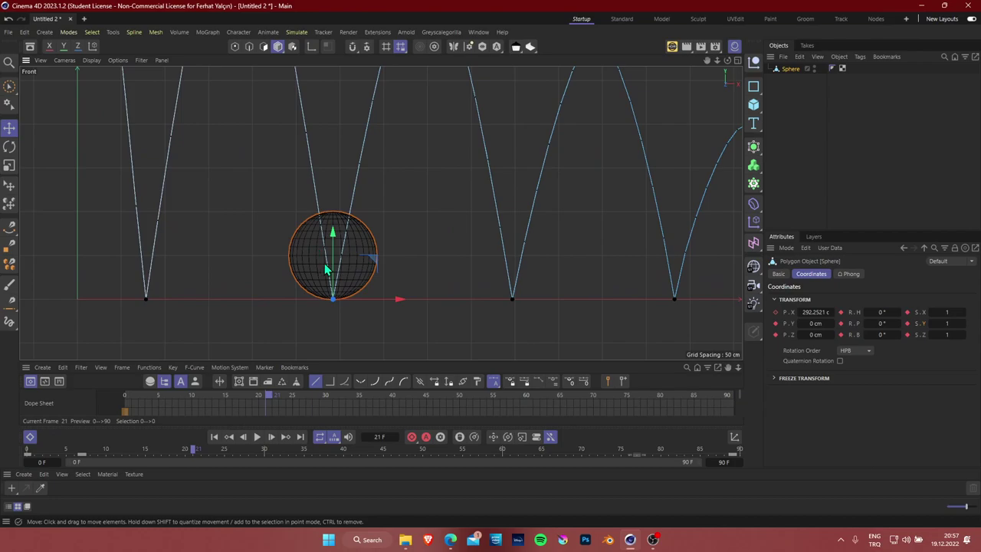
pyautogui.moveTo(939, 322)
pyautogui.mouseDown()
pyautogui.moveTo(930, 322)
pyautogui.moveTo(950, 313)
pyautogui.mouseUp()
pyautogui.write('.13')
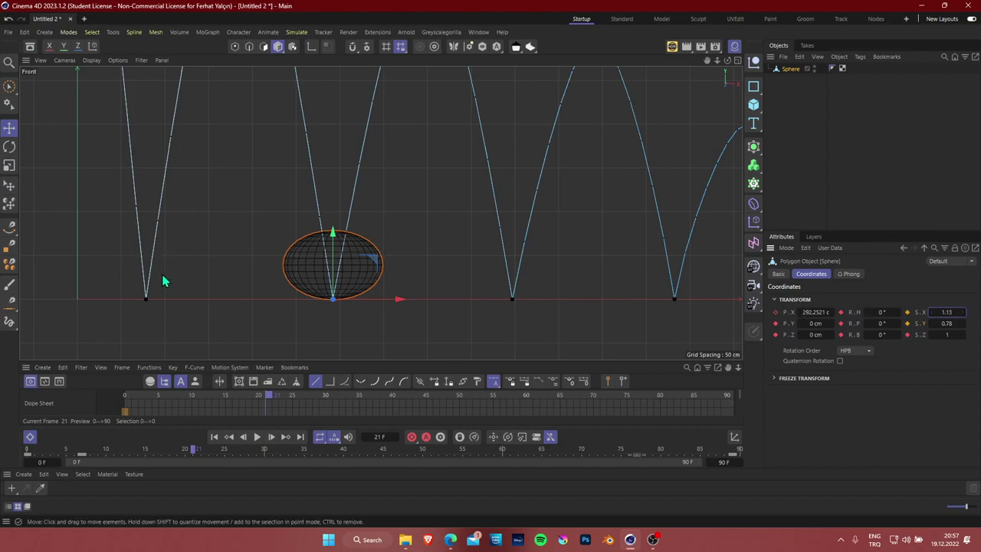
# Step: Widen the sphere to scale X 1.09 and key it
pyautogui.scroll(-5, 270, 206)
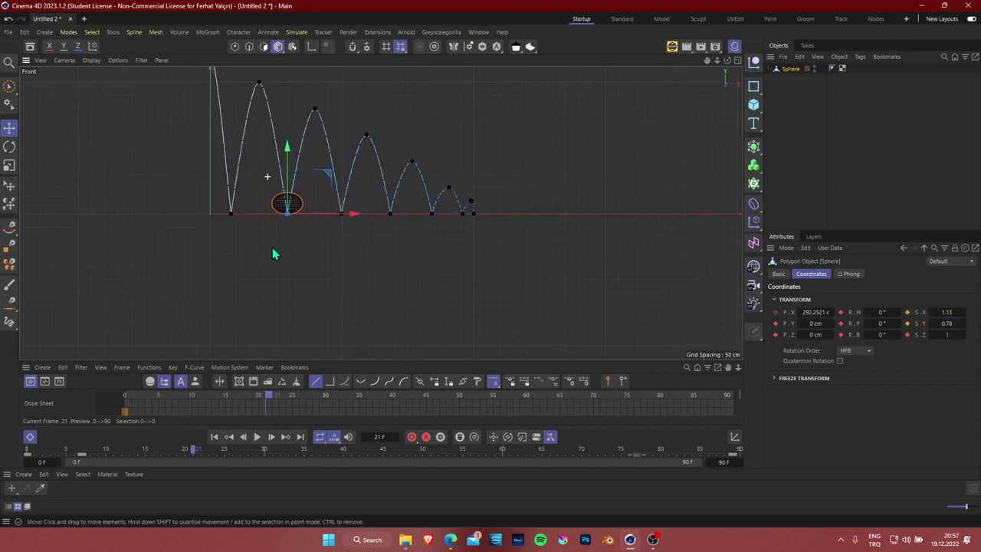
pyautogui.scroll(2, 239, 174)
pyautogui.moveTo(238, 173); pyautogui.dragTo(238, 234, button='middle')
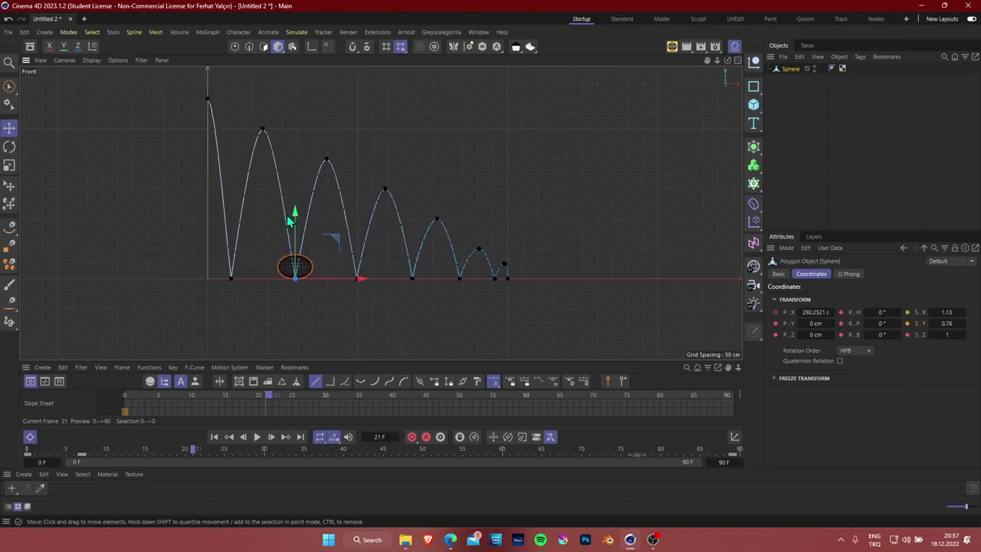
pyautogui.scroll(2, 305, 234)
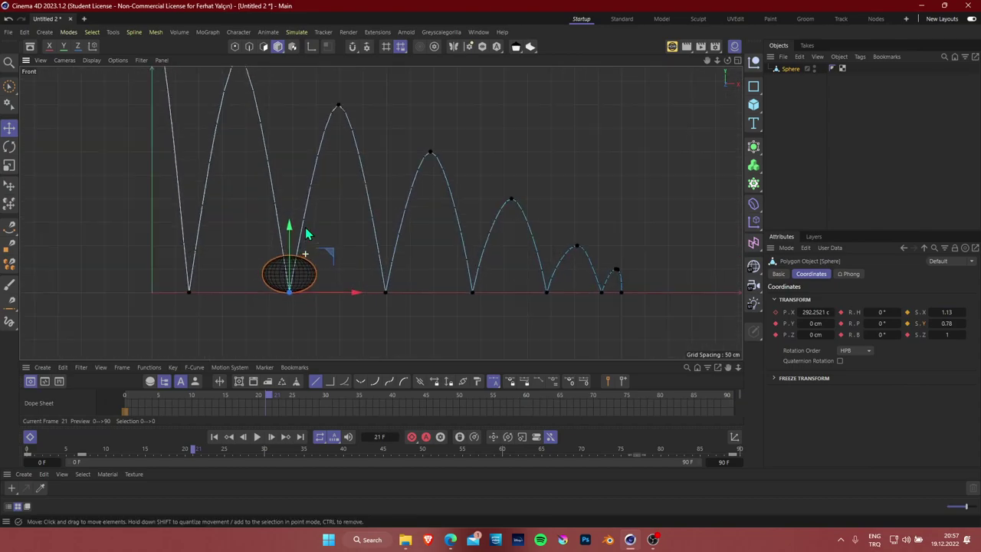
pyautogui.scroll(2, 306, 229)
pyautogui.moveTo(939, 312); pyautogui.dragTo(932, 312)
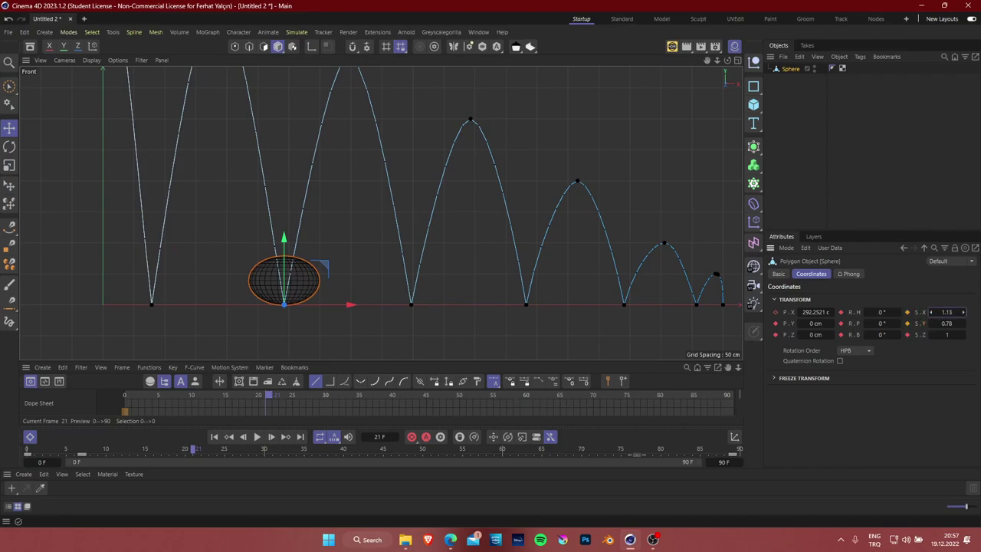
pyautogui.click(909, 314)
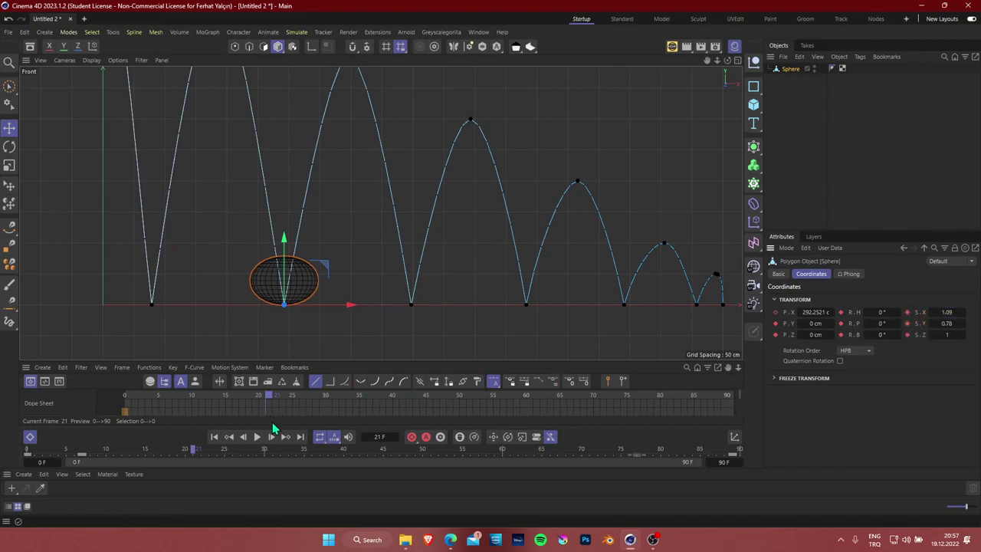
# Step: At frame 20, key the sphere stretched to S.X 0.895 and S.Y 1.03
pyautogui.click(242, 440)
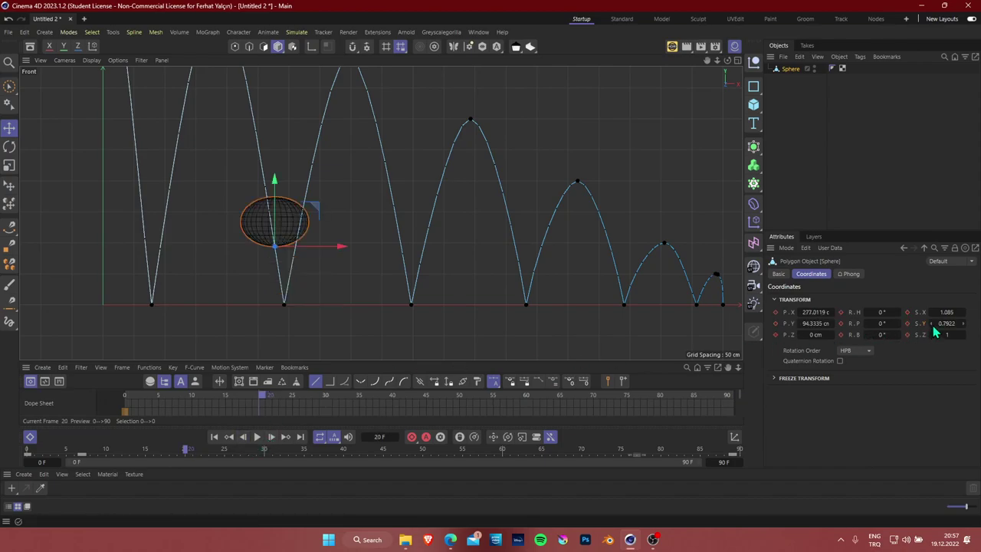
pyautogui.moveTo(933, 326)
pyautogui.mouseDown()
pyautogui.moveTo(944, 326)
pyautogui.moveTo(936, 313)
pyautogui.moveTo(954, 323)
pyautogui.mouseUp()
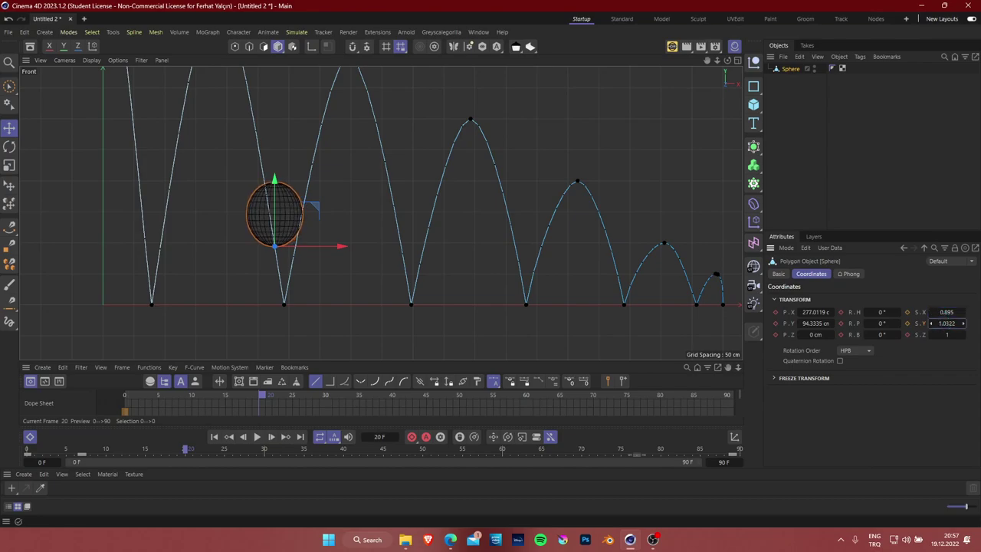
pyautogui.click(909, 323)
# Step: At the frame-35 landing, flatten the sphere's height to 0.82
pyautogui.moveTo(268, 396); pyautogui.dragTo(318, 399)
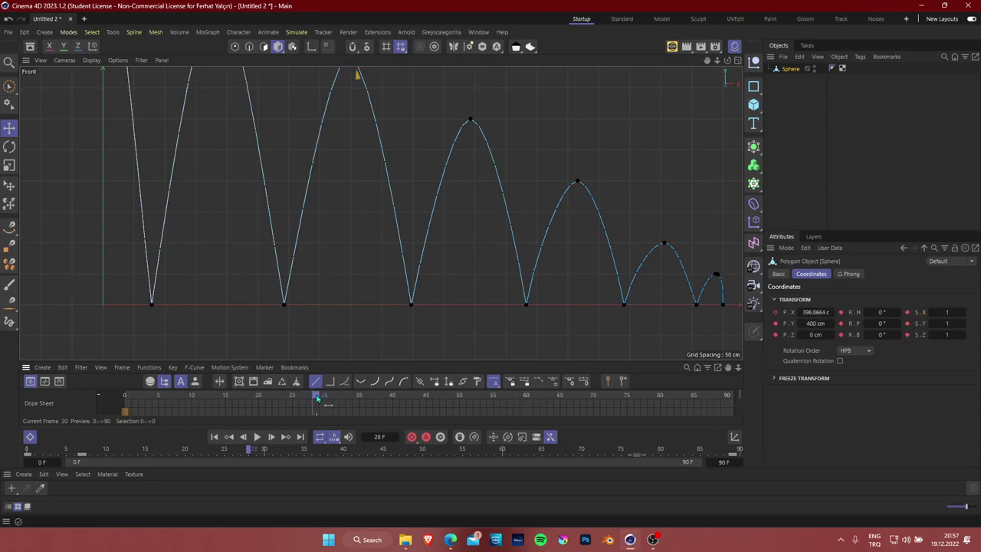
pyautogui.moveTo(358, 239); pyautogui.dragTo(344, 271, button='middle')
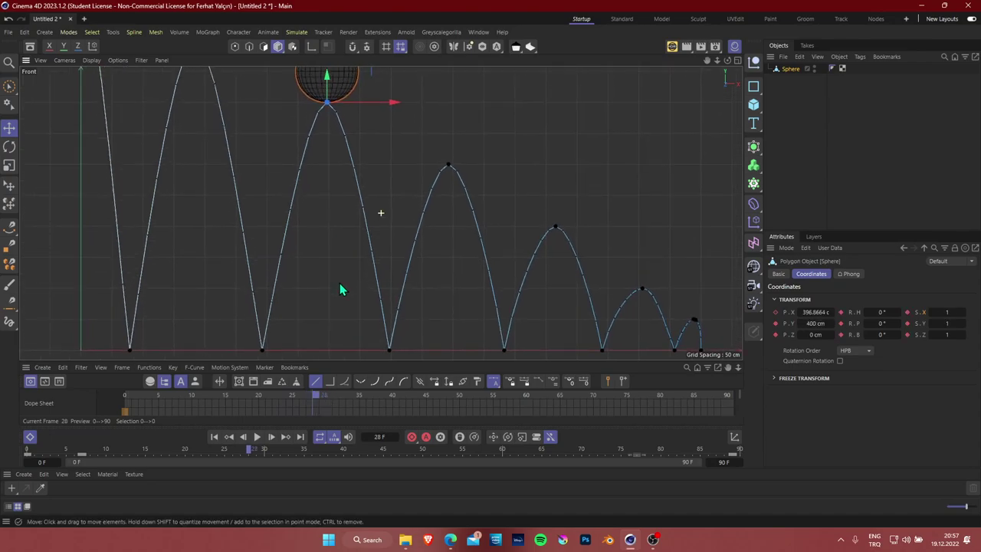
pyautogui.moveTo(312, 399); pyautogui.dragTo(358, 399)
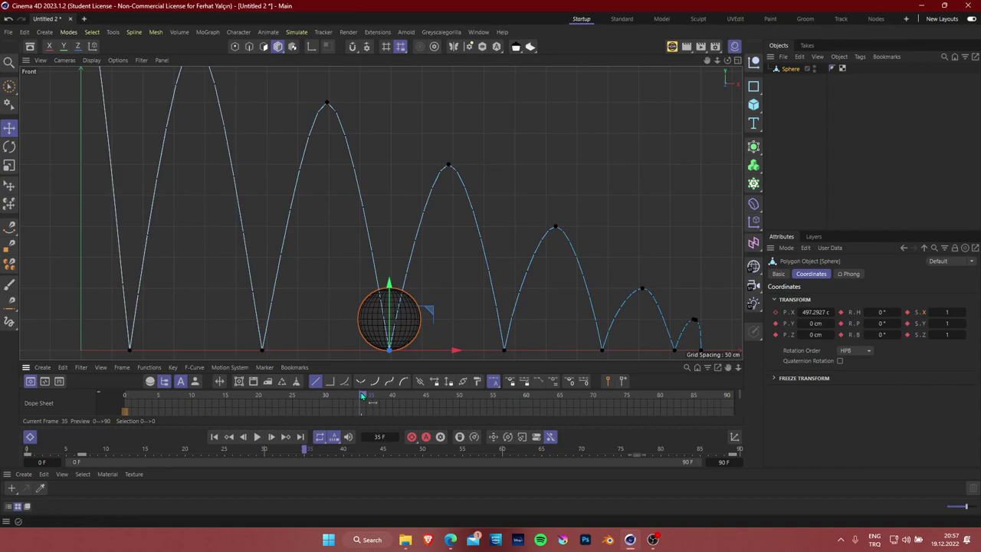
pyautogui.moveTo(932, 323)
pyautogui.mouseDown()
pyautogui.moveTo(920, 322)
pyautogui.moveTo(941, 312)
pyautogui.mouseUp()
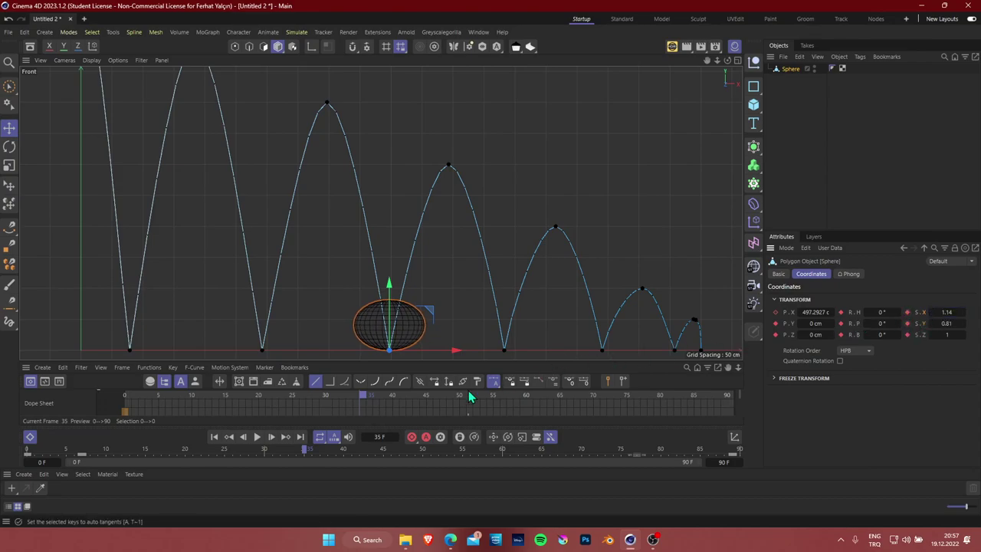
# Step: At frame 34, key the sphere stretched to S.X 0.91 and S.Y 1.05
pyautogui.click(243, 437)
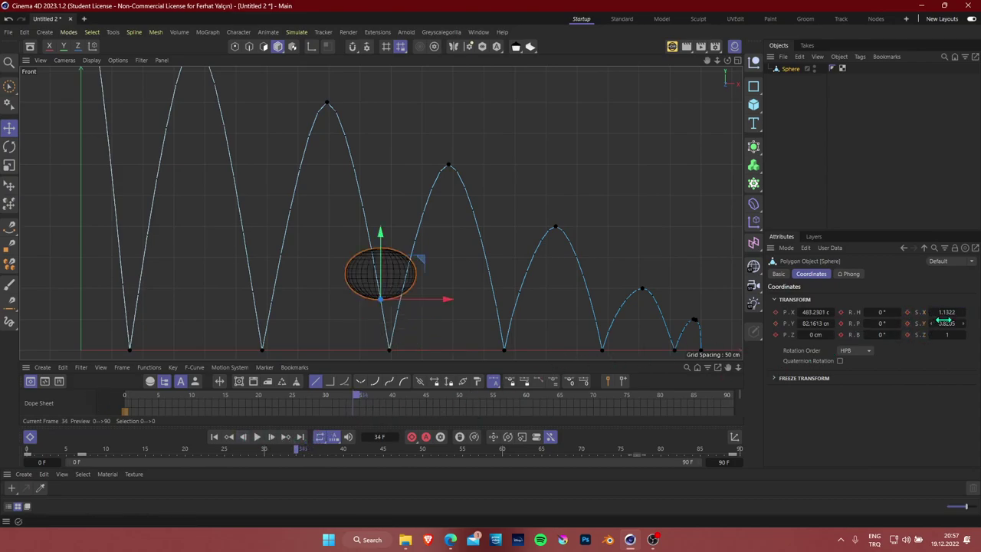
pyautogui.moveTo(946, 323); pyautogui.dragTo(932, 316)
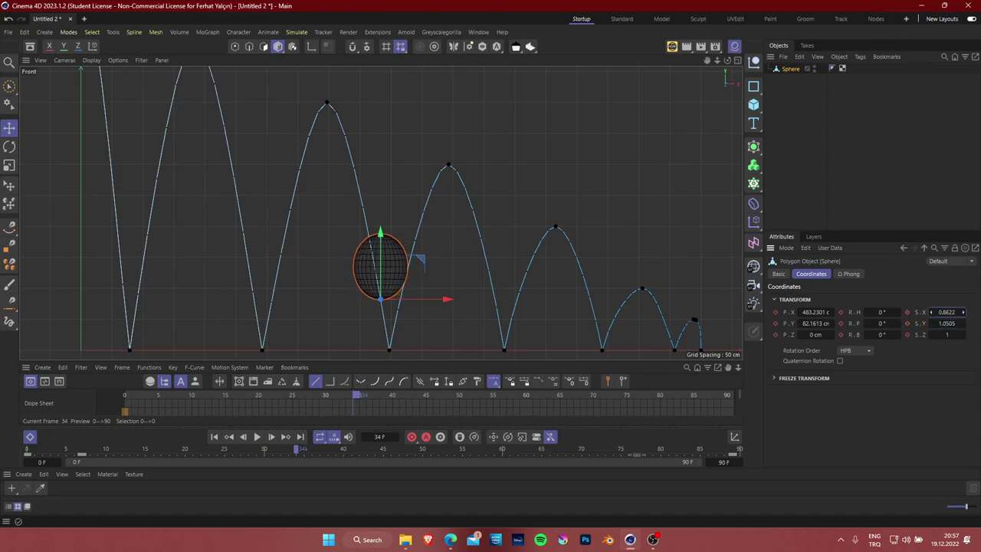
pyautogui.click(908, 323)
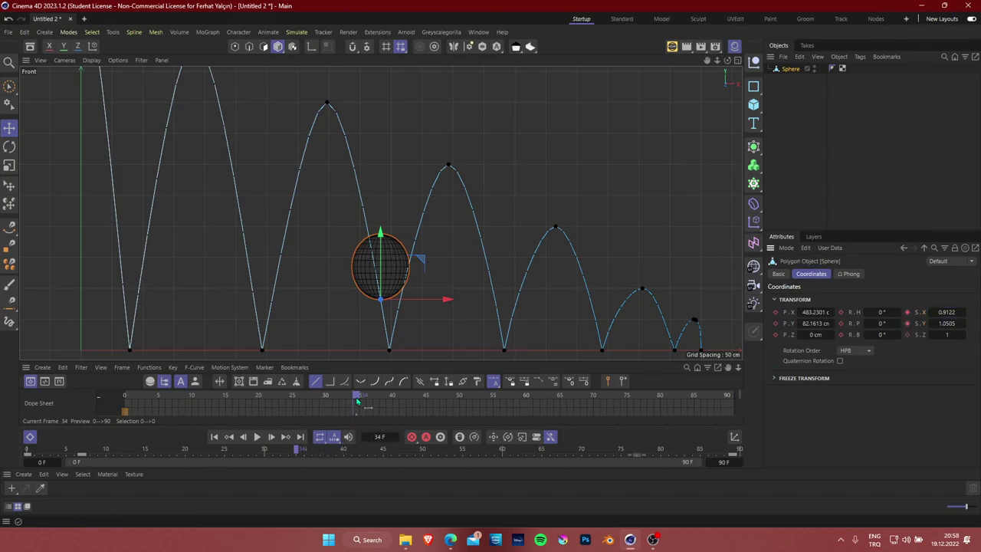
pyautogui.moveTo(368, 398); pyautogui.dragTo(459, 402)
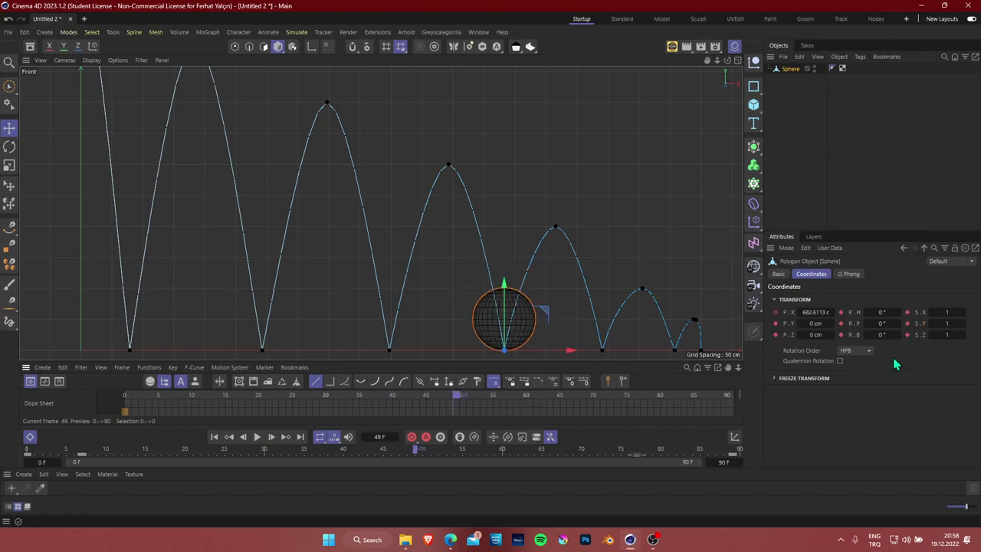
# Step: At frame 49, key the sphere squashed to S.X 1.11 and S.Y 0.85
pyautogui.moveTo(943, 325)
pyautogui.mouseDown()
pyautogui.moveTo(931, 325)
pyautogui.moveTo(934, 312)
pyautogui.mouseUp()
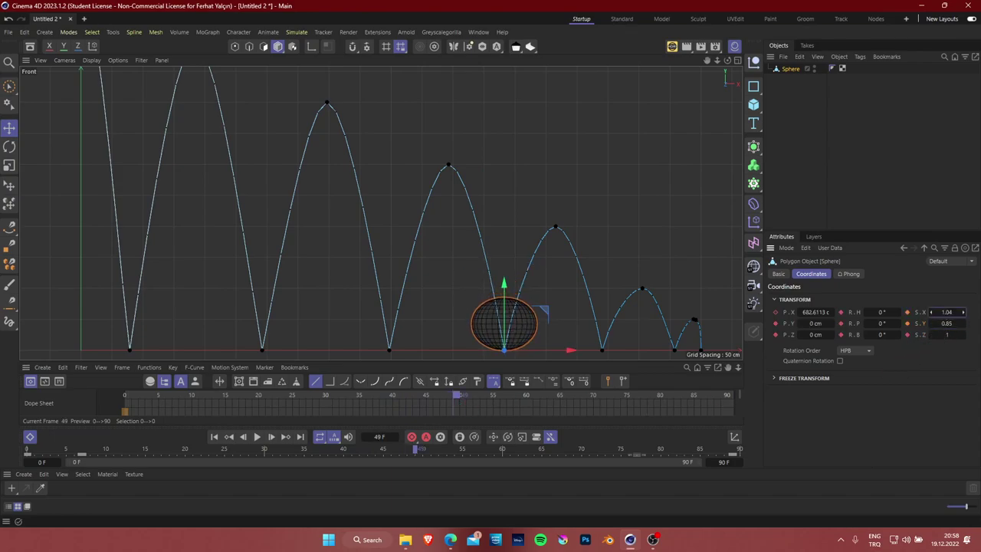
pyautogui.click(907, 312)
pyautogui.click(907, 323)
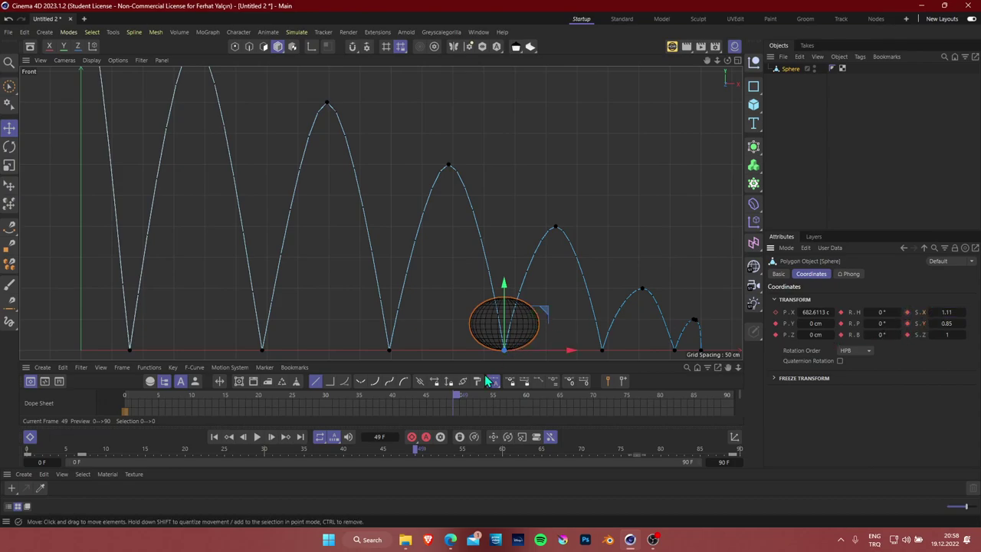
# Step: At frame 48, key the sphere narrowed to S.X 0.91 for the pre-impact stretch
pyautogui.click(245, 437)
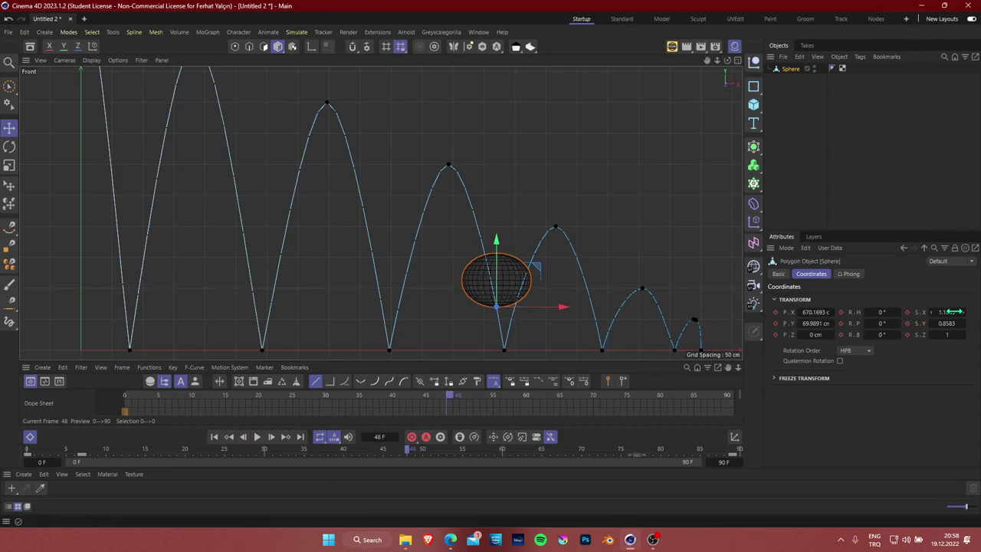
pyautogui.moveTo(963, 312)
pyautogui.mouseDown()
pyautogui.moveTo(926, 312)
pyautogui.moveTo(941, 324)
pyautogui.mouseUp()
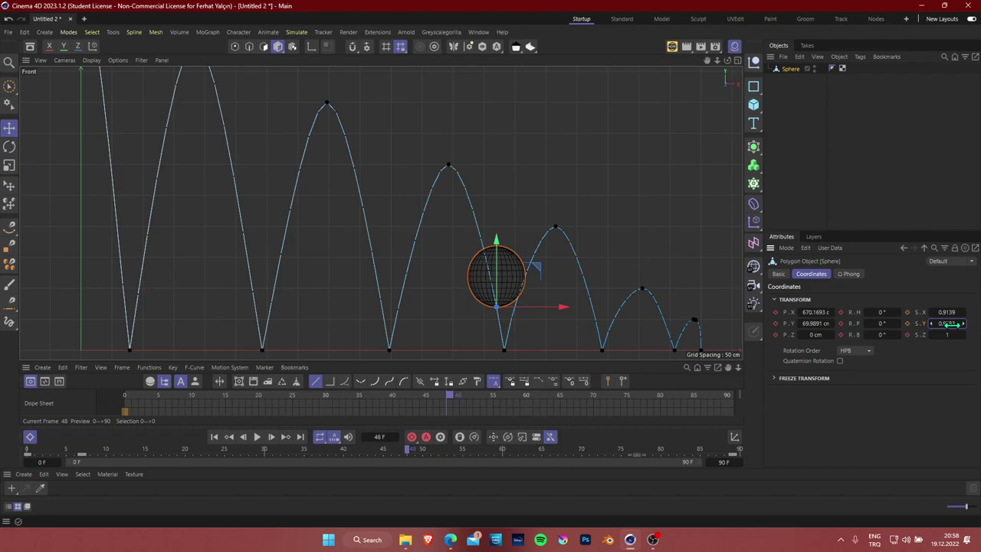
pyautogui.click(908, 324)
pyautogui.click(908, 312)
pyautogui.moveTo(452, 397); pyautogui.dragTo(554, 404)
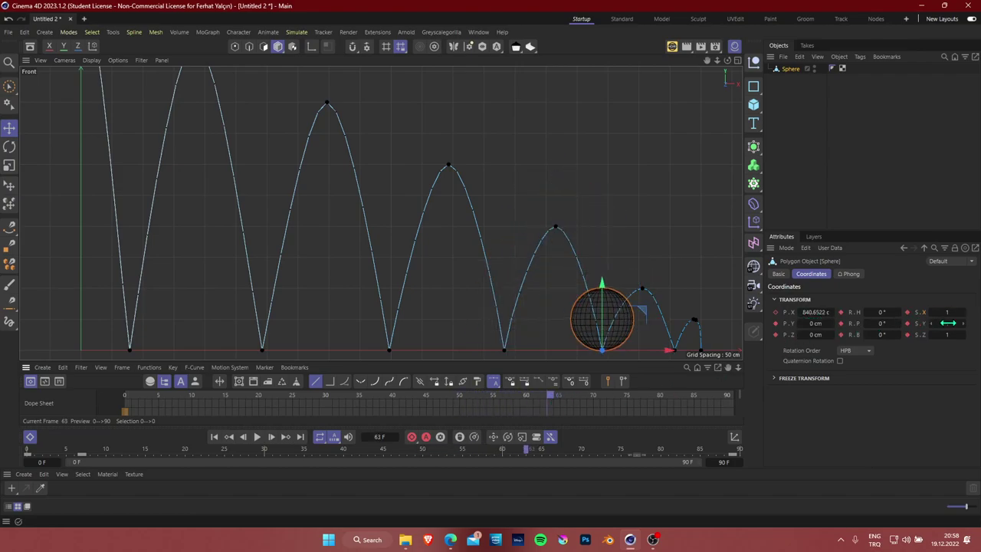
# Step: Squash the sphere to 1.08 × 0.89 at frame 63 and key a 0.87 × 0.98 stretch at frame 62
pyautogui.moveTo(948, 323); pyautogui.dragTo(953, 313)
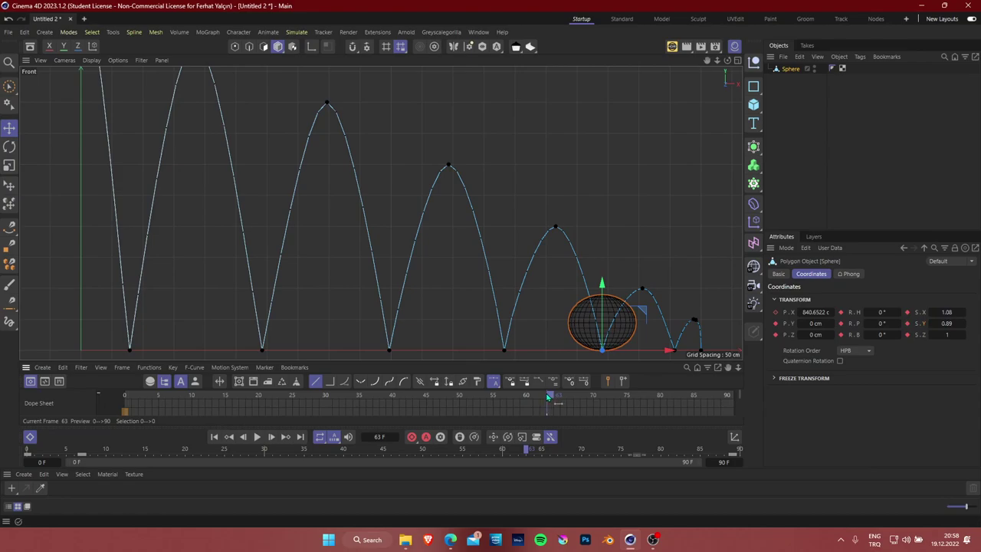
pyautogui.moveTo(545, 397); pyautogui.dragTo(549, 397)
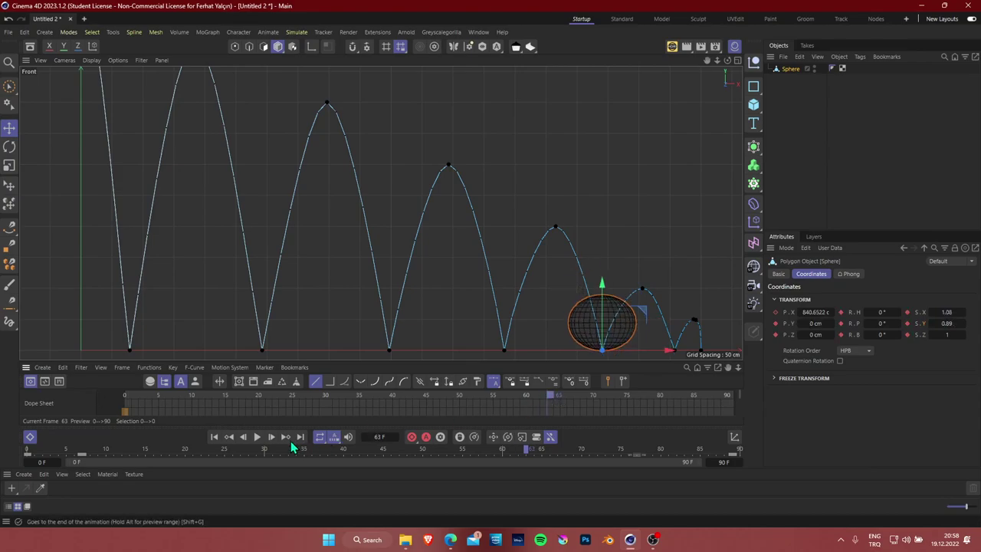
pyautogui.click(244, 439)
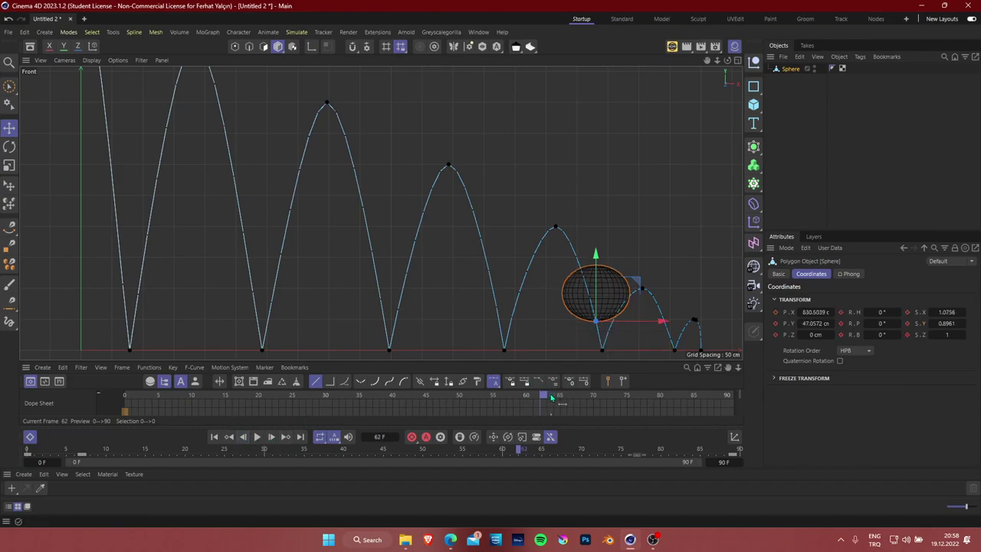
pyautogui.moveTo(946, 313)
pyautogui.mouseDown()
pyautogui.moveTo(945, 322)
pyautogui.moveTo(958, 322)
pyautogui.mouseUp()
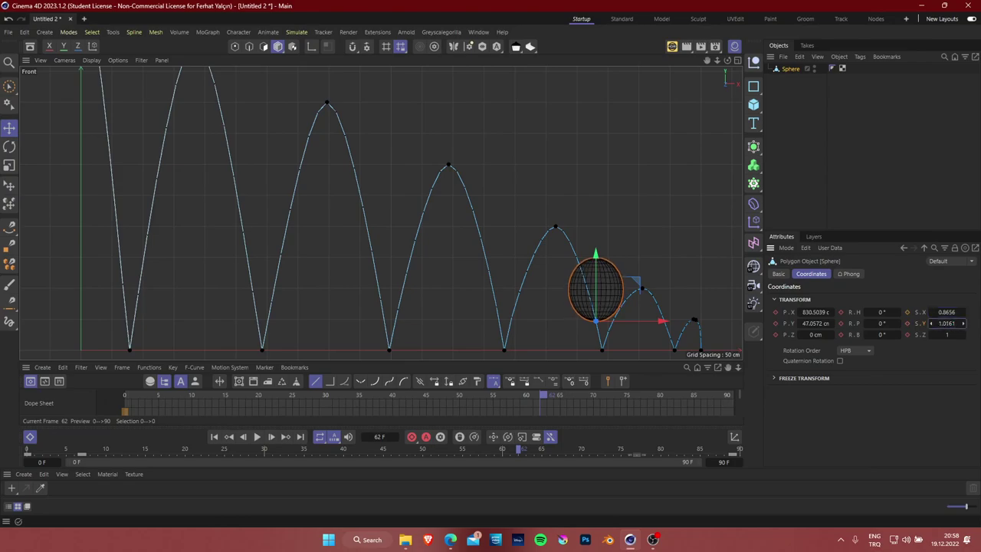
pyautogui.click(908, 323)
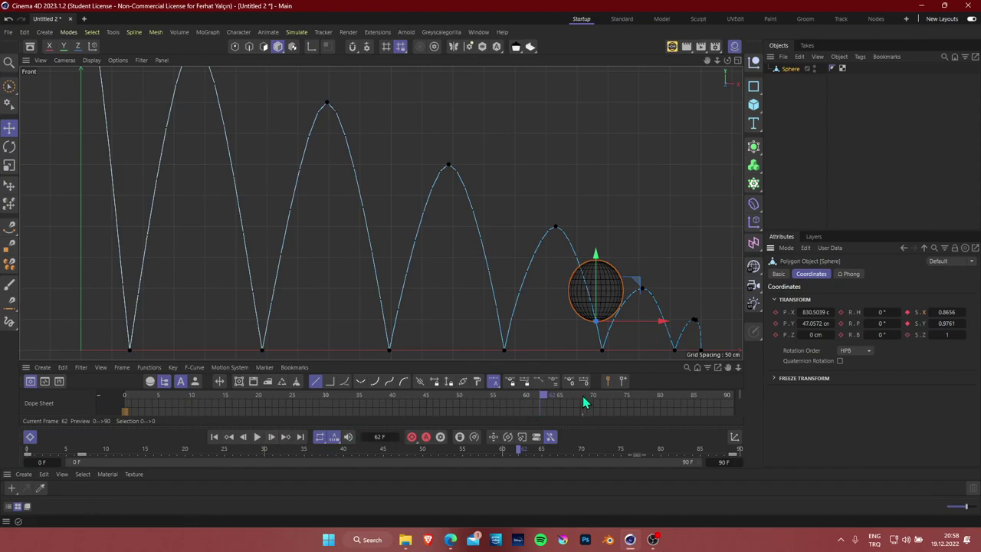
pyautogui.moveTo(541, 393); pyautogui.dragTo(640, 400)
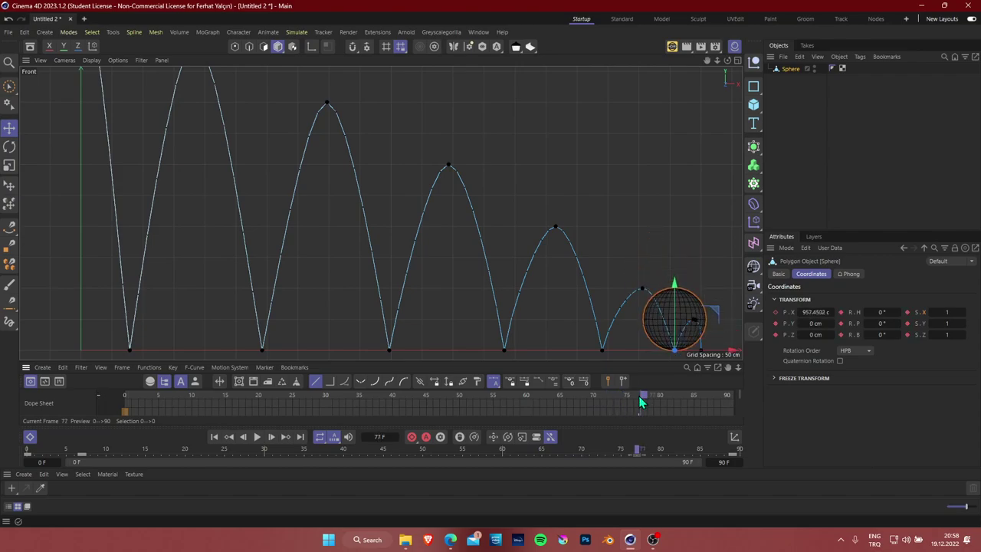
# Step: At frame 77, key the sphere squashed to S.X 1.03 and S.Y 0.93
pyautogui.moveTo(936, 323)
pyautogui.mouseDown()
pyautogui.moveTo(924, 322)
pyautogui.moveTo(951, 317)
pyautogui.mouseUp()
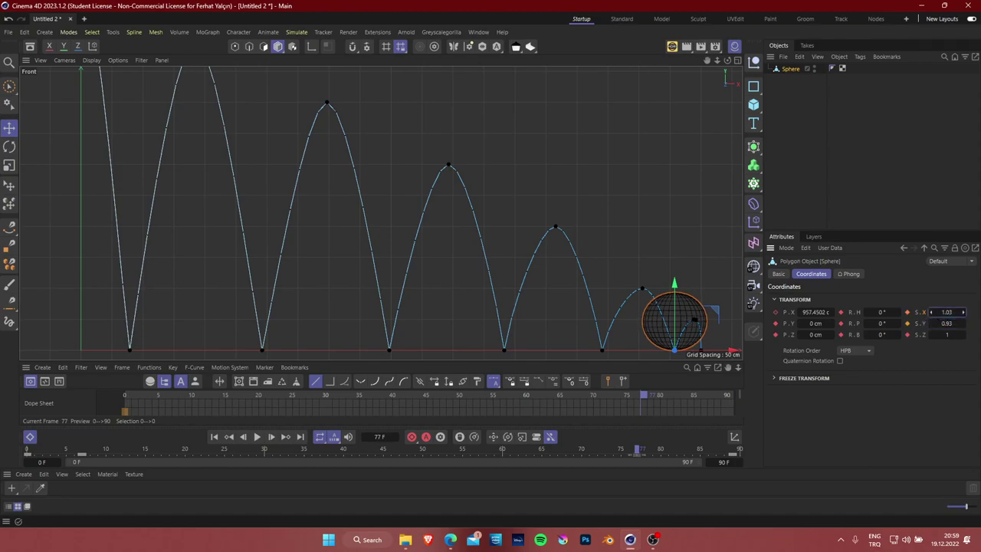
pyautogui.click(908, 312)
pyautogui.click(908, 322)
# Step: At frame 76, key the sphere stretched to S.Y 1.05 and S.X 0.91
pyautogui.click(244, 437)
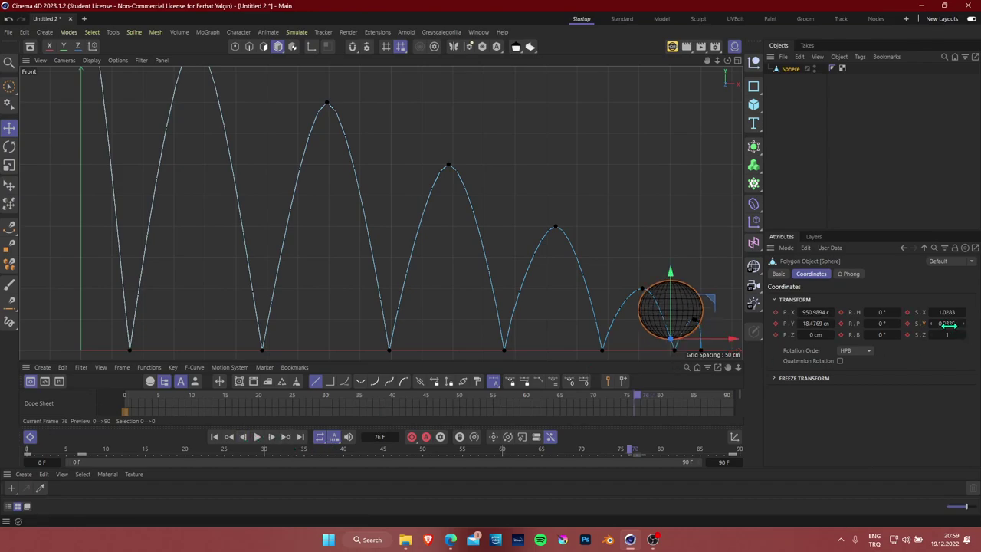
pyautogui.moveTo(949, 324); pyautogui.dragTo(955, 323)
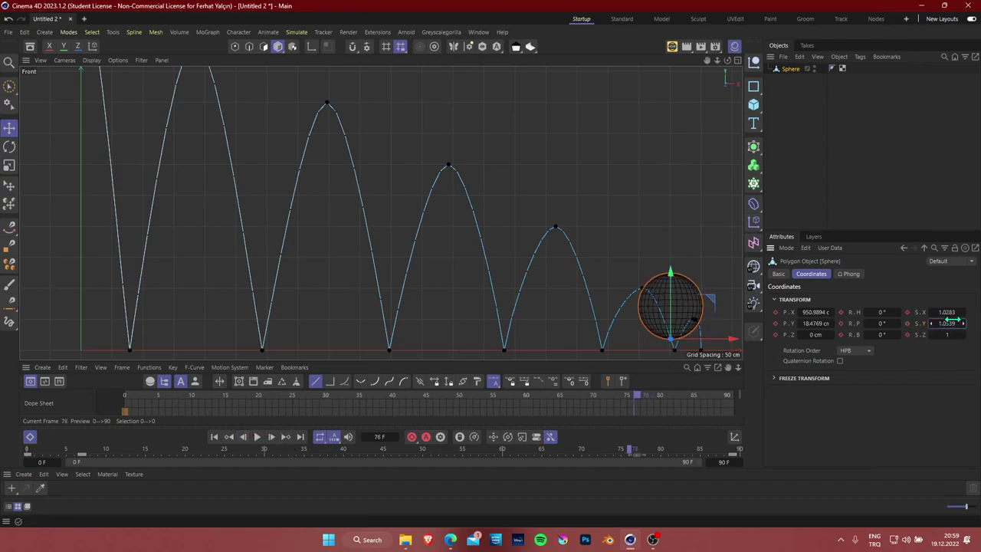
pyautogui.moveTo(948, 312); pyautogui.dragTo(939, 312)
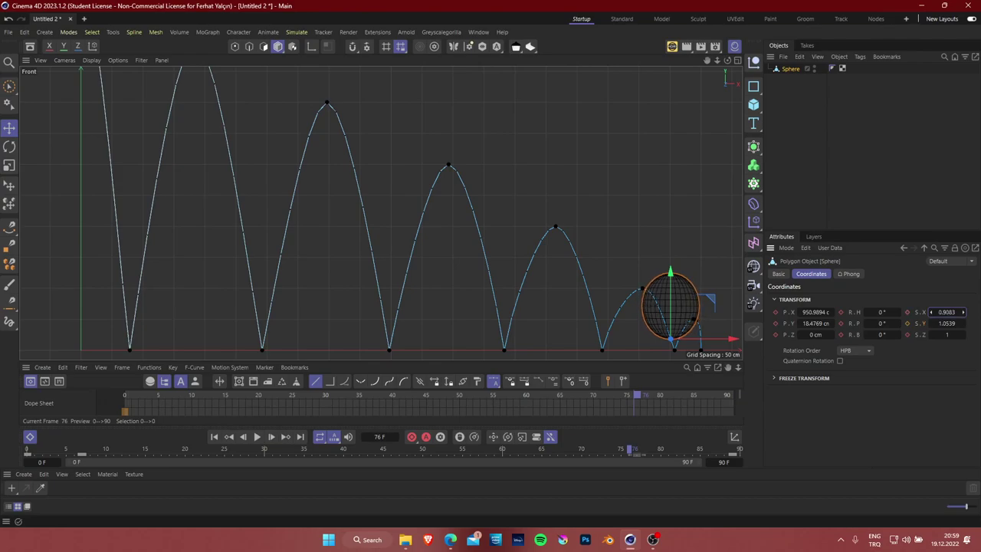
pyautogui.click(908, 312)
# Step: Step through the bounce frame by frame to frame 90, then return to the start
pyautogui.click(271, 437)
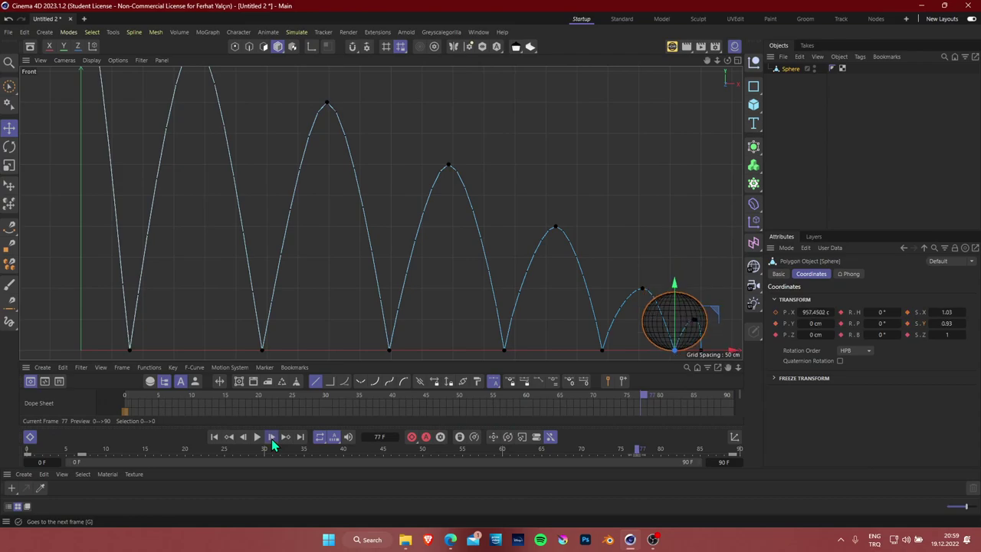
pyautogui.click(271, 437)
pyautogui.click(271, 437)
pyautogui.click(271, 437)
pyautogui.click(272, 437)
pyautogui.click(271, 437)
pyautogui.click(271, 437)
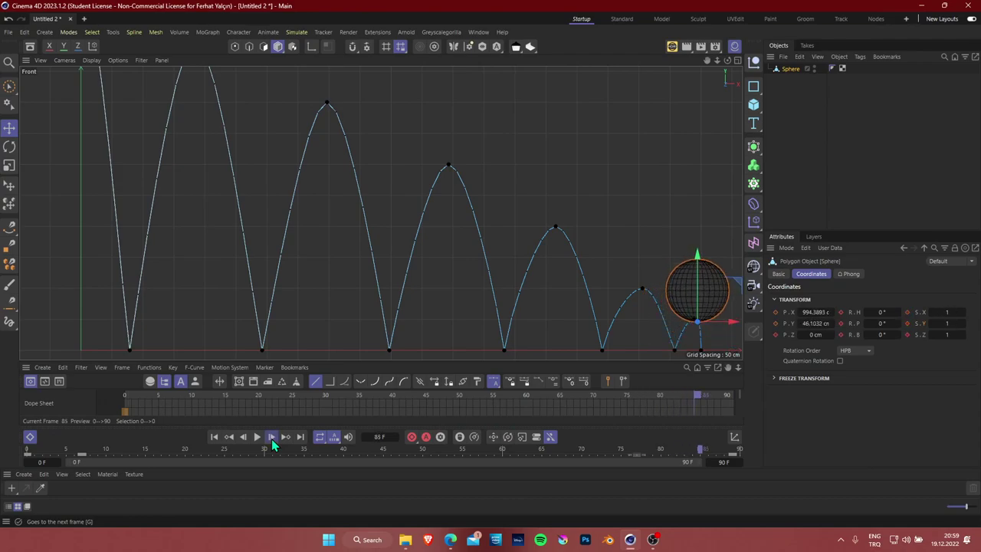
pyautogui.click(272, 437)
pyautogui.click(271, 437)
pyautogui.click(271, 437)
pyautogui.click(272, 437)
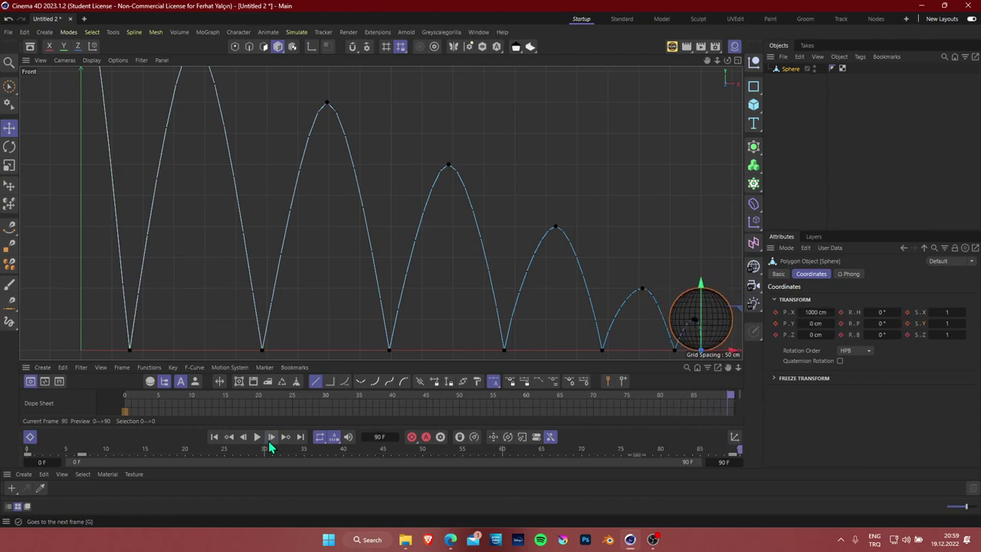
pyautogui.click(215, 437)
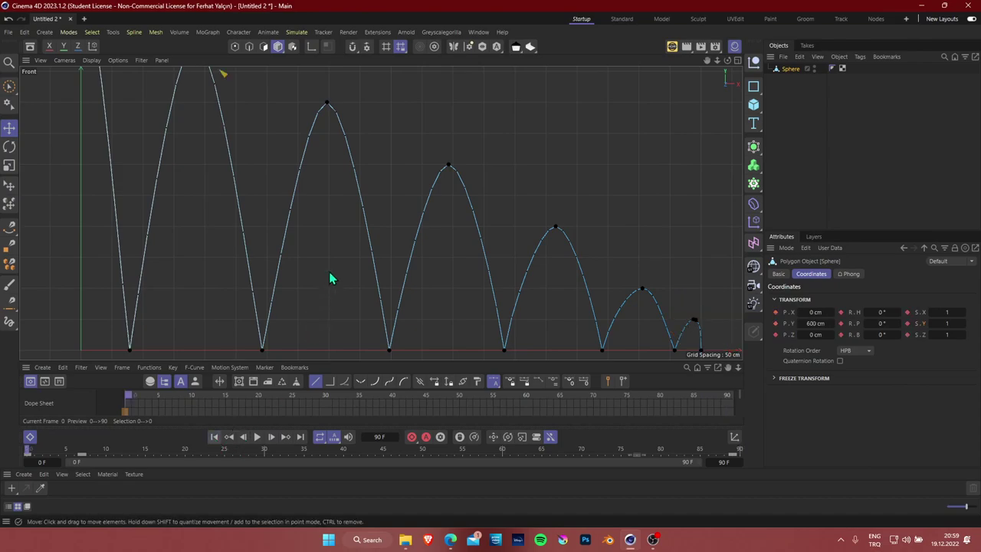
# Step: Enlarge the bounce path in the front view and play the animation, then stop
pyautogui.scroll(-2, 333, 279)
pyautogui.scroll(-2, 334, 288)
pyautogui.scroll(2, 335, 252)
pyautogui.moveTo(335, 252); pyautogui.dragTo(355, 281, button='middle')
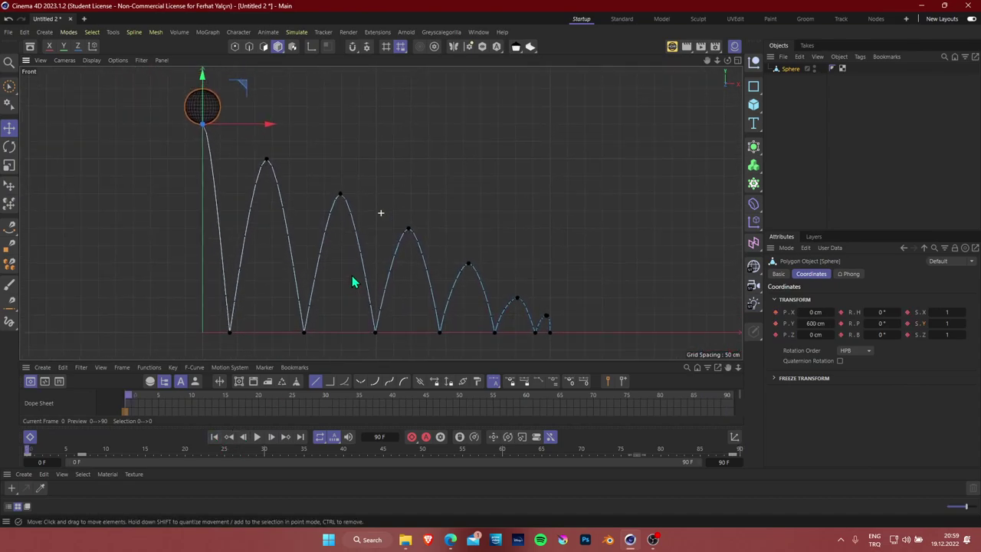
pyautogui.click(259, 436)
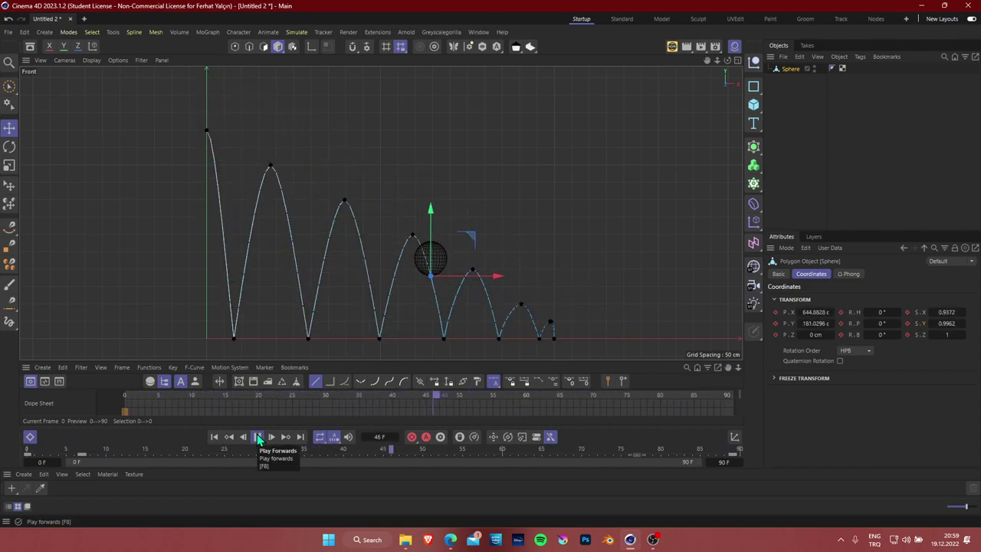
pyautogui.click(257, 437)
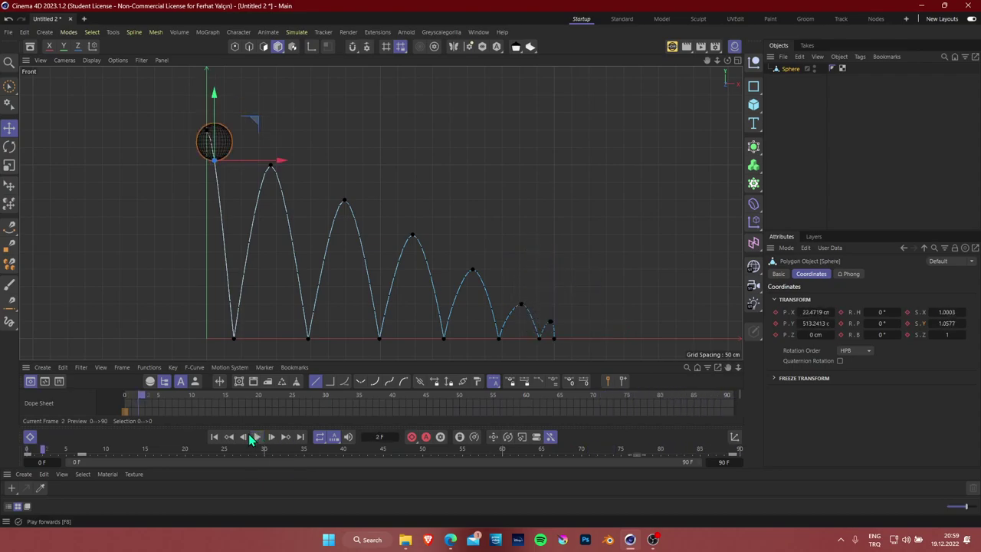
# Step: Maximize the Perspective view, zoom out and orbit to frame the whole bounce path
pyautogui.click(735, 61)
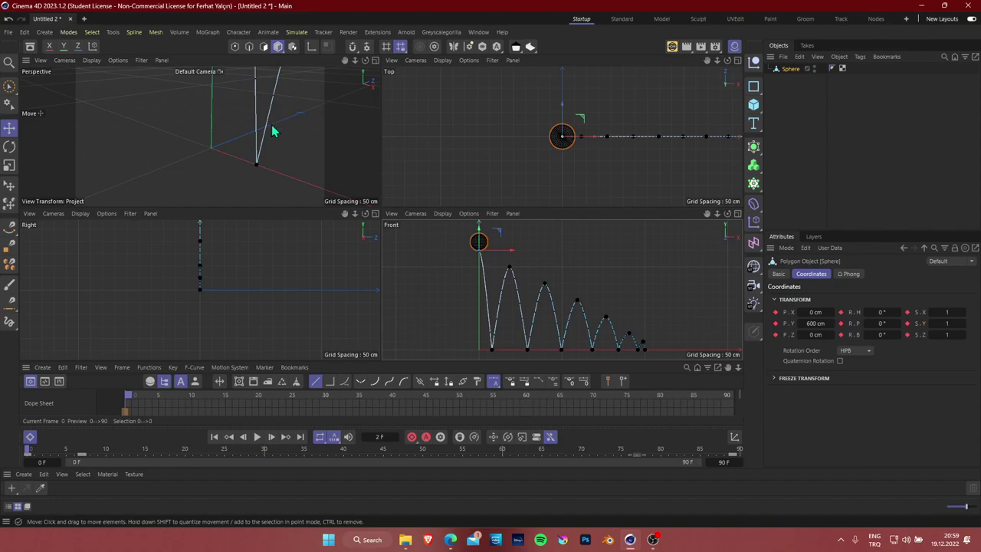
pyautogui.click(375, 61)
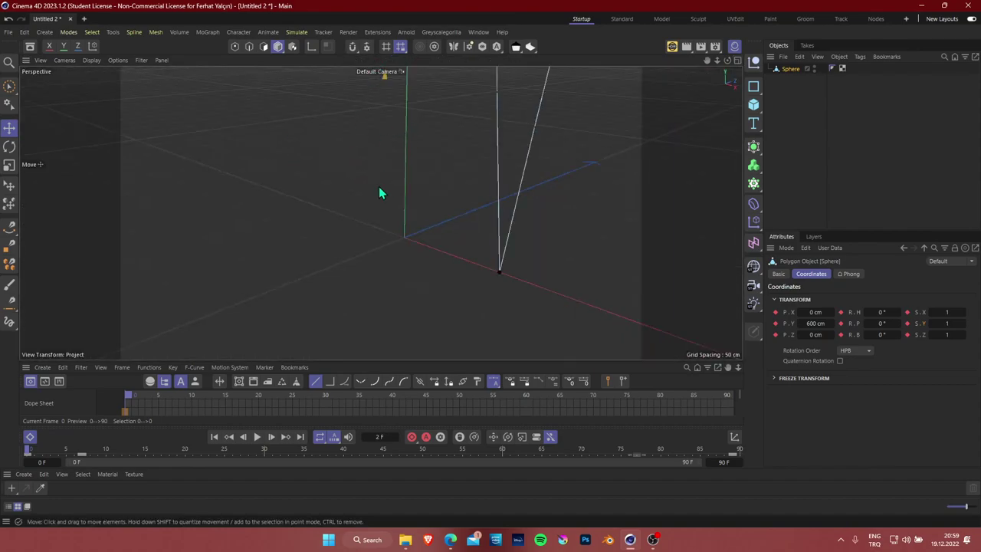
pyautogui.scroll(-2, 391, 212)
pyautogui.scroll(-2, 416, 191)
pyautogui.scroll(-1, 438, 223)
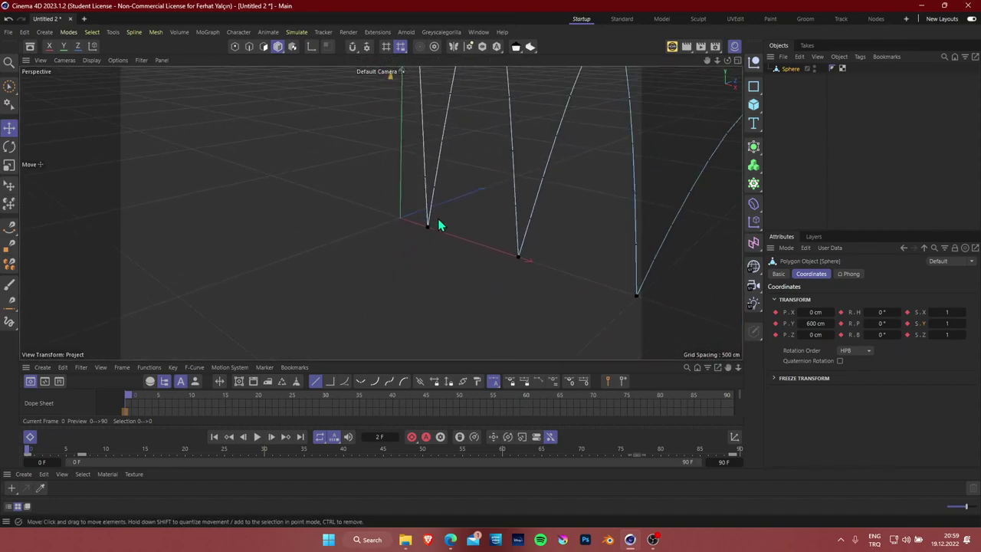
pyautogui.scroll(-2, 282, 315)
pyautogui.scroll(-2, 462, 276)
pyautogui.scroll(-2, 489, 248)
pyautogui.scroll(-2, 427, 202)
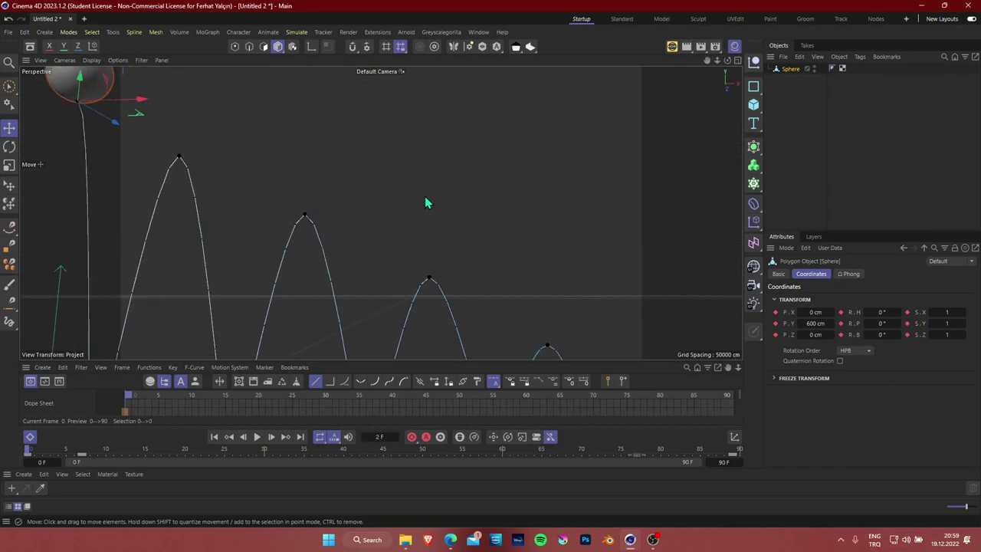
pyautogui.scroll(-1, 417, 304)
pyautogui.moveTo(418, 304)
pyautogui.keyDown('alt'); pyautogui.mouseDown()
pyautogui.moveTo(394, 328)
pyautogui.moveTo(409, 287)
pyautogui.moveTo(405, 296)
pyautogui.moveTo(400, 288)
pyautogui.mouseUp(); pyautogui.keyUp('alt')
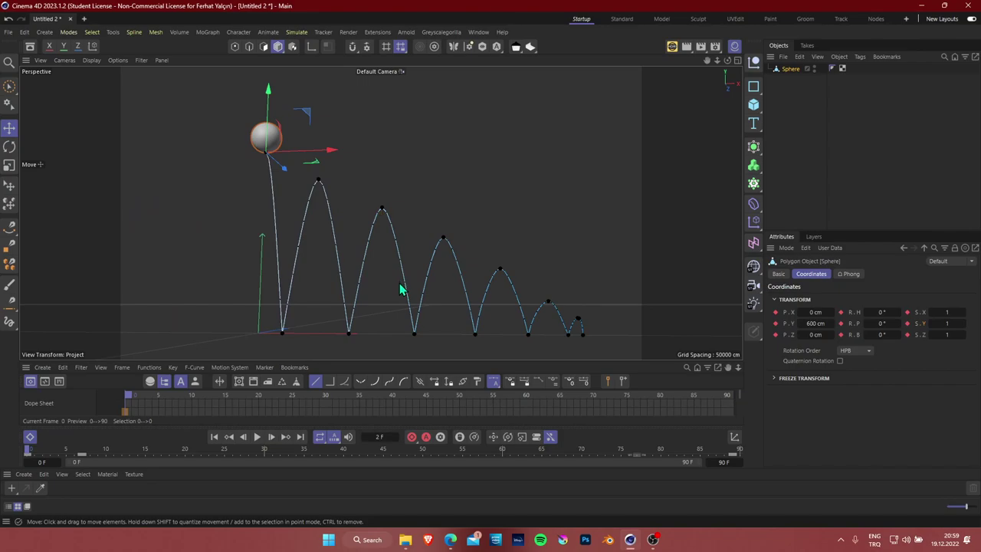
pyautogui.keyDown('alt'); pyautogui.moveTo(415, 261); pyautogui.dragTo(276, 240); pyautogui.keyUp('alt')
pyautogui.moveTo(358, 281)
pyautogui.keyDown('alt'); pyautogui.mouseDown()
pyautogui.moveTo(284, 281)
pyautogui.moveTo(350, 293)
pyautogui.moveTo(601, 286)
pyautogui.moveTo(630, 301)
pyautogui.mouseUp(); pyautogui.keyUp('alt')
pyautogui.moveTo(355, 247)
pyautogui.keyDown('alt'); pyautogui.mouseDown()
pyautogui.moveTo(410, 271)
pyautogui.moveTo(383, 278)
pyautogui.moveTo(520, 297)
pyautogui.moveTo(468, 284)
pyautogui.moveTo(349, 295)
pyautogui.moveTo(383, 326)
pyautogui.moveTo(372, 309)
pyautogui.moveTo(373, 271)
pyautogui.moveTo(384, 264)
pyautogui.mouseUp(); pyautogui.keyUp('alt')
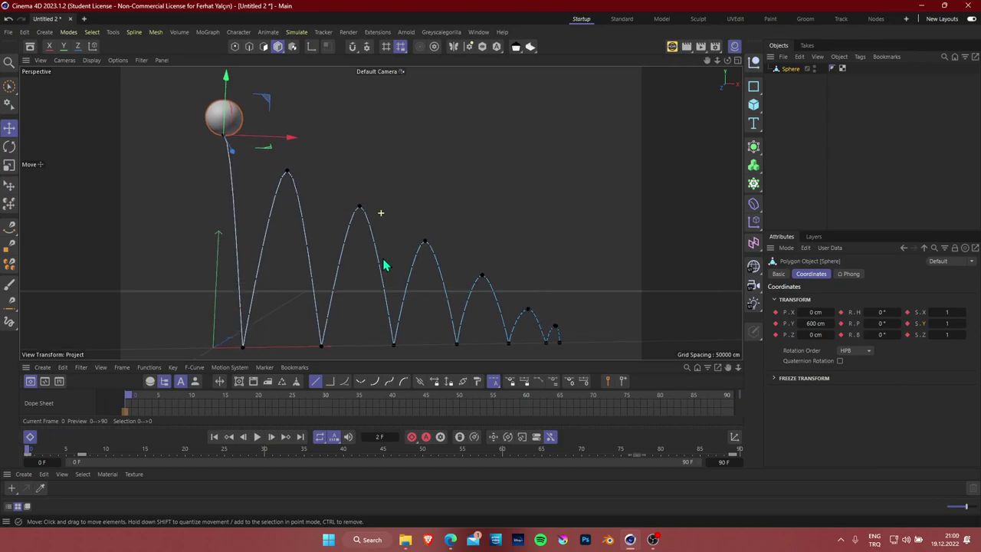
# Step: Play the animation in perspective, then stop and return to the first frame
pyautogui.click(257, 437)
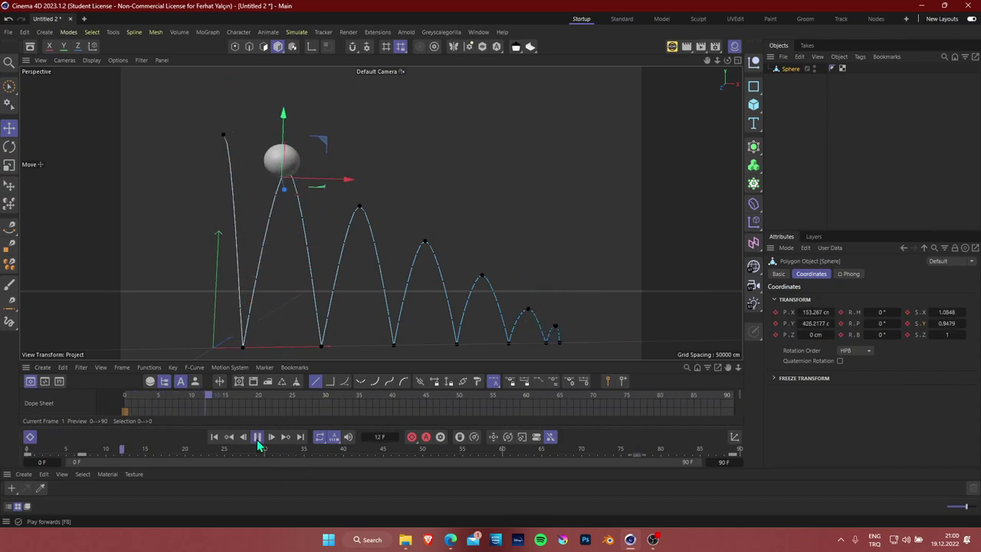
pyautogui.click(257, 437)
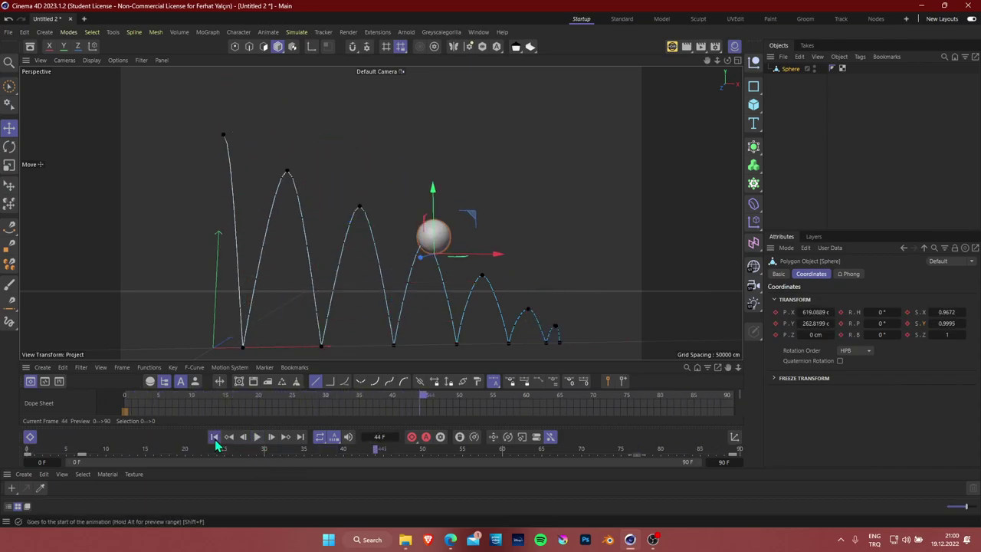
pyautogui.click(214, 437)
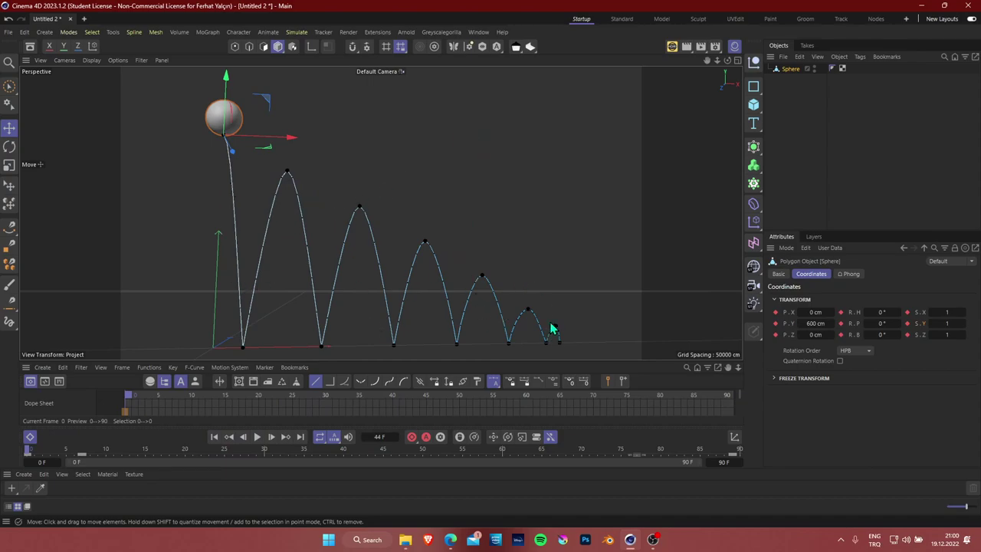
# Step: Deselect the sphere, play the animation and render a preview of the view
pyautogui.click(528, 200)
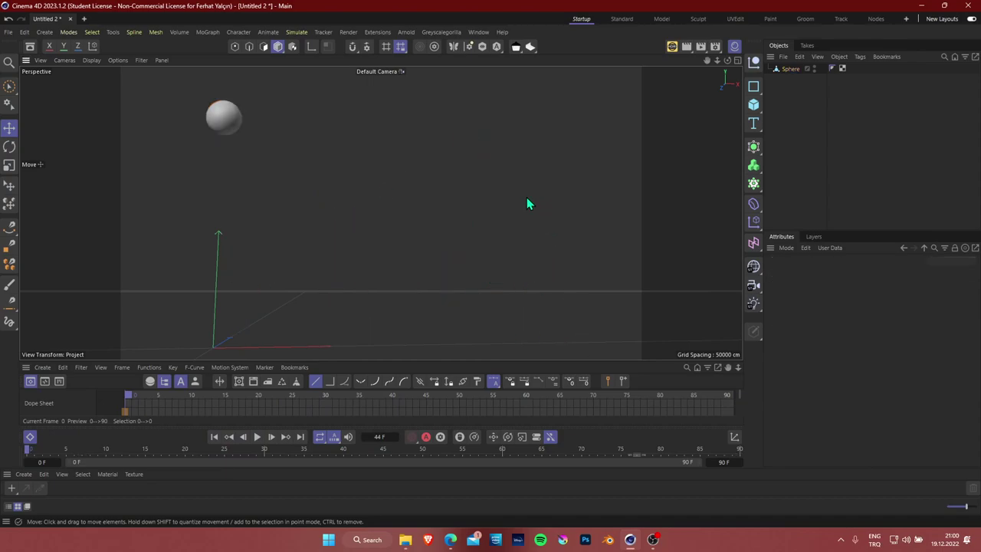
pyautogui.click(257, 440)
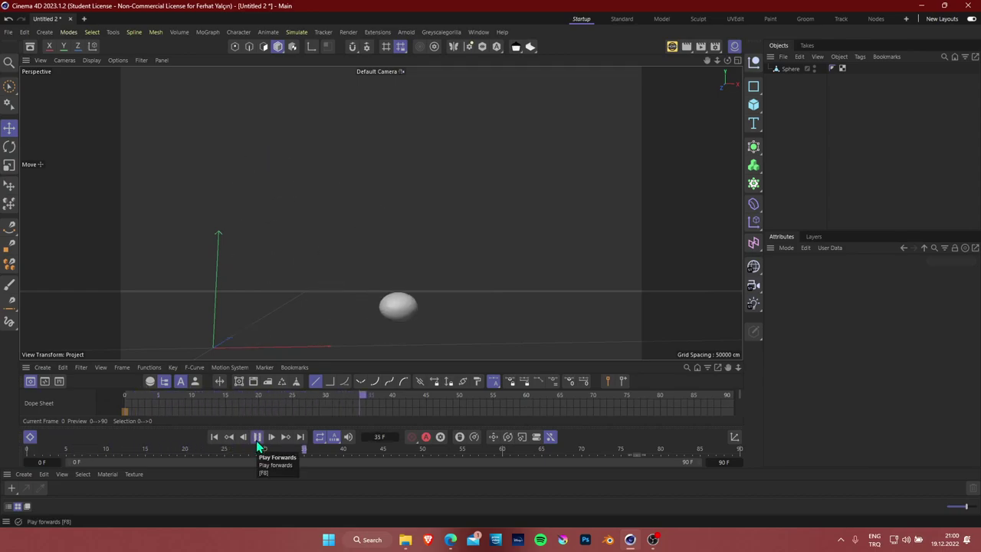
pyautogui.click(214, 437)
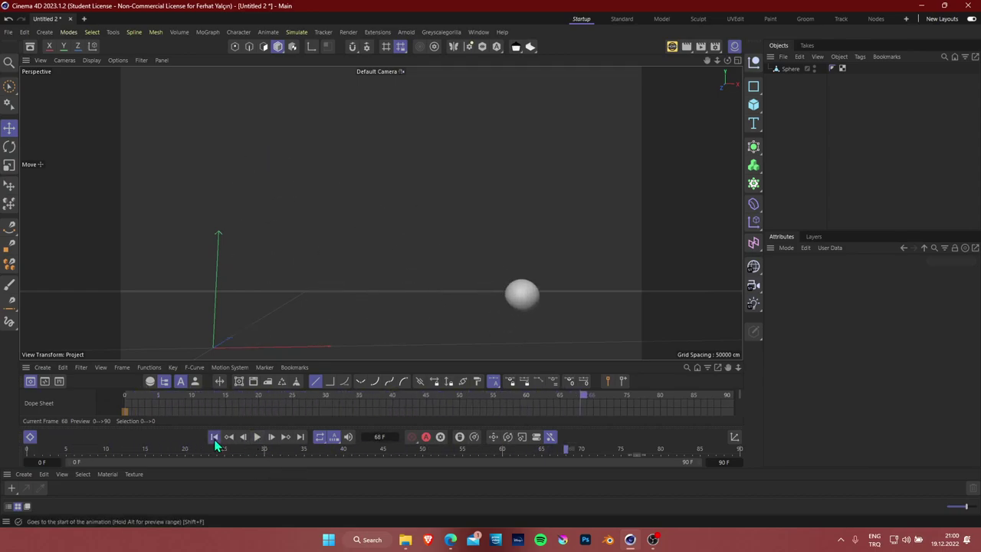
pyautogui.click(689, 49)
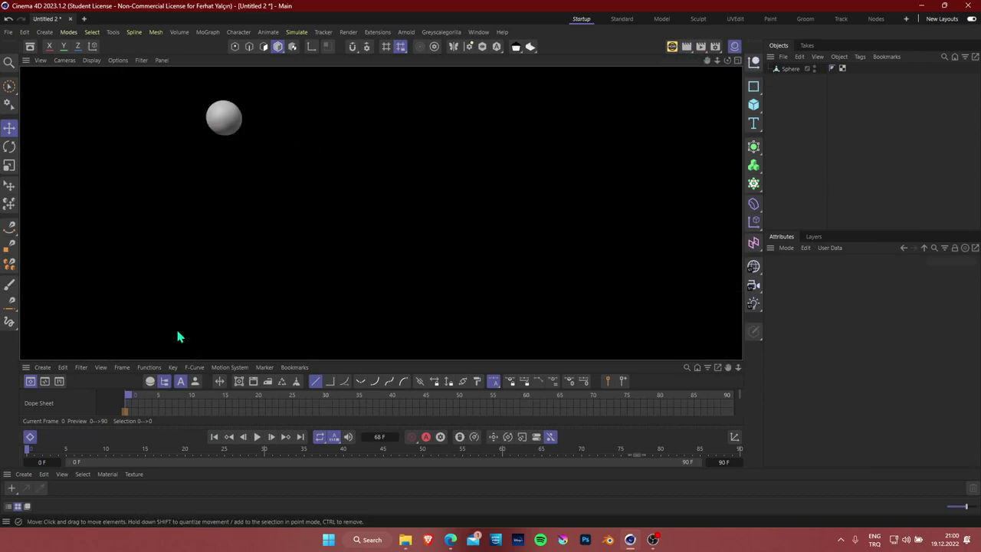
# Step: Replay and re-render the view, return to frame 0, and show the Floor/Sky object list
pyautogui.click(258, 436)
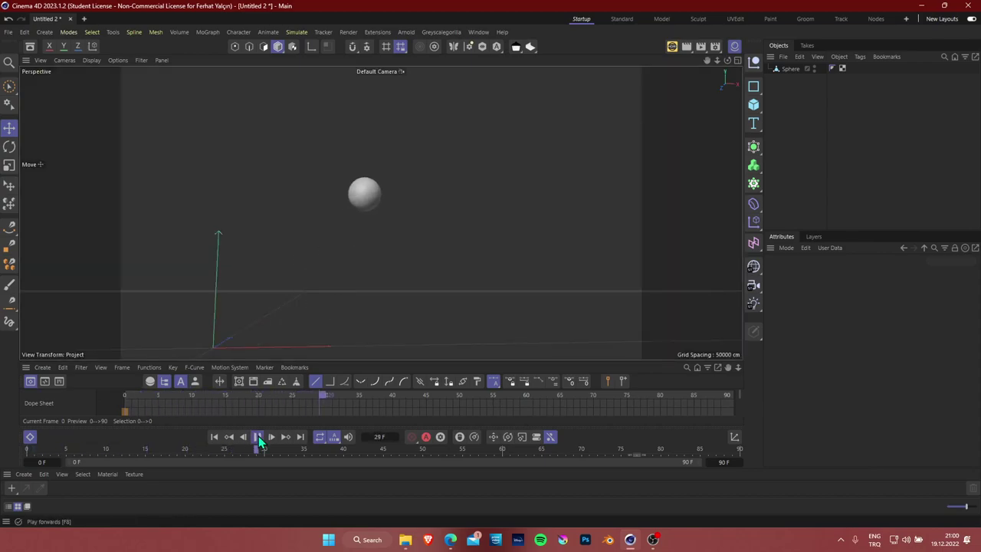
pyautogui.click(258, 436)
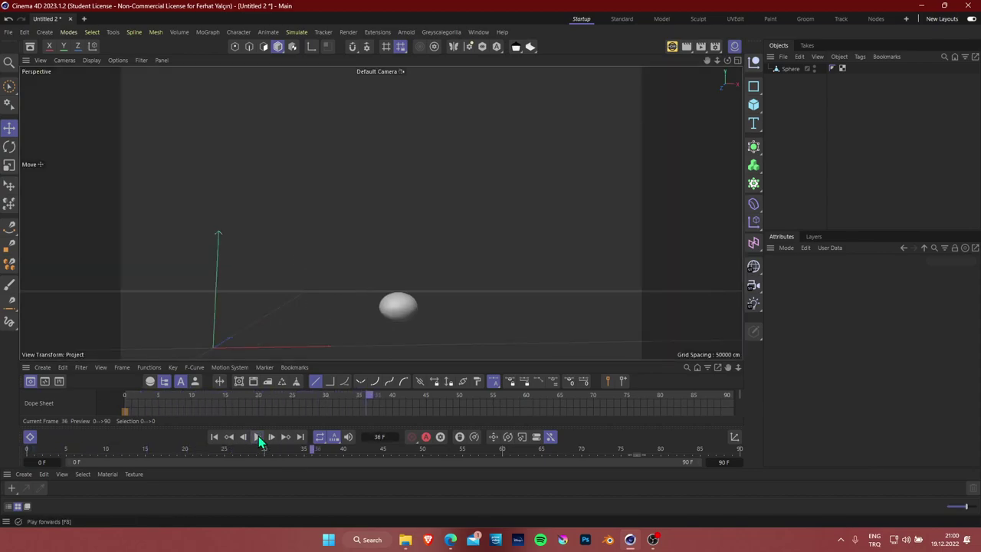
pyautogui.click(688, 45)
pyautogui.click(214, 436)
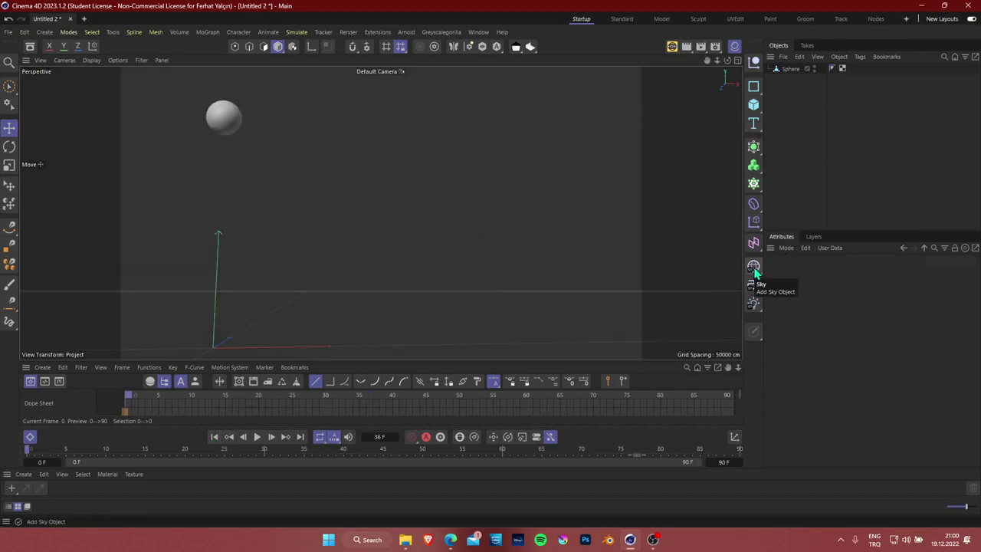
pyautogui.click(753, 267)
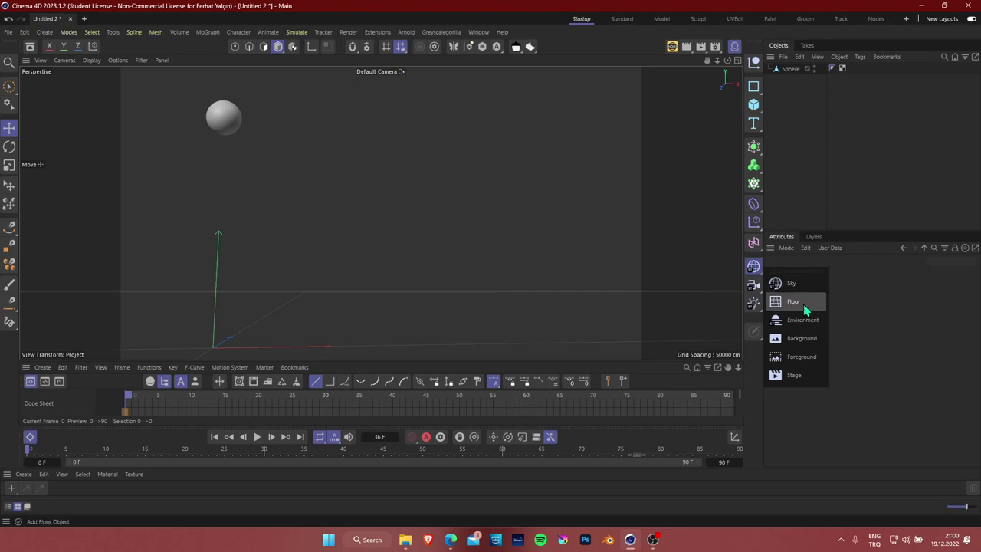
# Step: Add a 2000 × 2000 cm Plane as the floor and slide it to X 492 cm
pyautogui.click(753, 104)
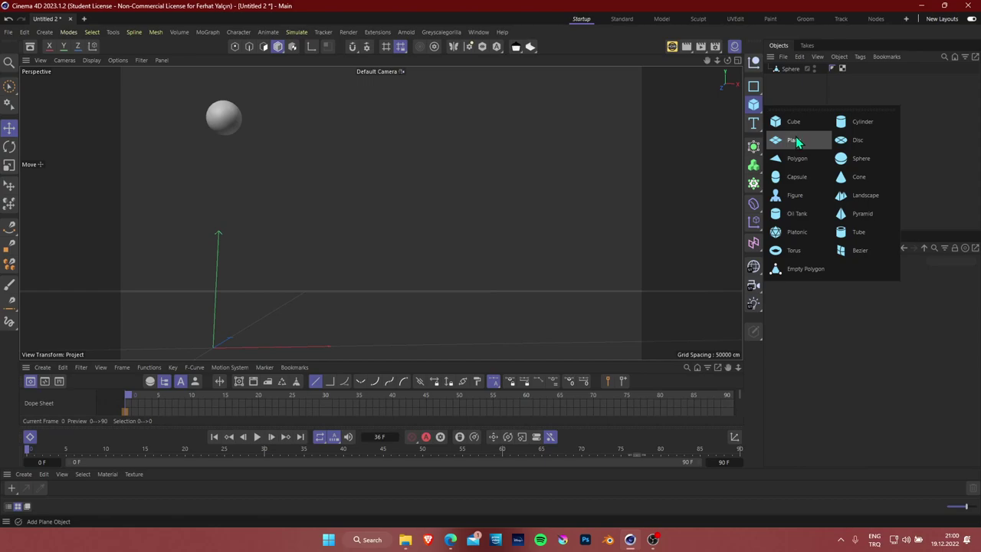
pyautogui.click(793, 140)
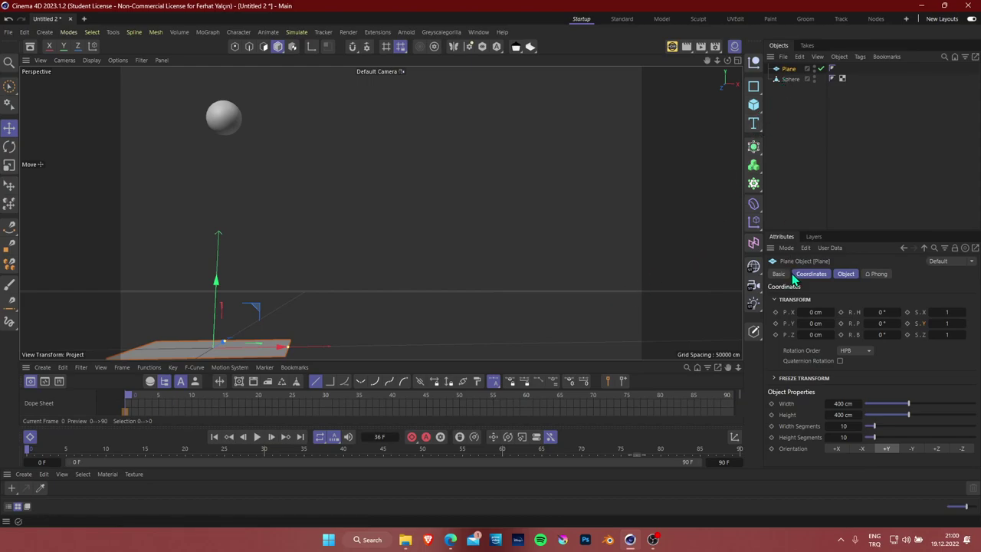
pyautogui.click(843, 404)
pyautogui.press('Tab')
pyautogui.press('Return')
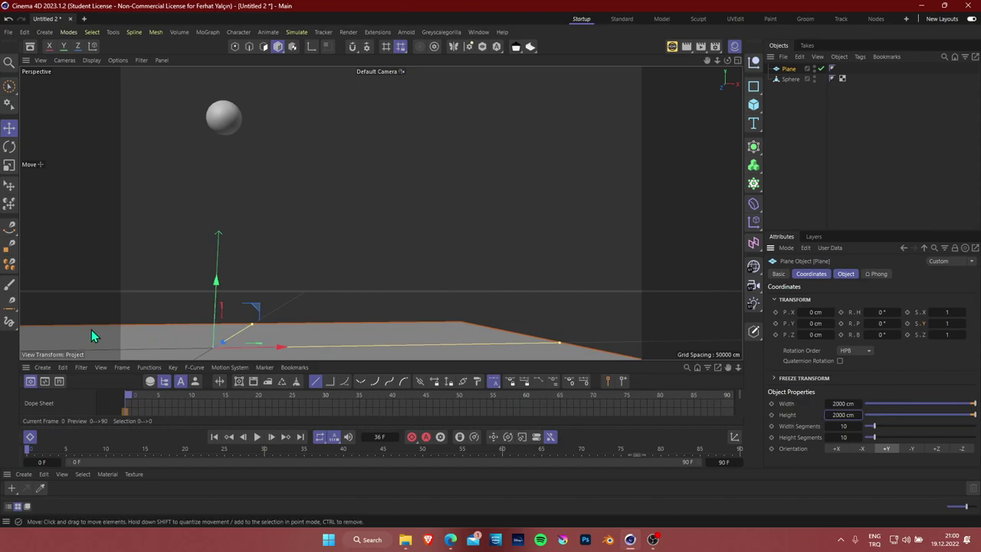
pyautogui.moveTo(278, 351); pyautogui.dragTo(454, 351)
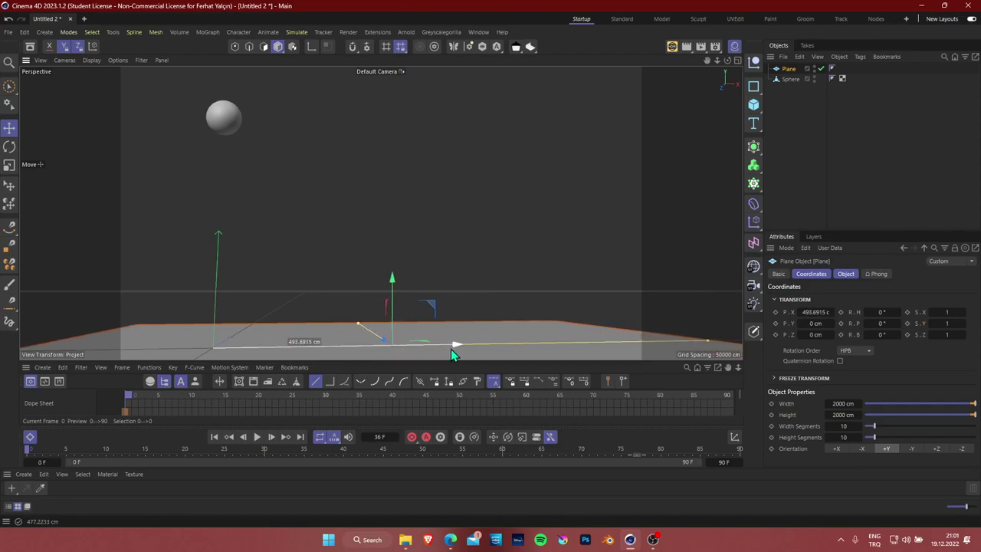
pyautogui.click(512, 236)
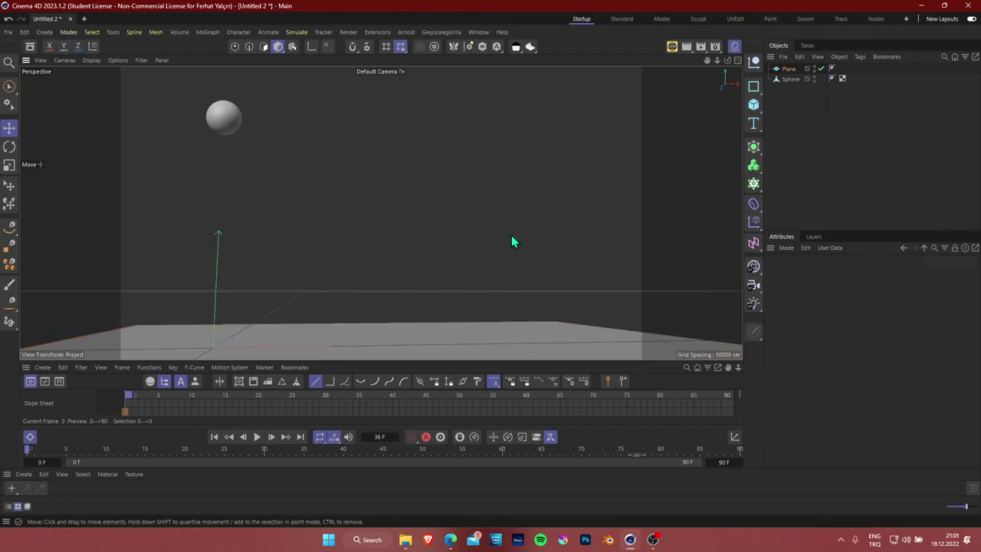
# Step: Render a preview of the floor, then play the animation from the start twice
pyautogui.click(686, 44)
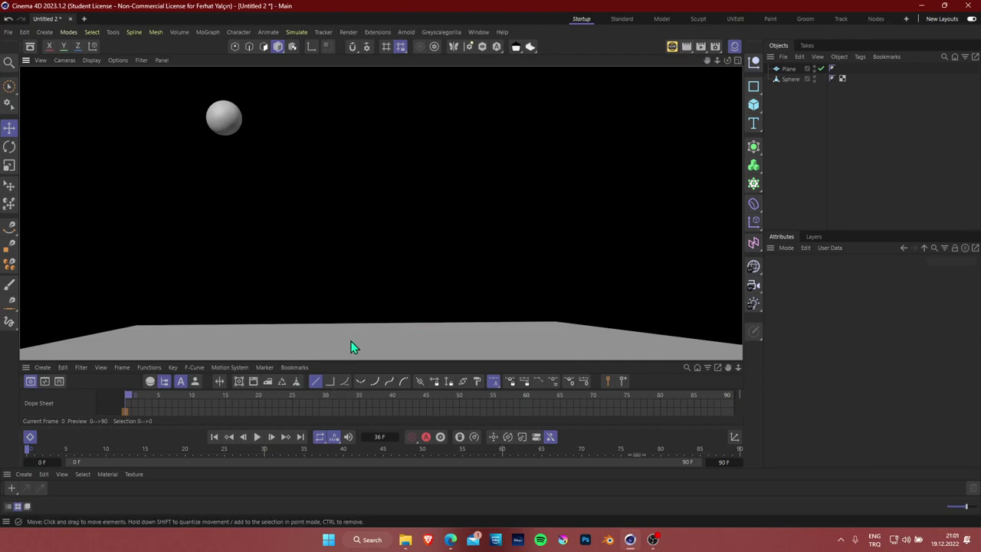
pyautogui.click(254, 441)
pyautogui.click(254, 440)
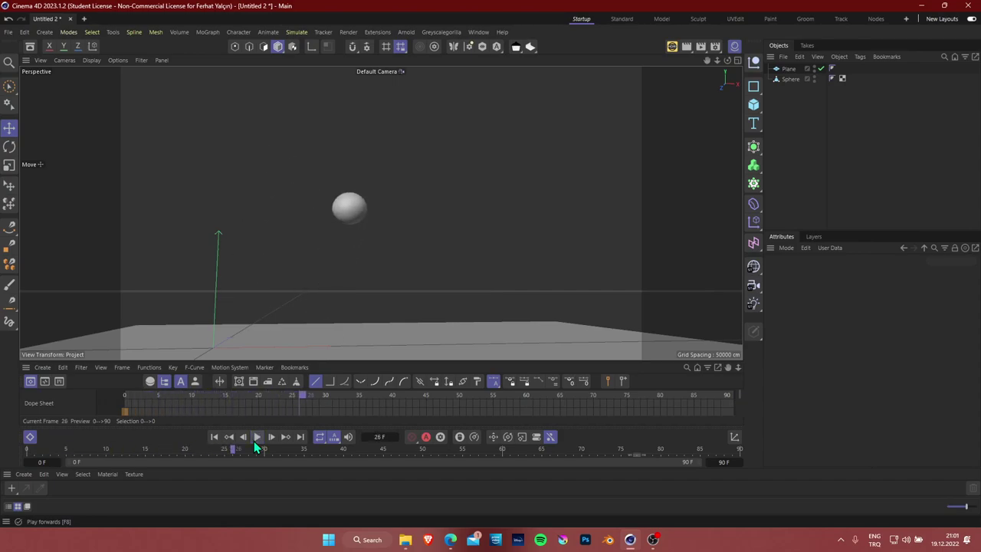
pyautogui.click(214, 439)
pyautogui.click(259, 437)
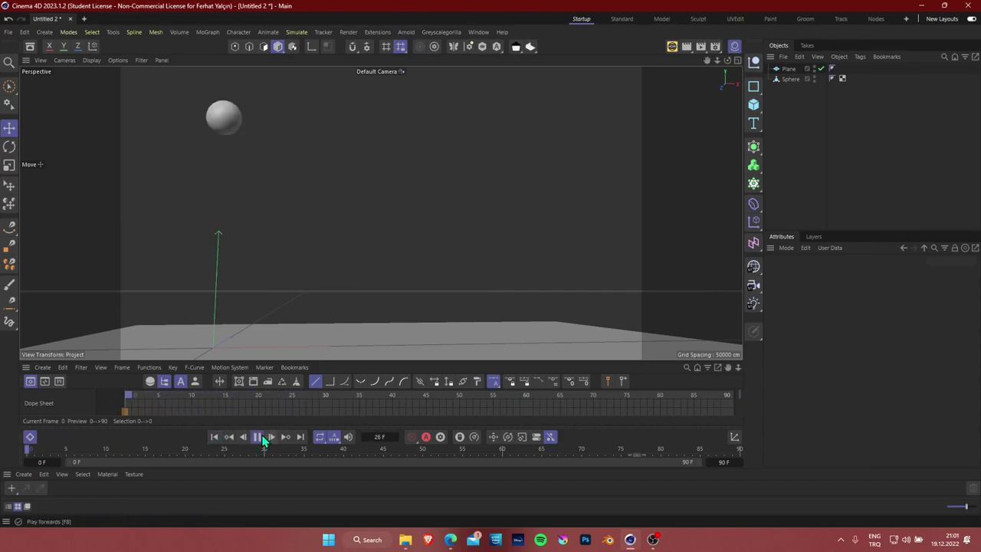
pyautogui.click(260, 436)
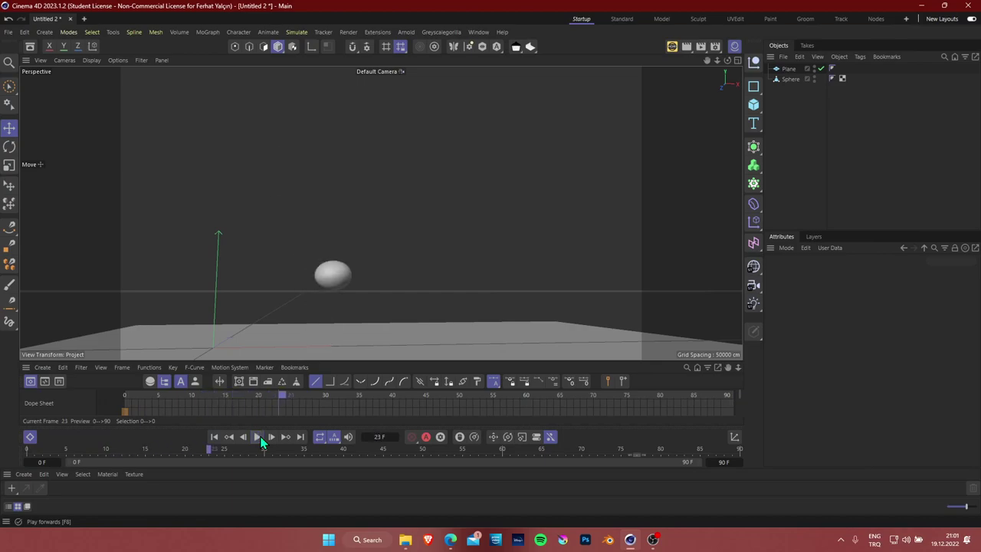
# Step: Step back to frame 7, render that view, then return to frame 0
pyautogui.click(239, 437)
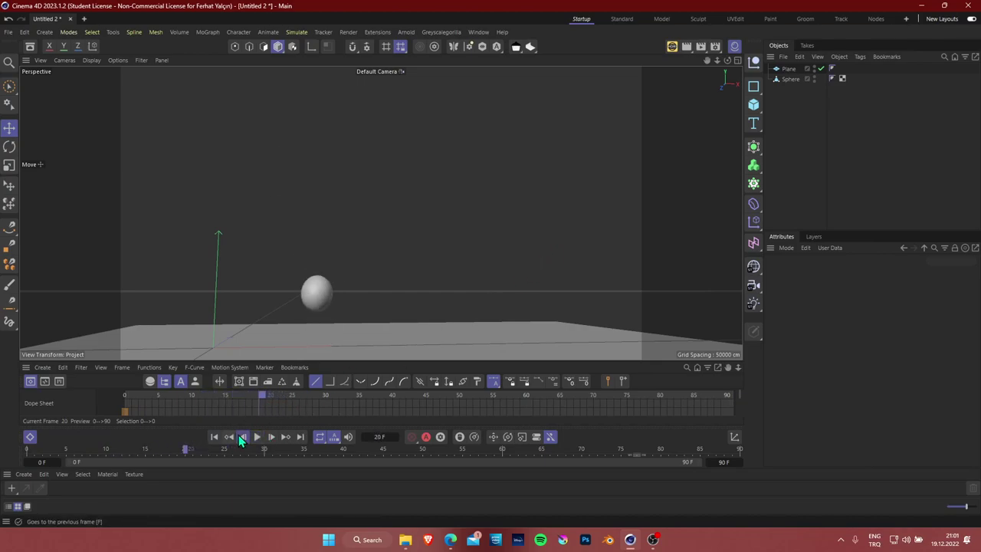
pyautogui.click(239, 436)
pyautogui.click(238, 436)
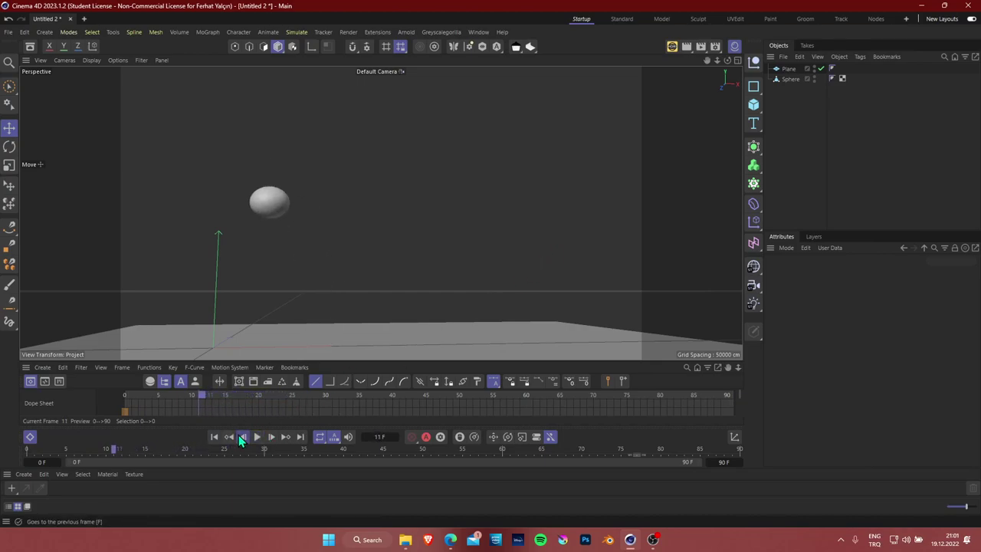
pyautogui.click(238, 436)
pyautogui.click(238, 436)
pyautogui.click(239, 436)
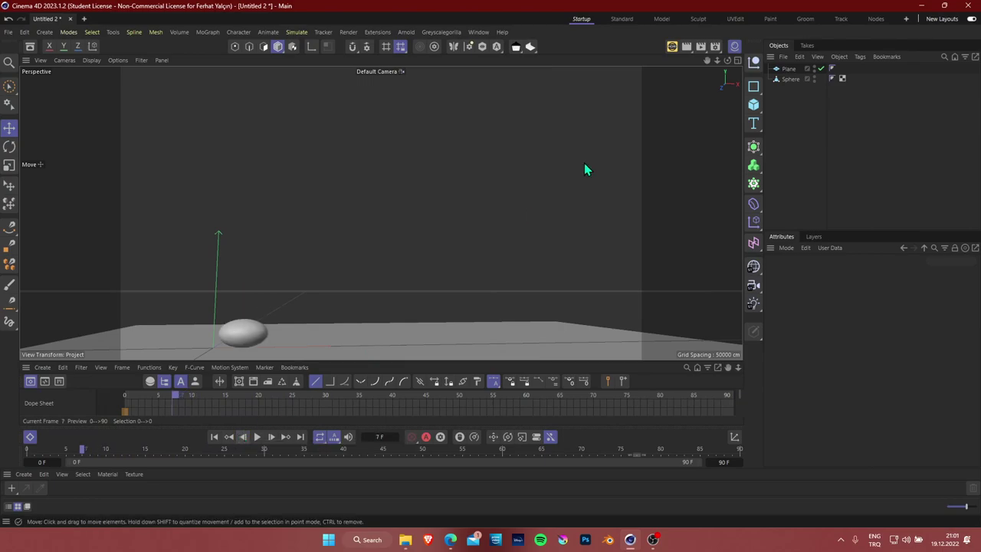
pyautogui.click(686, 46)
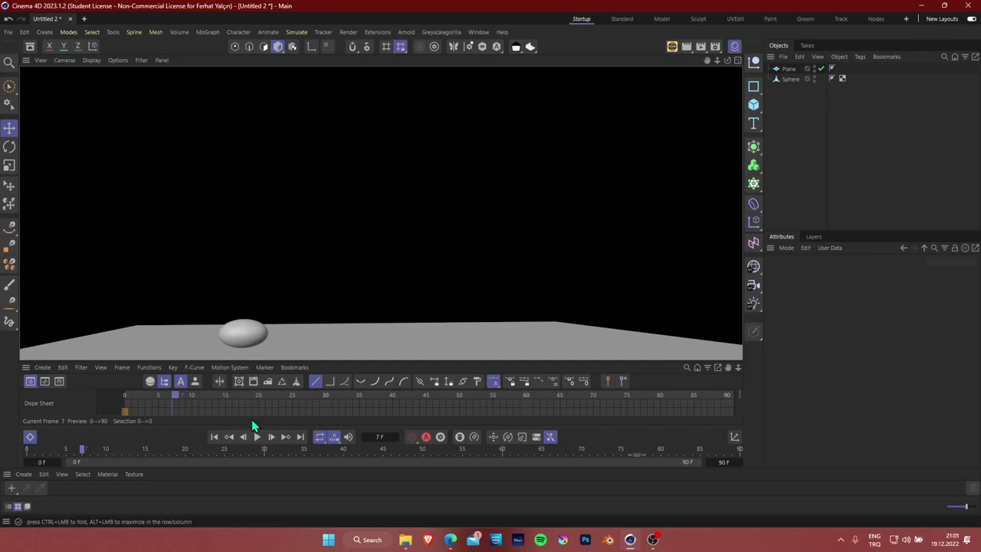
pyautogui.click(214, 437)
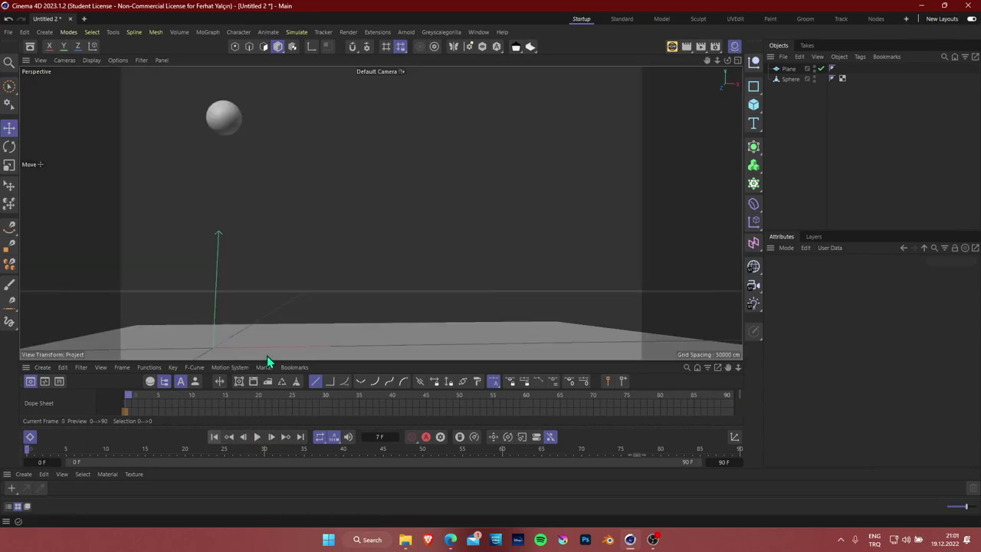
# Step: Orbit across the floor, hide the Dope Sheet, and show the Material Manager with a default Mat material
pyautogui.moveTo(292, 282)
pyautogui.keyDown('alt'); pyautogui.mouseDown()
pyautogui.moveTo(492, 279)
pyautogui.moveTo(412, 289)
pyautogui.moveTo(415, 310)
pyautogui.mouseUp(); pyautogui.keyUp('alt')
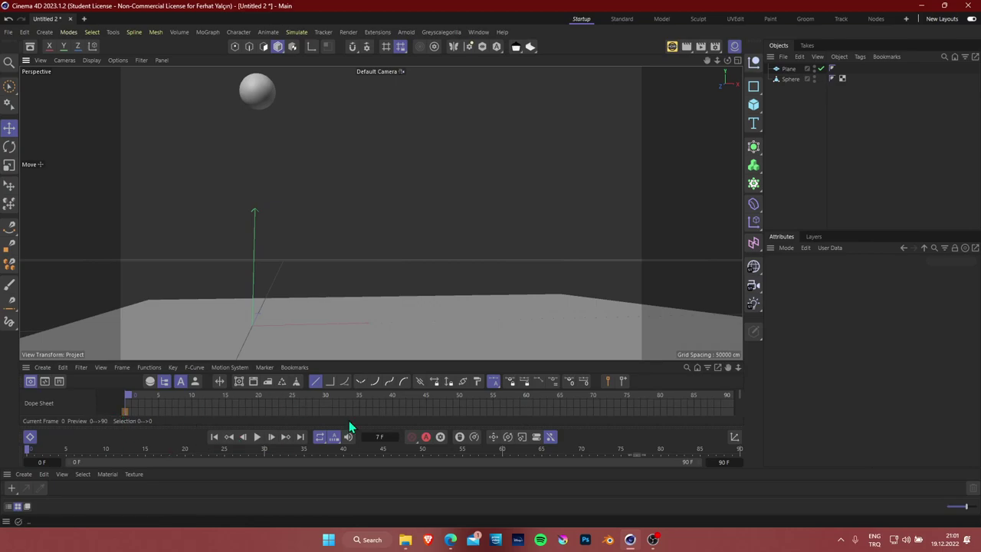
pyautogui.click(31, 437)
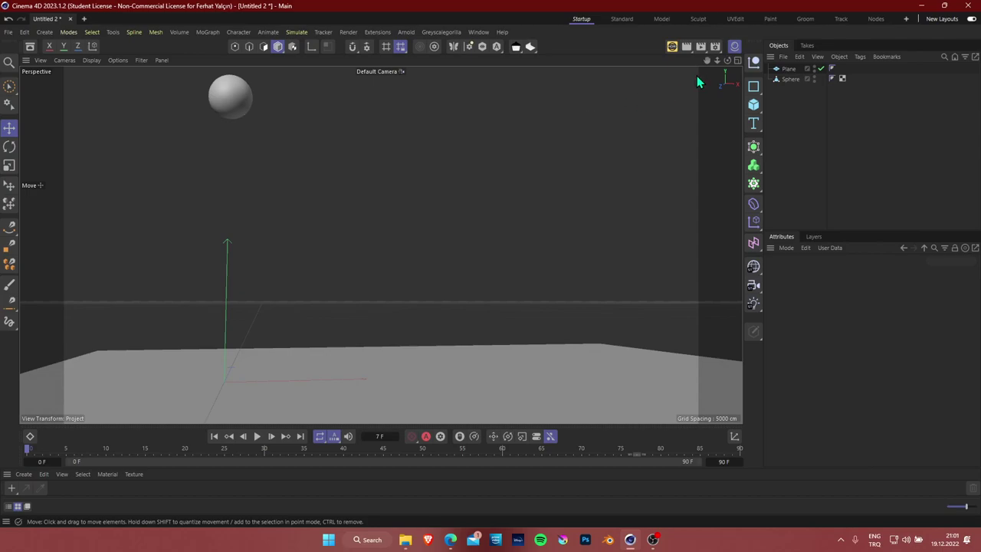
pyautogui.click(735, 47)
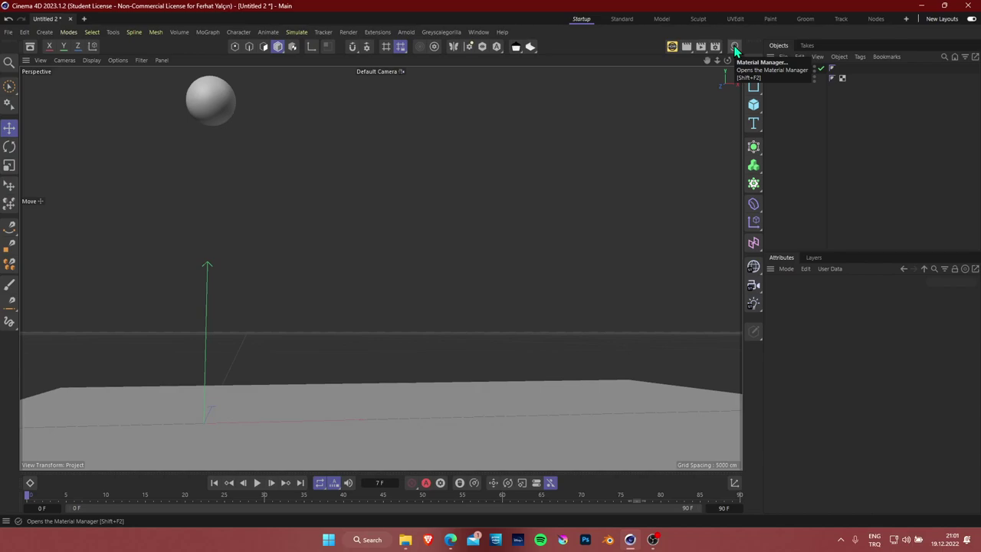
pyautogui.click(735, 48)
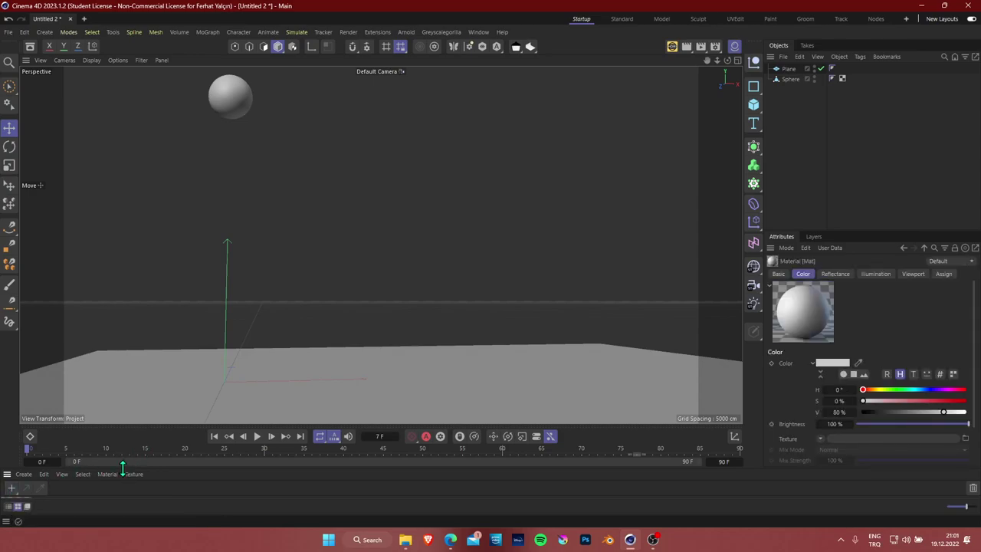
# Step: Enlarge the material area and apply the Mat material to the floor Plane
pyautogui.moveTo(122, 468); pyautogui.dragTo(136, 430)
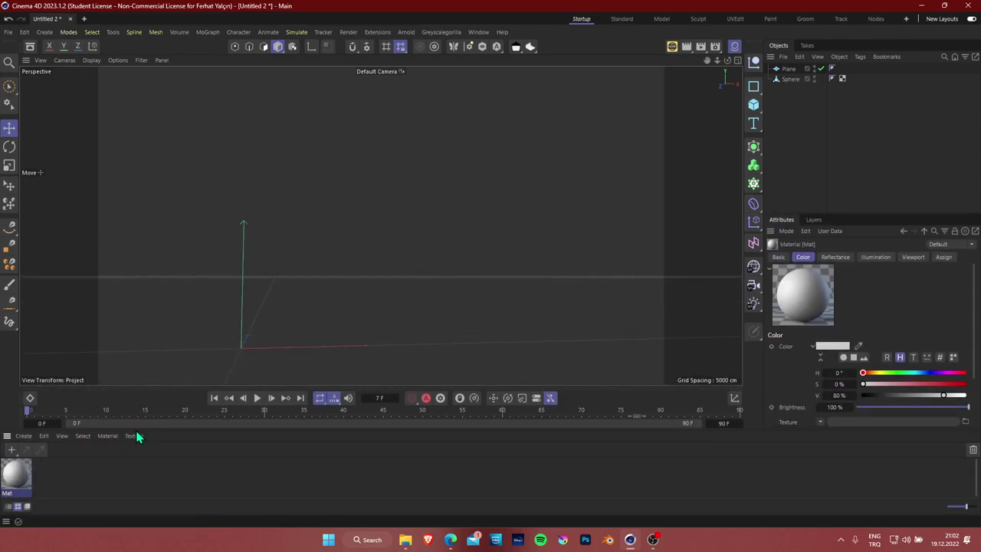
pyautogui.moveTo(16, 482)
pyautogui.mouseDown()
pyautogui.moveTo(825, 103)
pyautogui.moveTo(783, 69)
pyautogui.mouseUp()
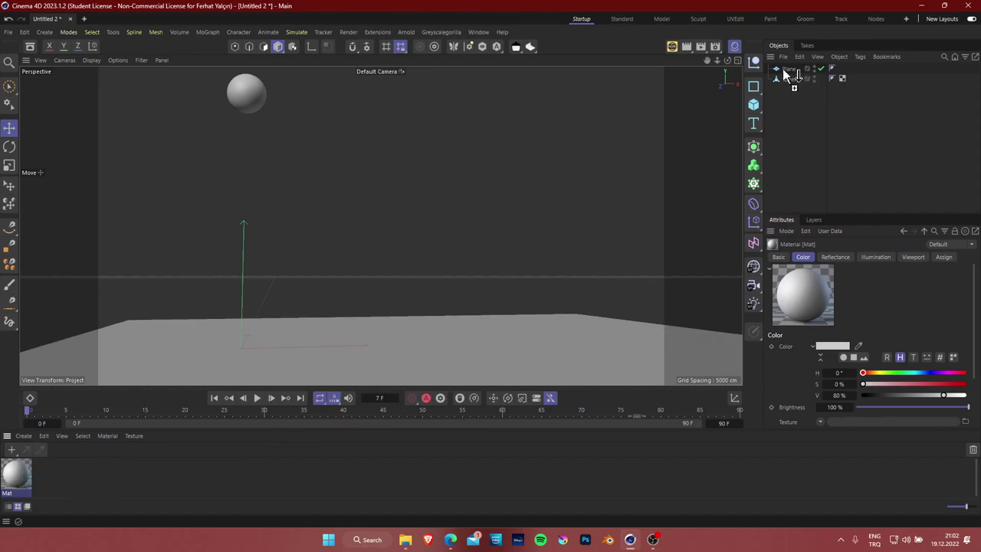
pyautogui.moveTo(236, 353)
pyautogui.mouseDown()
pyautogui.moveTo(9, 481)
pyautogui.moveTo(434, 371)
pyautogui.moveTo(668, 124)
pyautogui.moveTo(789, 71)
pyautogui.mouseUp()
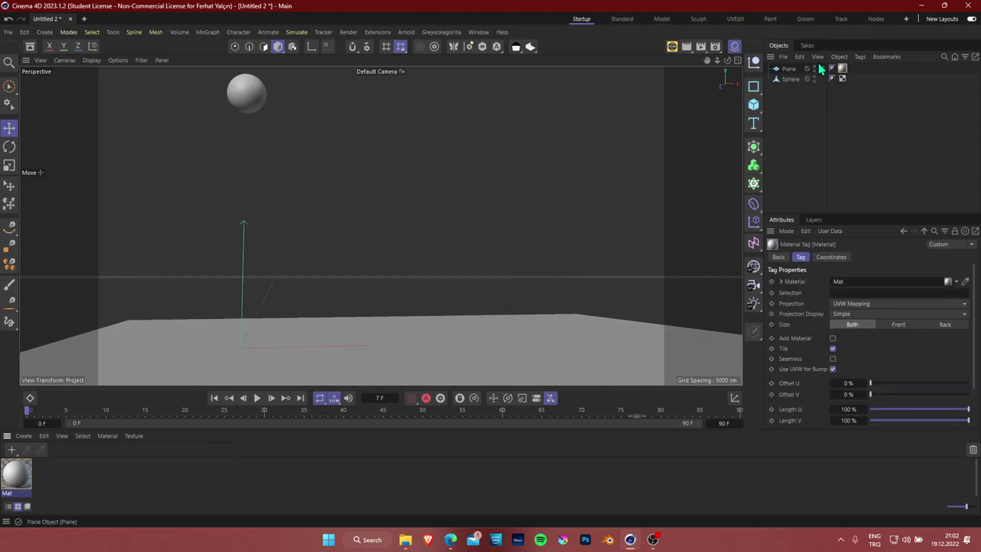
# Step: Rename the material Zemin and open it in the Material Editor
pyautogui.doubleClick(13, 494)
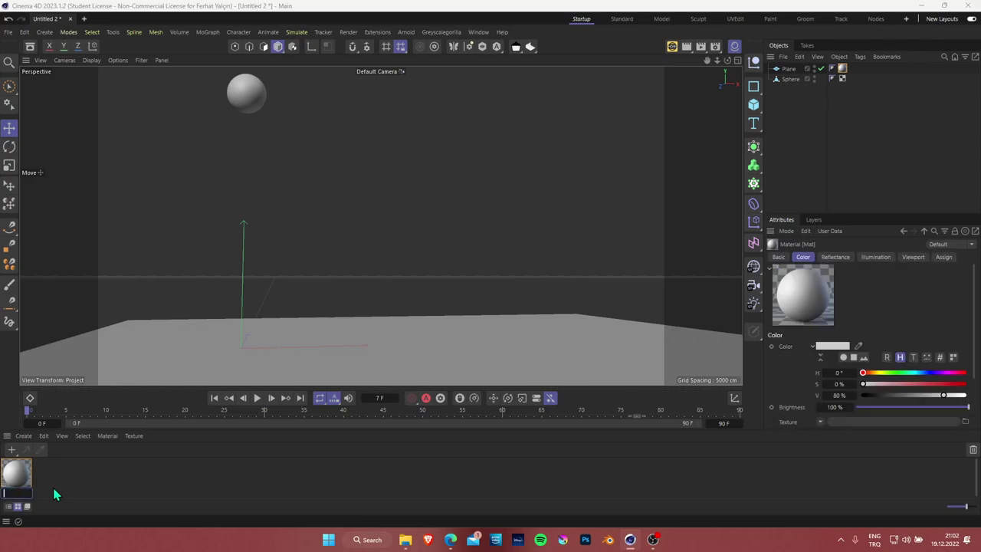
pyautogui.write('Zemin')
pyautogui.press('Return')
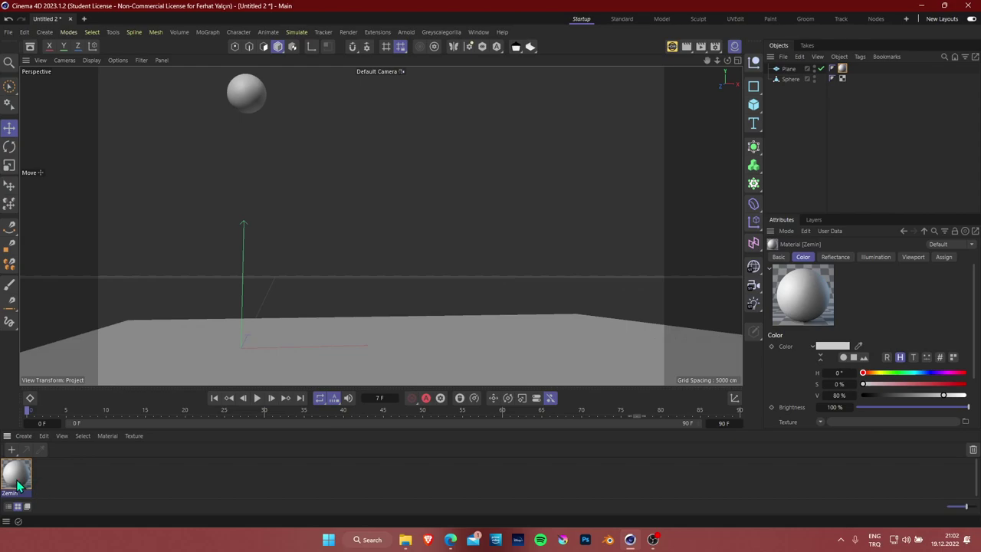
pyautogui.doubleClick(17, 484)
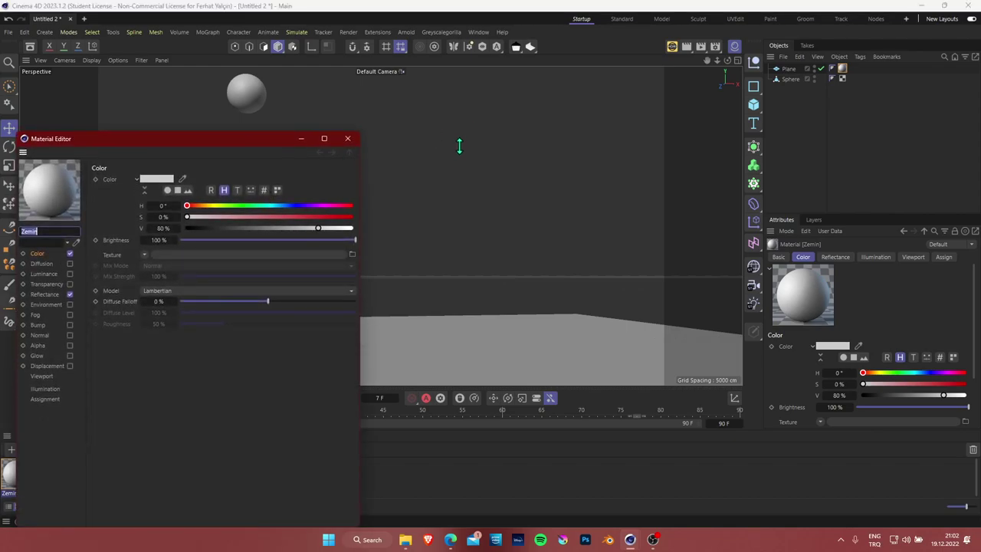
# Step: Set Zemin's colour to a warm off-white (H 48°, S 3%, V 92%) and close the editor
pyautogui.moveTo(264, 161); pyautogui.dragTo(664, 87)
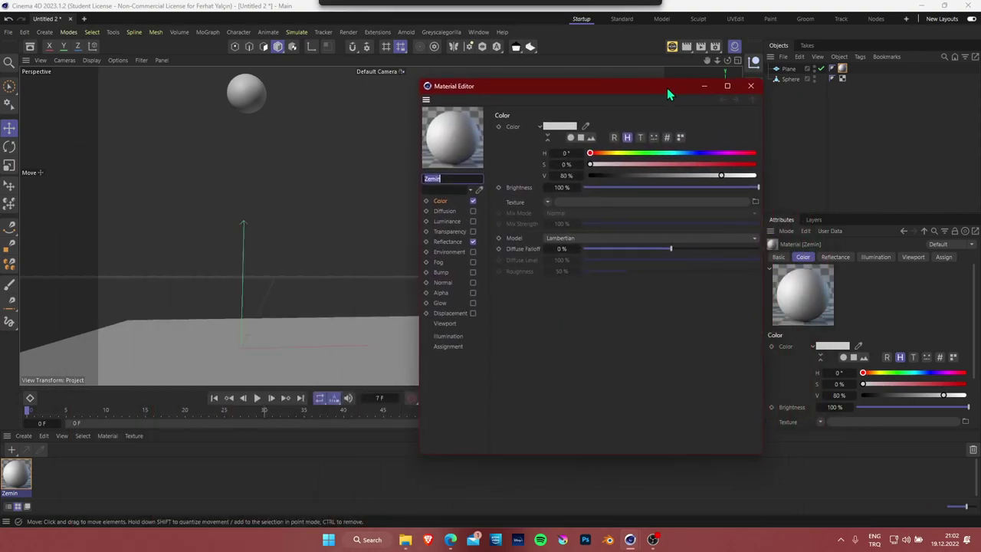
pyautogui.click(443, 203)
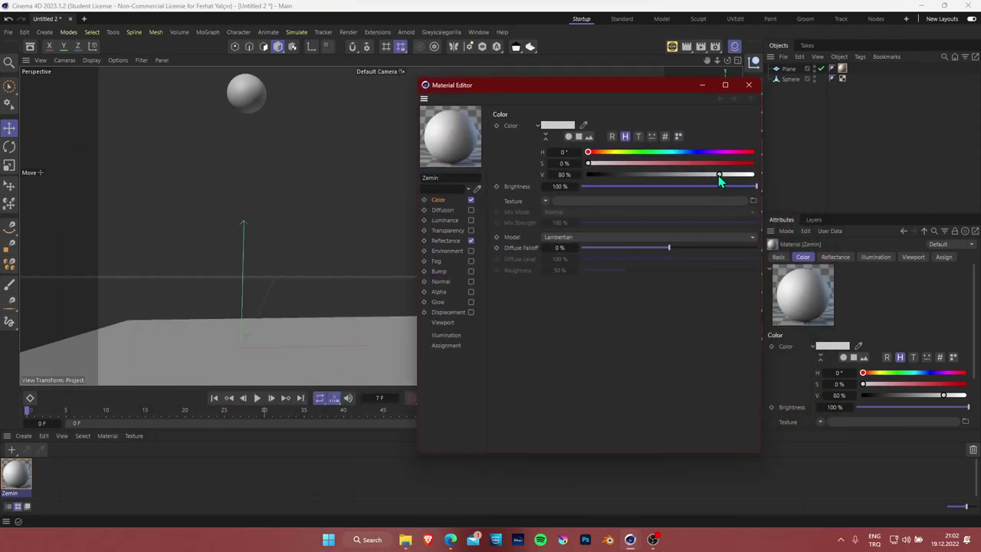
pyautogui.moveTo(718, 176); pyautogui.dragTo(737, 176)
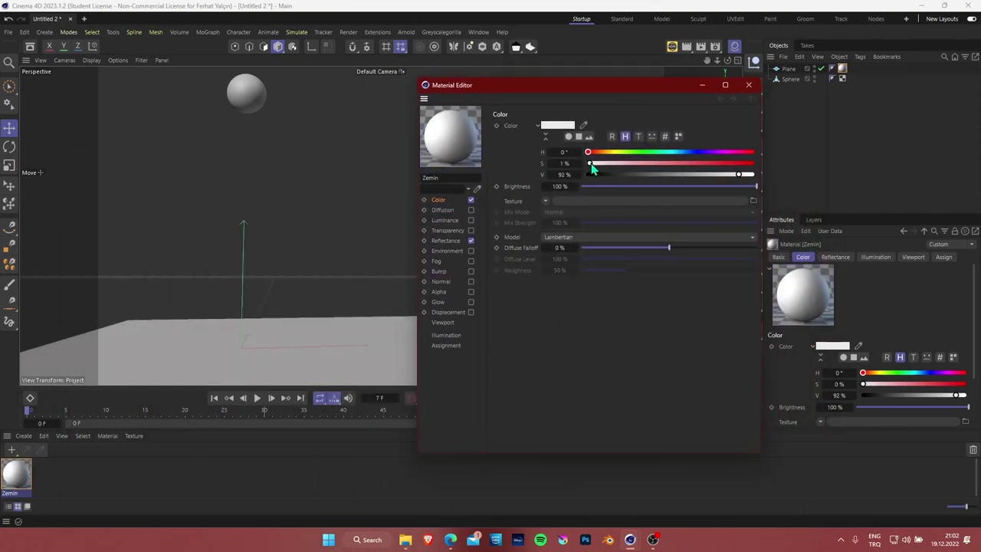
pyautogui.moveTo(591, 153); pyautogui.dragTo(613, 159)
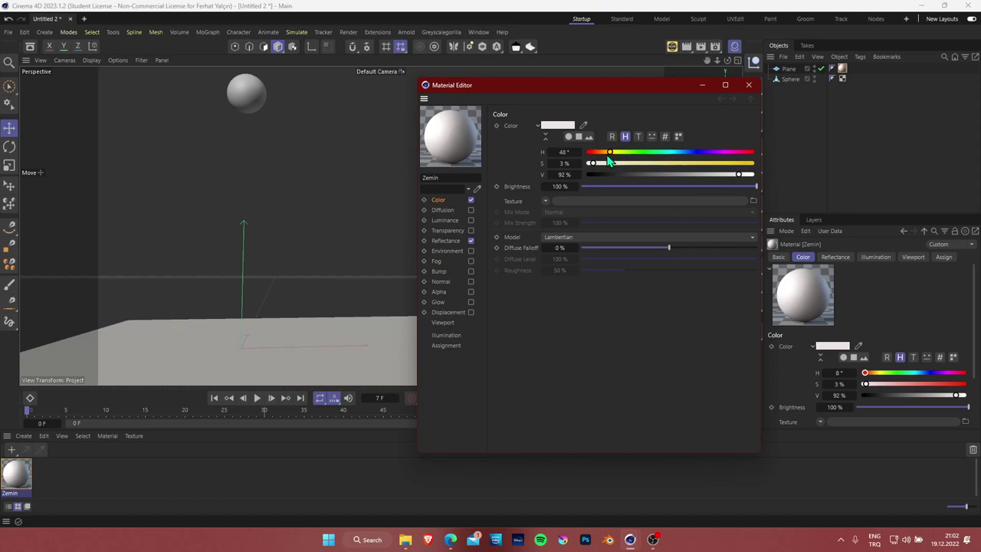
pyautogui.click(749, 85)
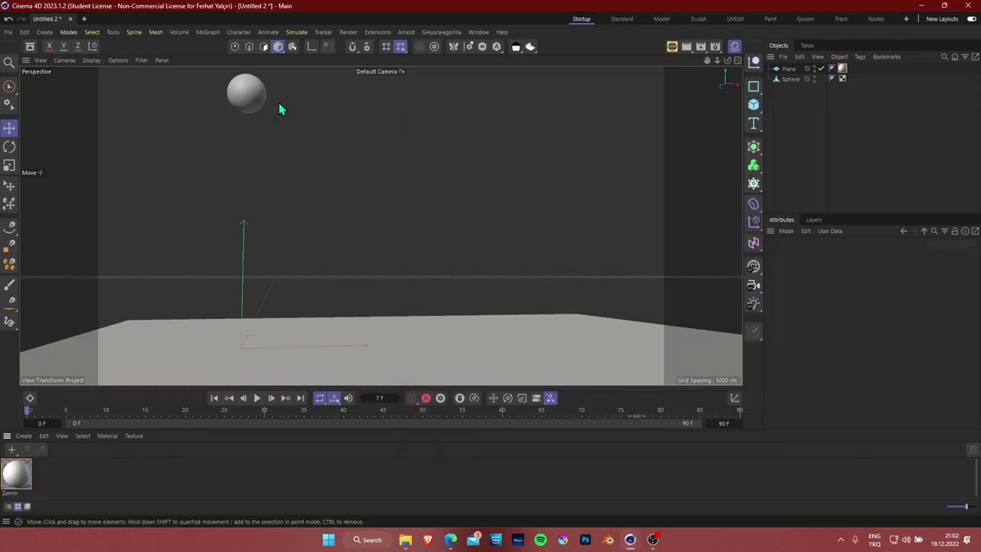
# Step: Add a second material named Top, apply it to the Sphere, and open its editor
pyautogui.click(12, 453)
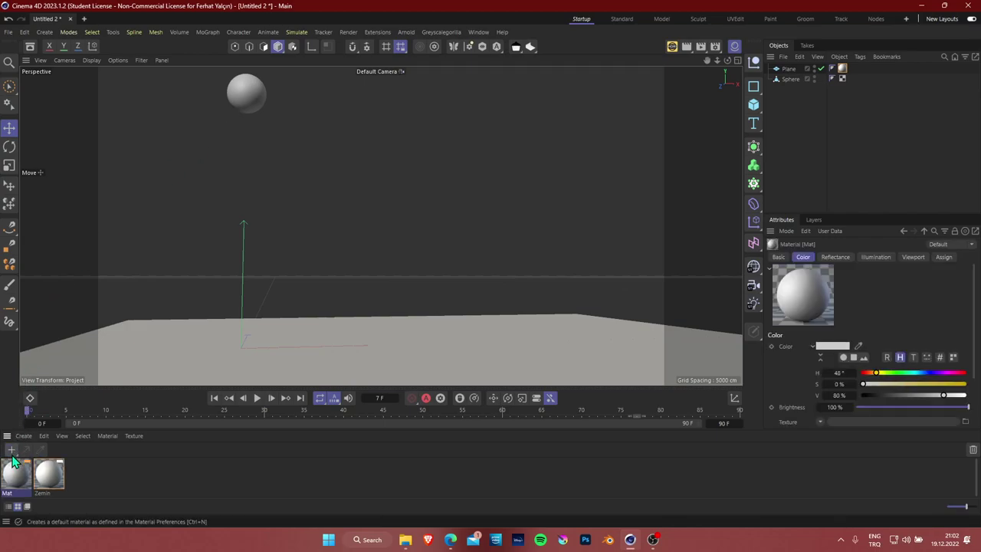
pyautogui.doubleClick(9, 493)
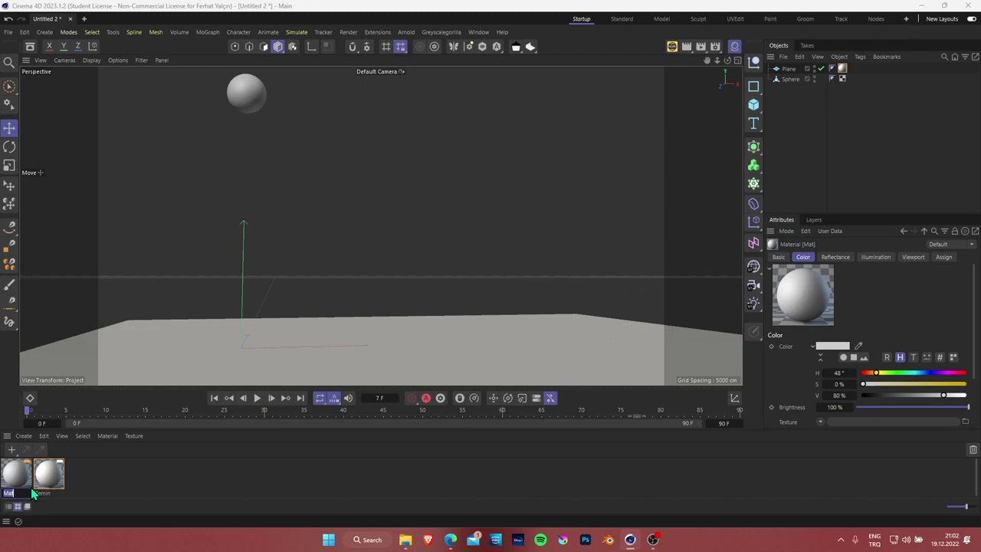
pyautogui.write('Top')
pyautogui.press('Return')
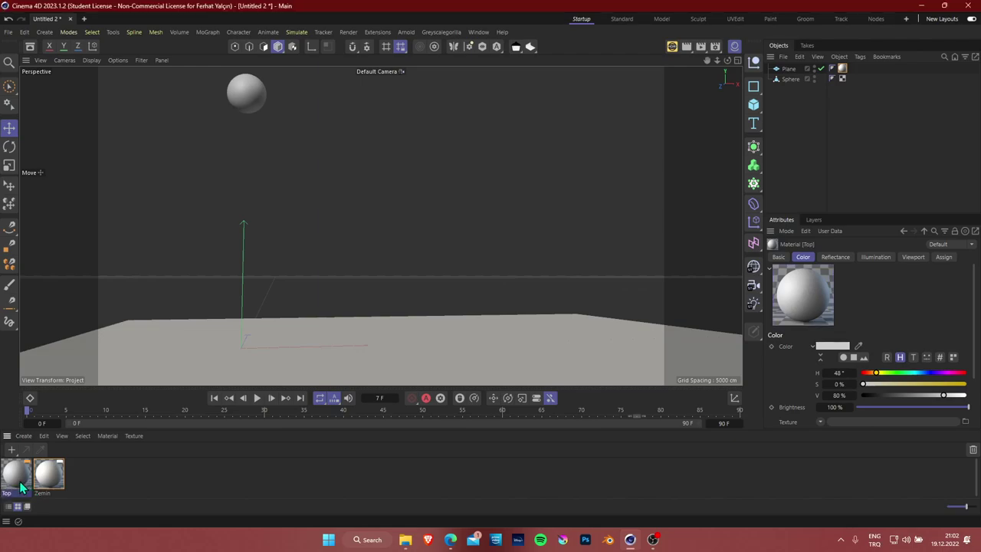
pyautogui.moveTo(23, 477)
pyautogui.mouseDown()
pyautogui.moveTo(729, 102)
pyautogui.moveTo(795, 80)
pyautogui.mouseUp()
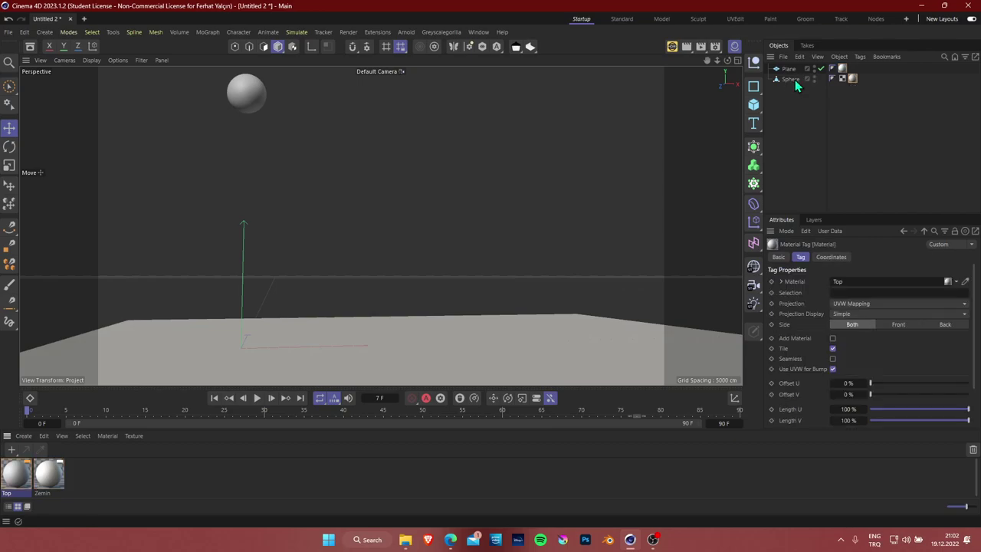
pyautogui.doubleClick(6, 476)
# Step: Colour the Top material blue at H 199°, S 93%, V 82%, then close the editor
pyautogui.moveTo(203, 165); pyautogui.dragTo(645, 117)
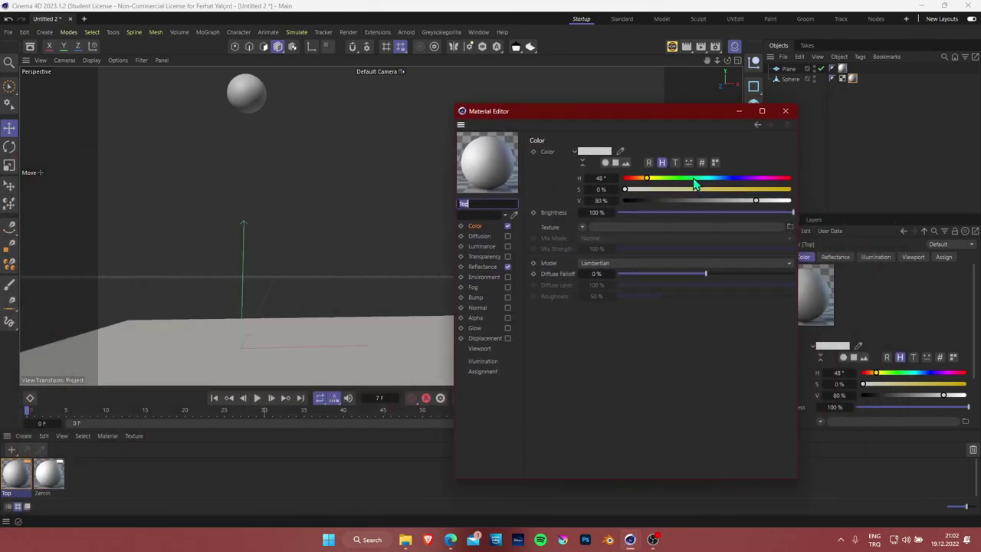
pyautogui.moveTo(696, 184); pyautogui.dragTo(717, 178)
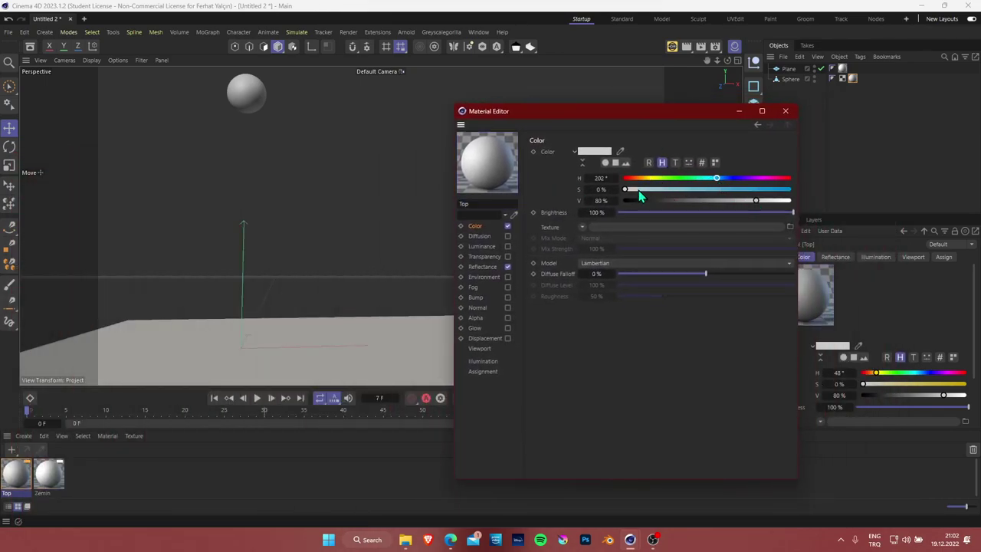
pyautogui.moveTo(625, 190); pyautogui.dragTo(776, 190)
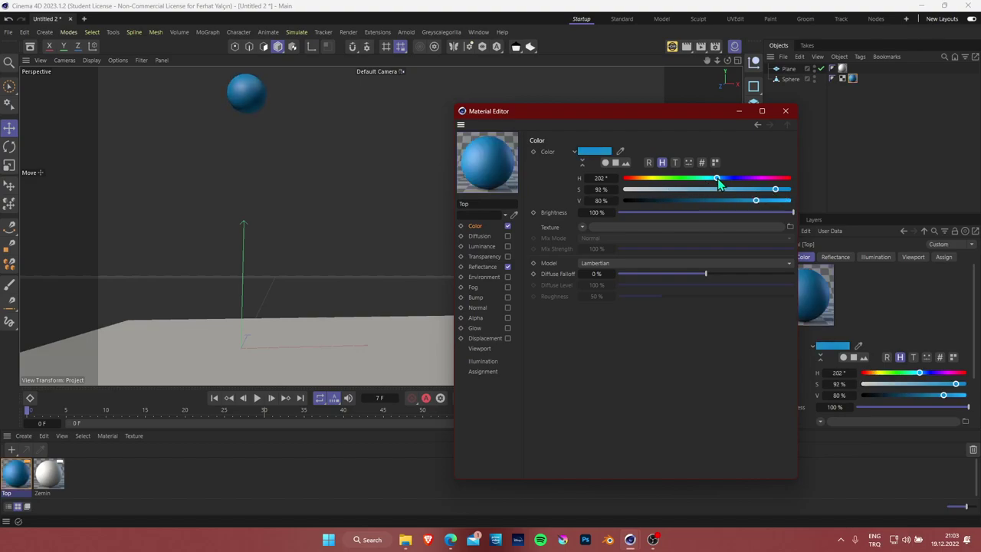
pyautogui.moveTo(717, 178)
pyautogui.mouseDown()
pyautogui.moveTo(759, 200)
pyautogui.moveTo(778, 189)
pyautogui.mouseUp()
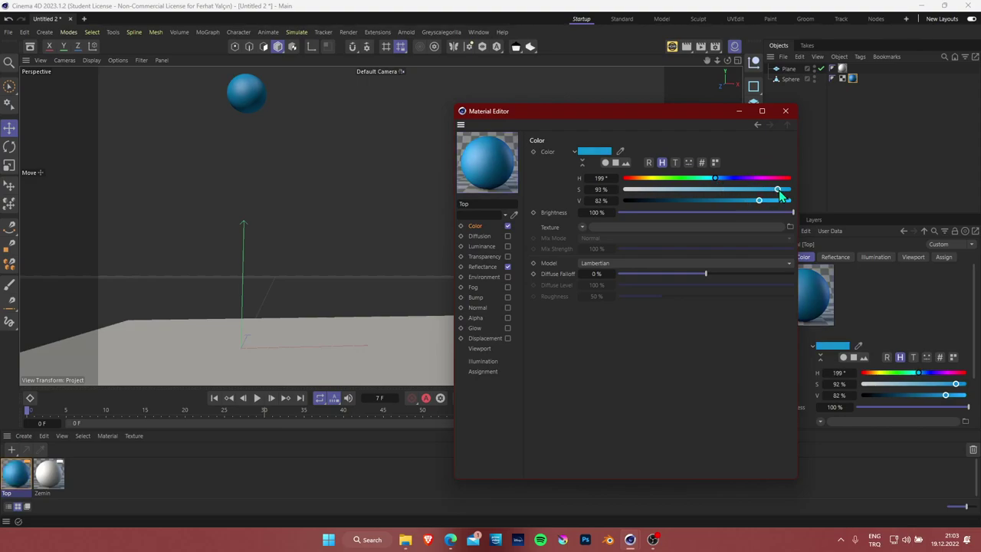
pyautogui.click(786, 112)
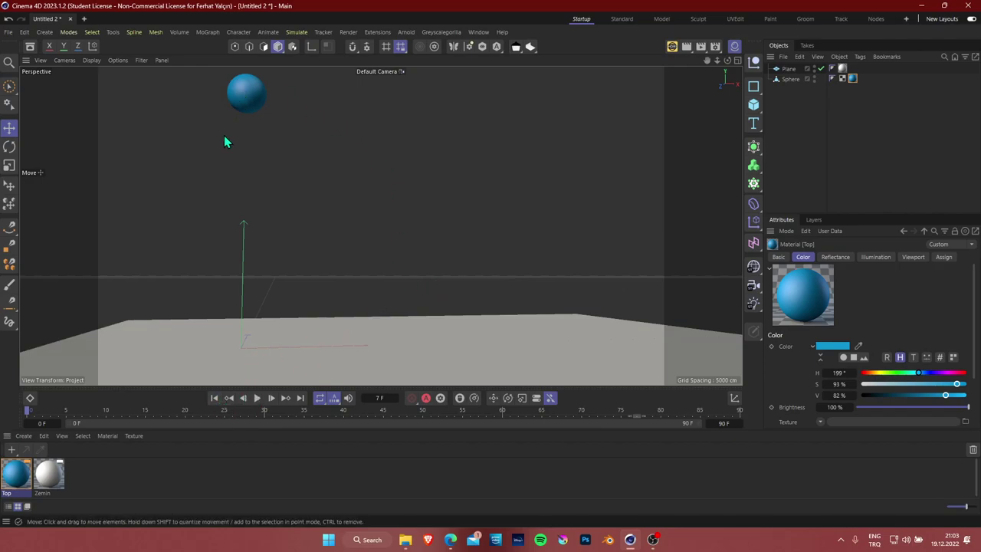
# Step: Open Render Settings on Output (1280 × 720, 30 fps) and browse the resolution presets
pyautogui.click(716, 47)
pyautogui.moveTo(687, 49)
pyautogui.mouseDown()
pyautogui.moveTo(522, 59)
pyautogui.moveTo(552, 53)
pyautogui.mouseUp()
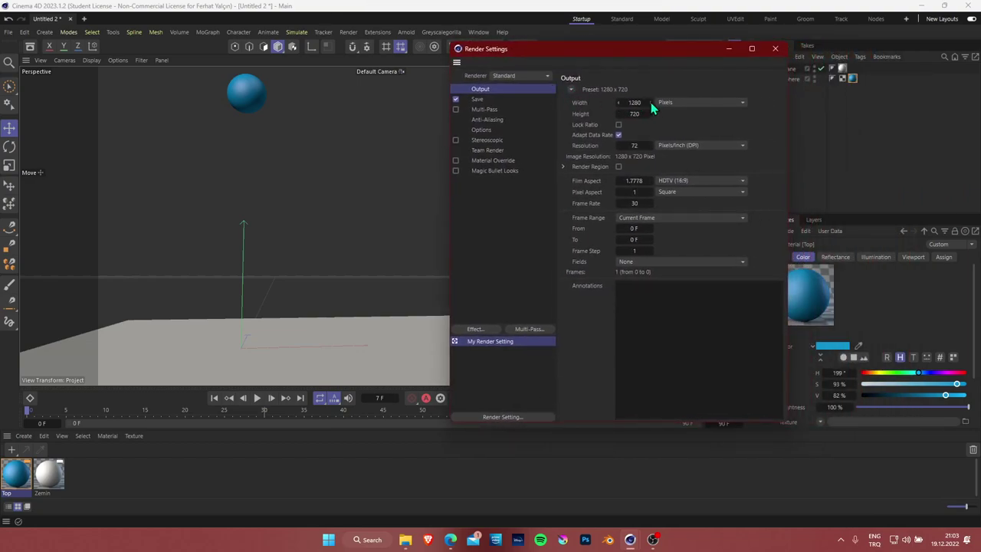
pyautogui.click(571, 90)
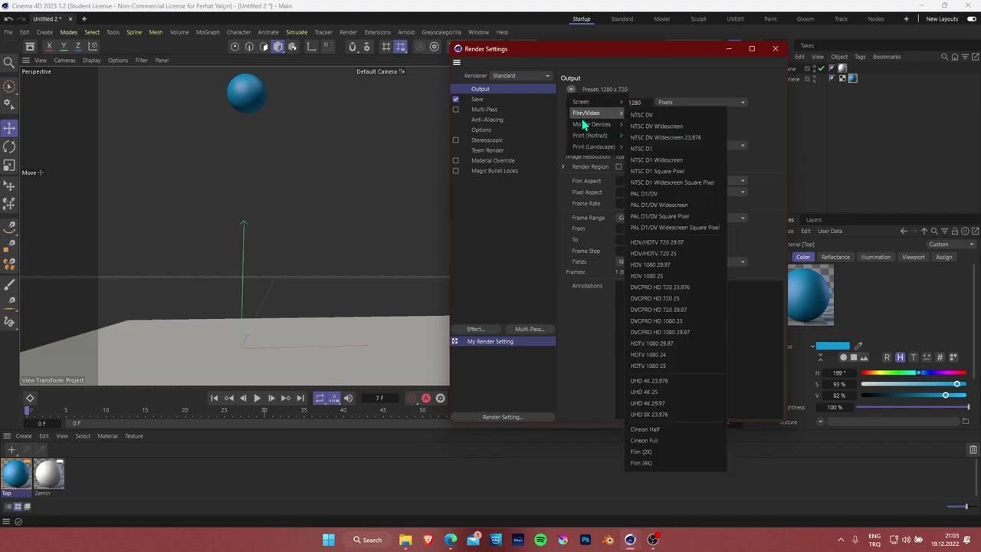
pyautogui.click(572, 90)
pyautogui.click(572, 90)
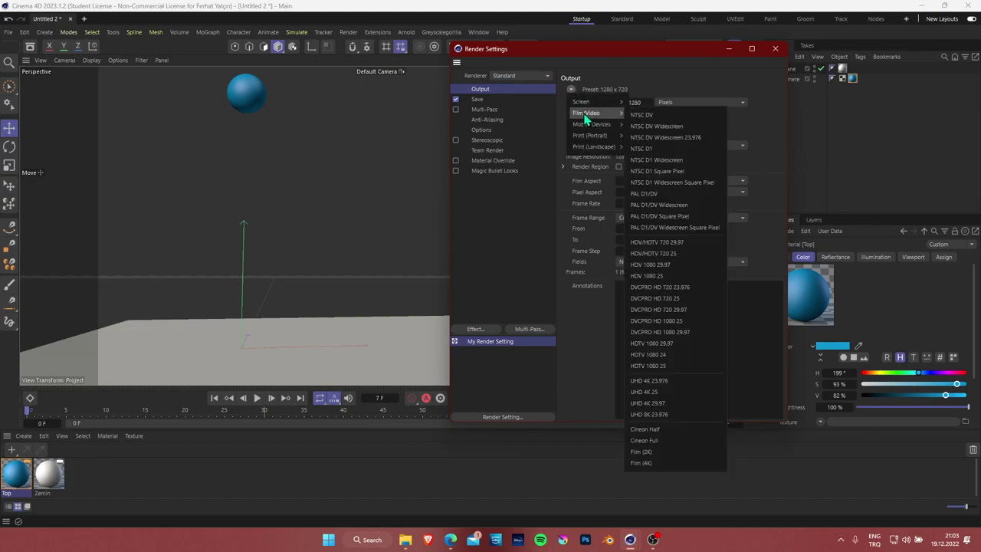
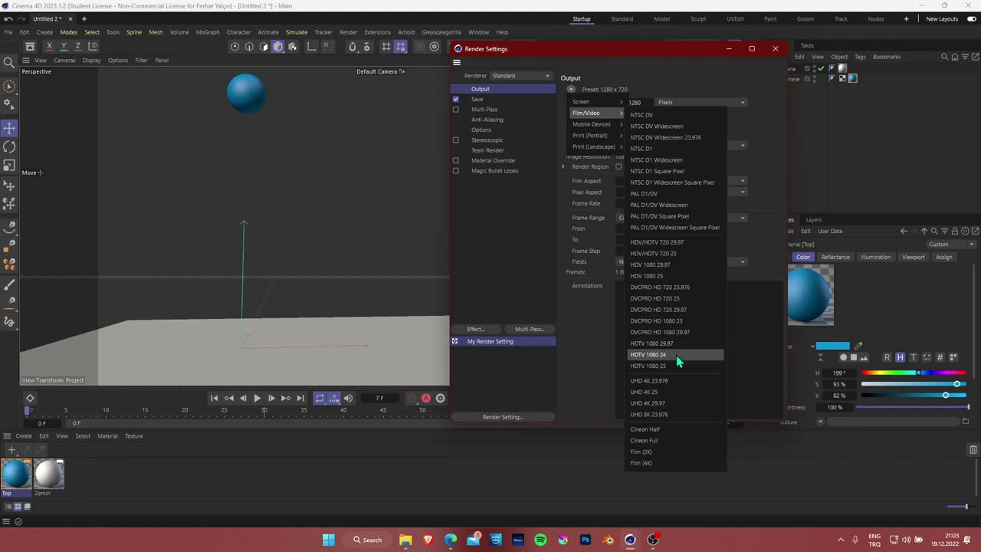
# Step: Set the render output to the HDTV 1080 29.97 preset (1920×1080) and show the Save page
pyautogui.click(676, 355)
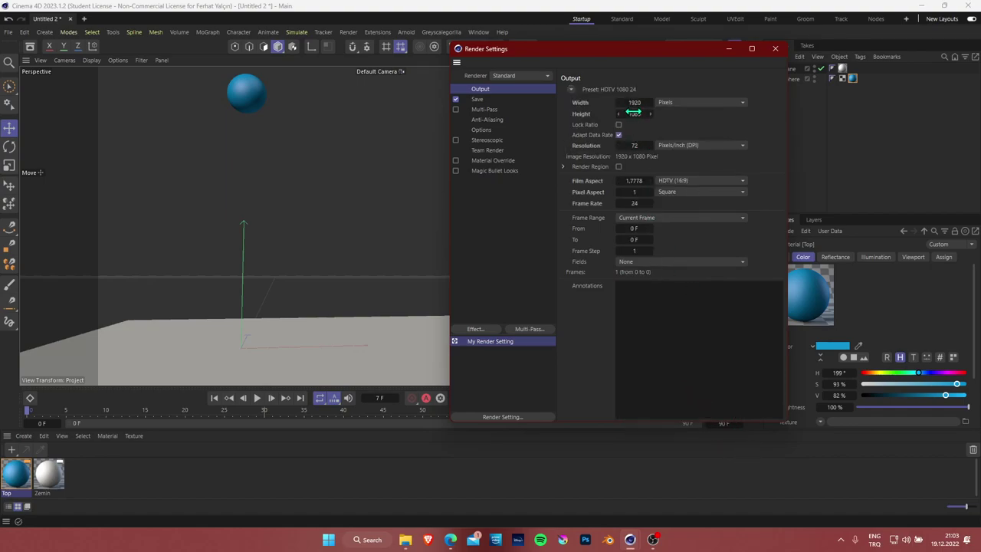
pyautogui.click(570, 90)
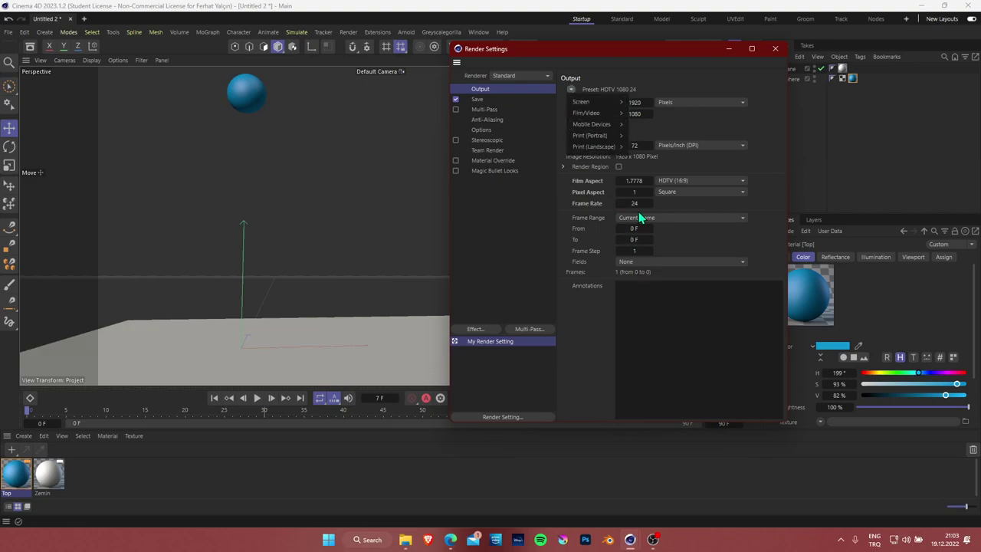
pyautogui.moveTo(587, 112)
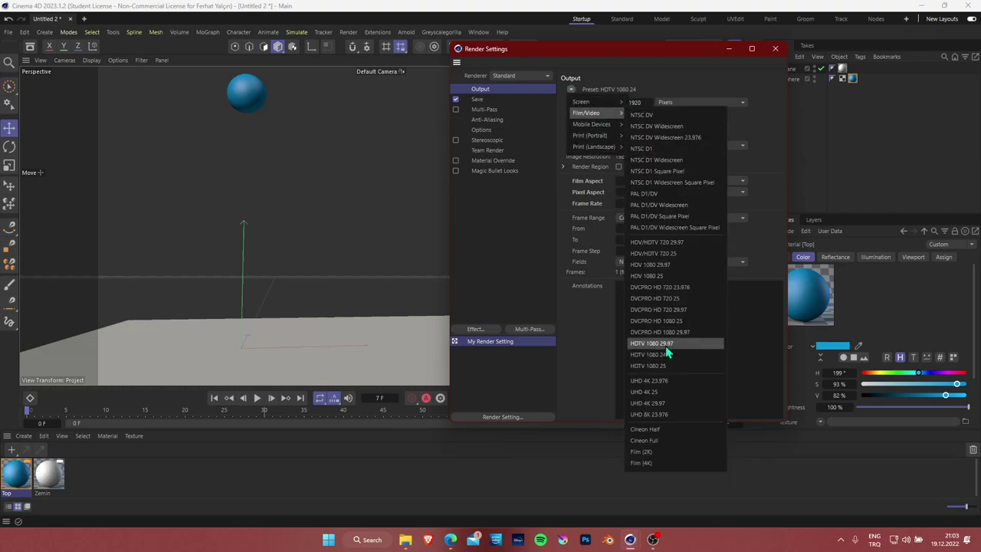
pyautogui.click(669, 345)
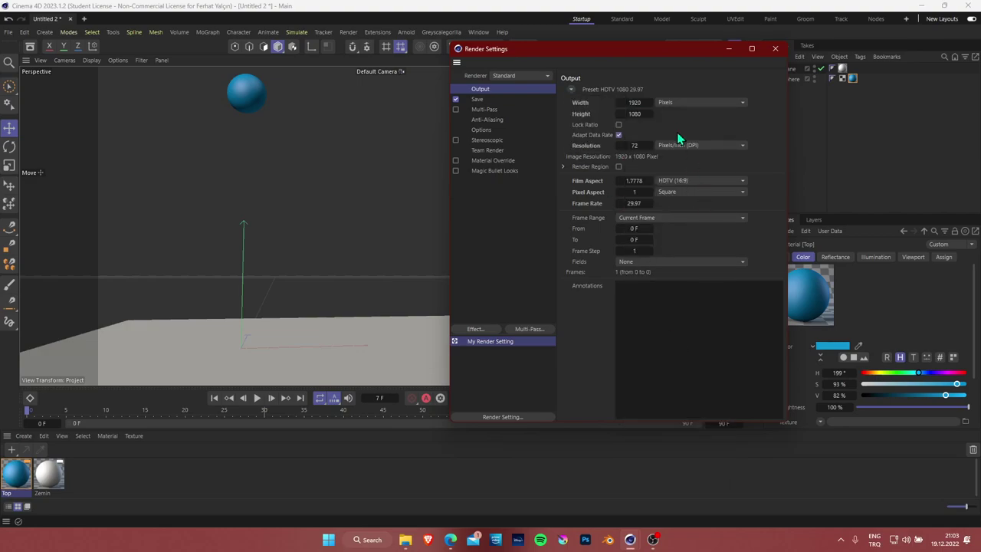
pyautogui.moveTo(636, 51)
pyautogui.mouseDown()
pyautogui.moveTo(518, 43)
pyautogui.moveTo(663, 44)
pyautogui.mouseUp()
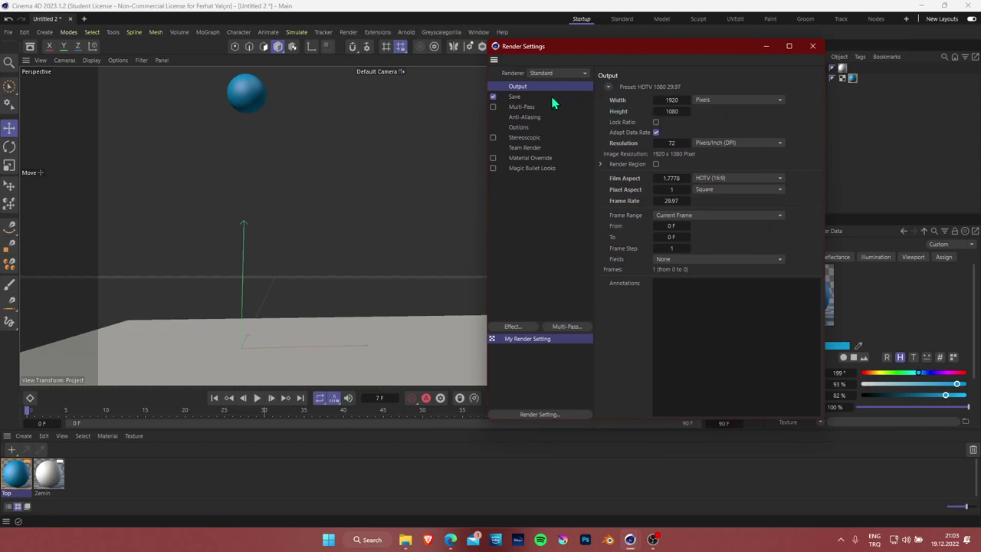
pyautogui.click(524, 97)
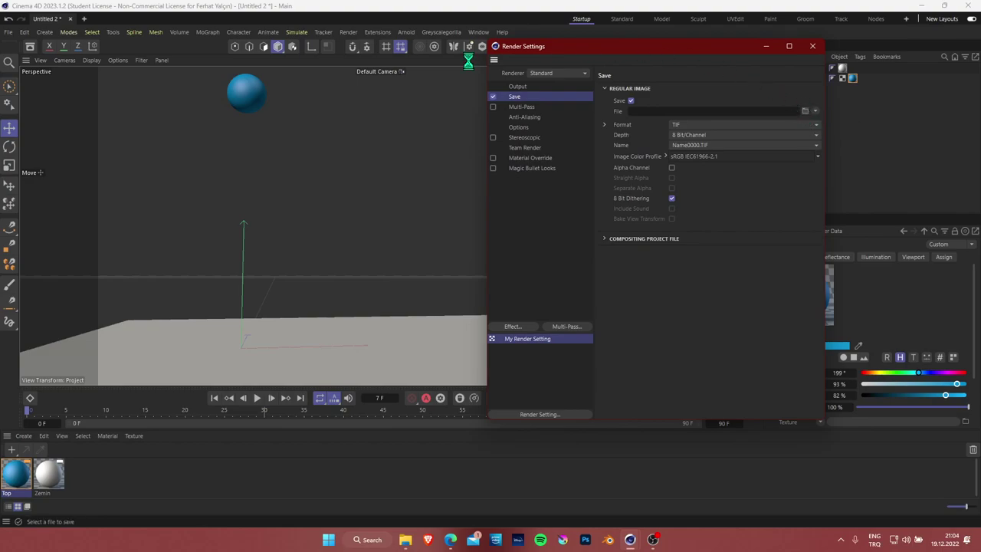
# Step: Save the render to the Desktop as 'Top' in MP4 format instead of TIF
pyautogui.click(804, 113)
pyautogui.moveTo(620, 64); pyautogui.dragTo(583, 60)
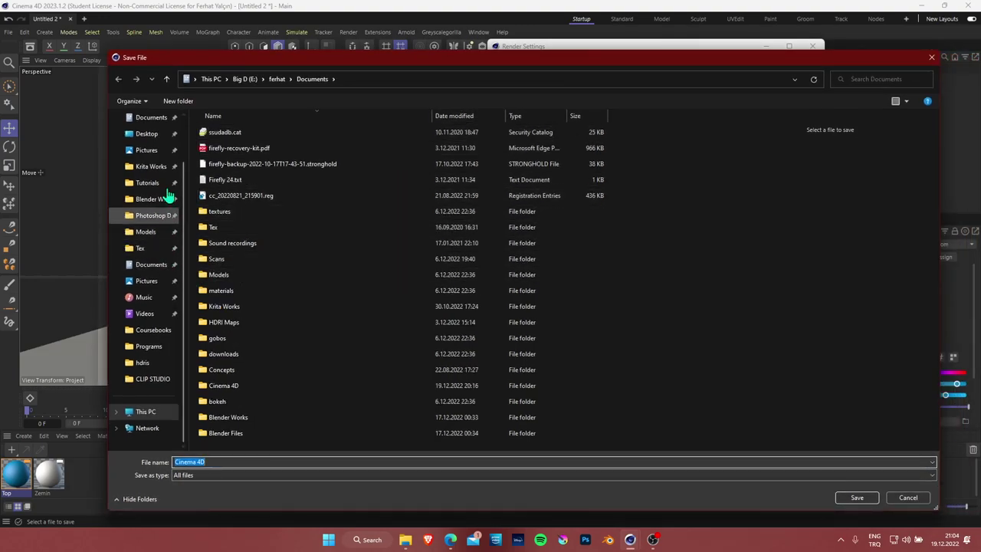
pyautogui.click(146, 135)
pyautogui.click(238, 460)
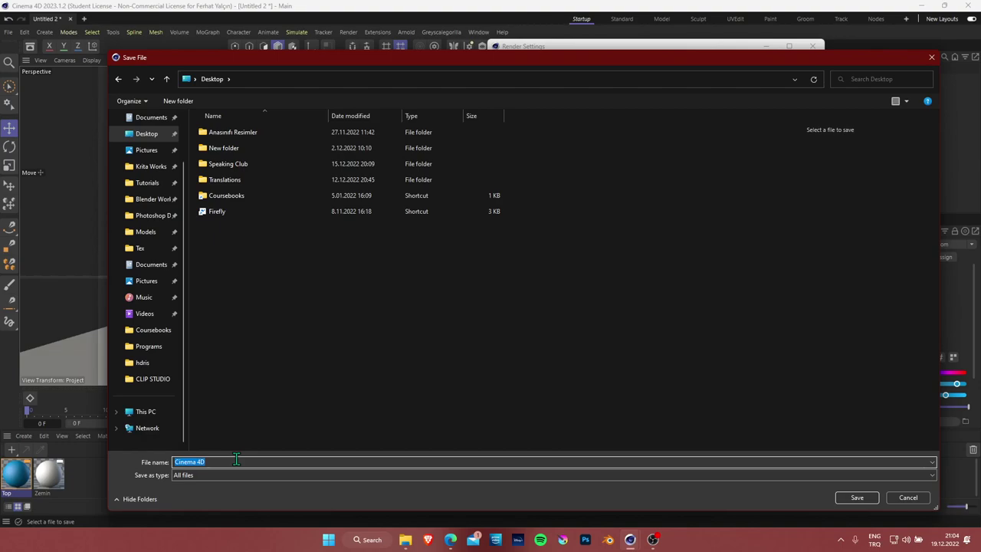
pyautogui.write('Top')
pyautogui.press('Return')
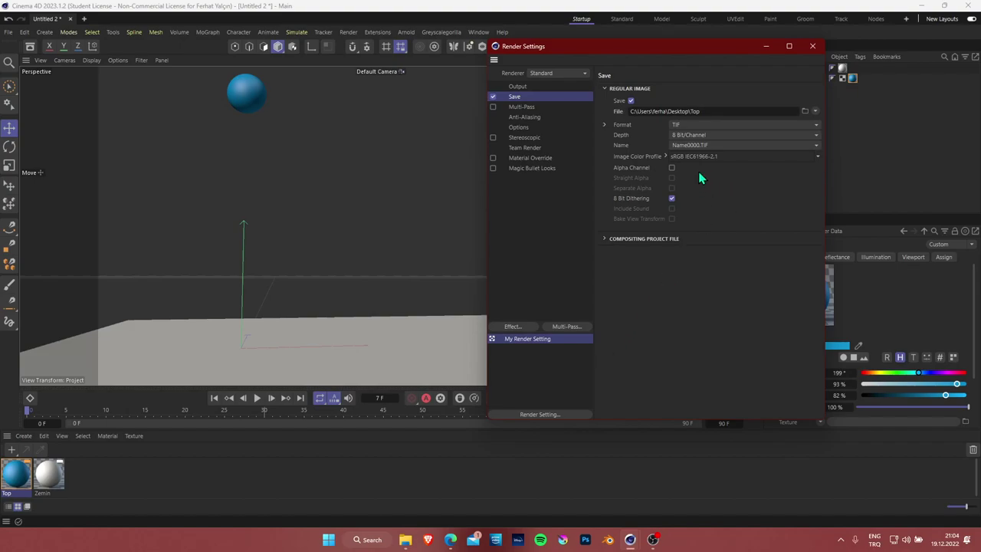
pyautogui.click(702, 126)
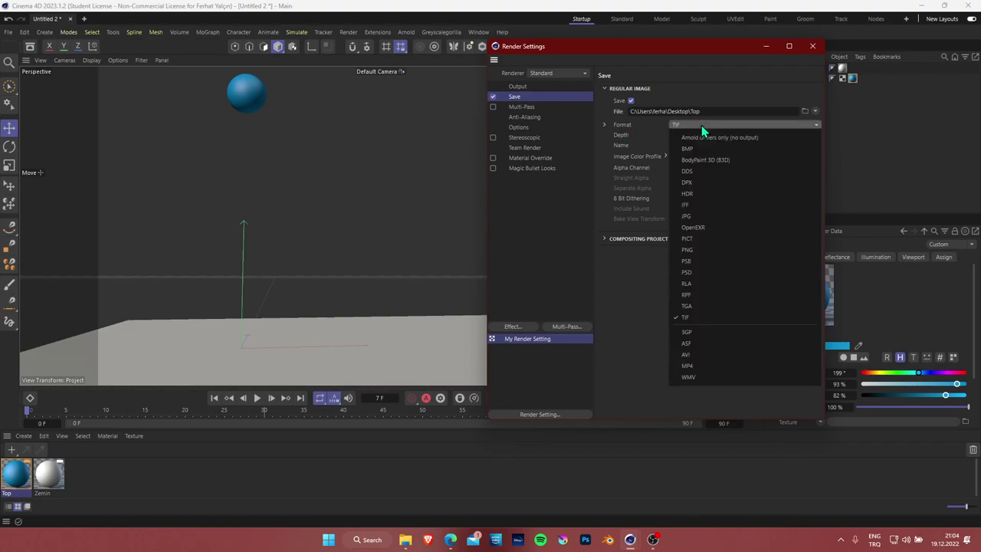
pyautogui.click(696, 365)
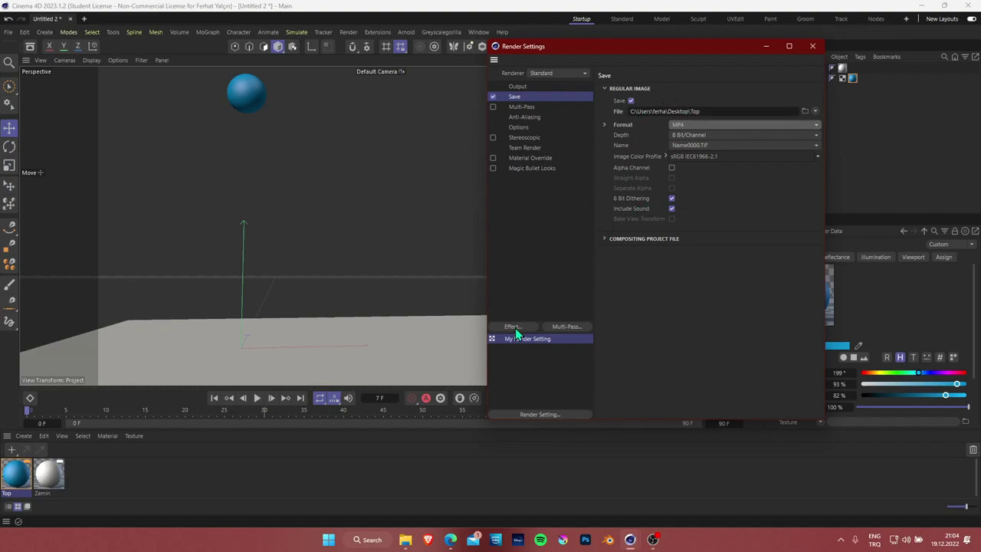
# Step: Add an Ambient Occlusion effect to the render setup and close Render Settings
pyautogui.rightClick(545, 238)
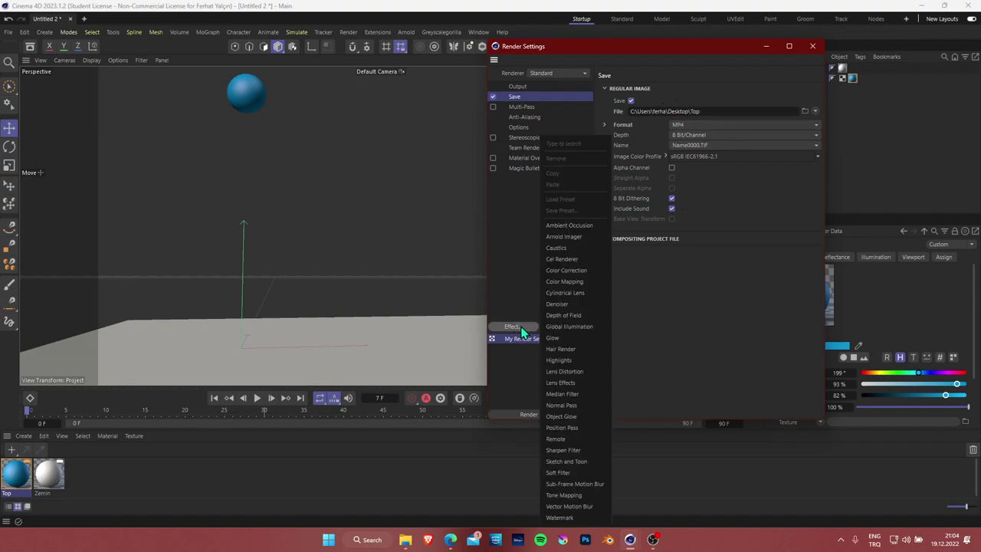
pyautogui.click(589, 231)
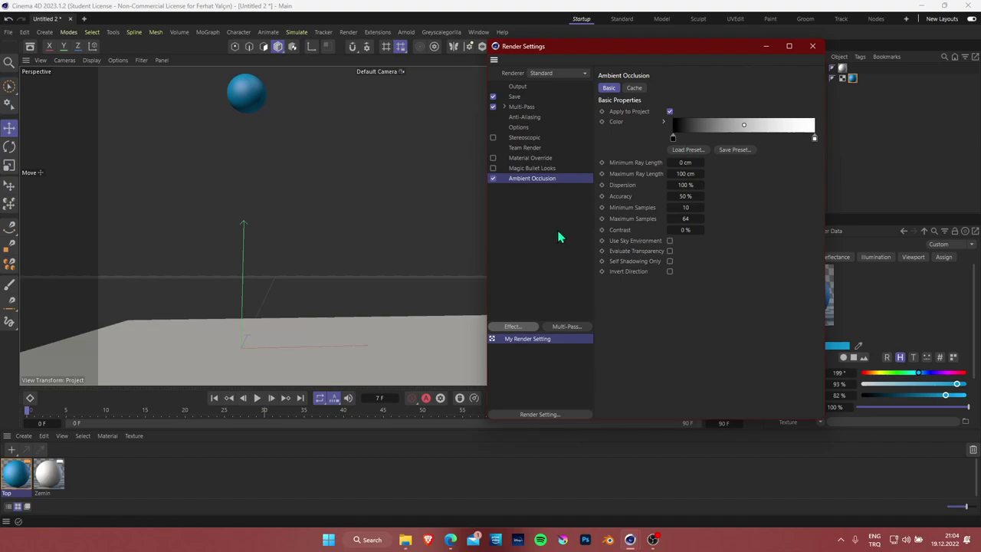
pyautogui.click(813, 46)
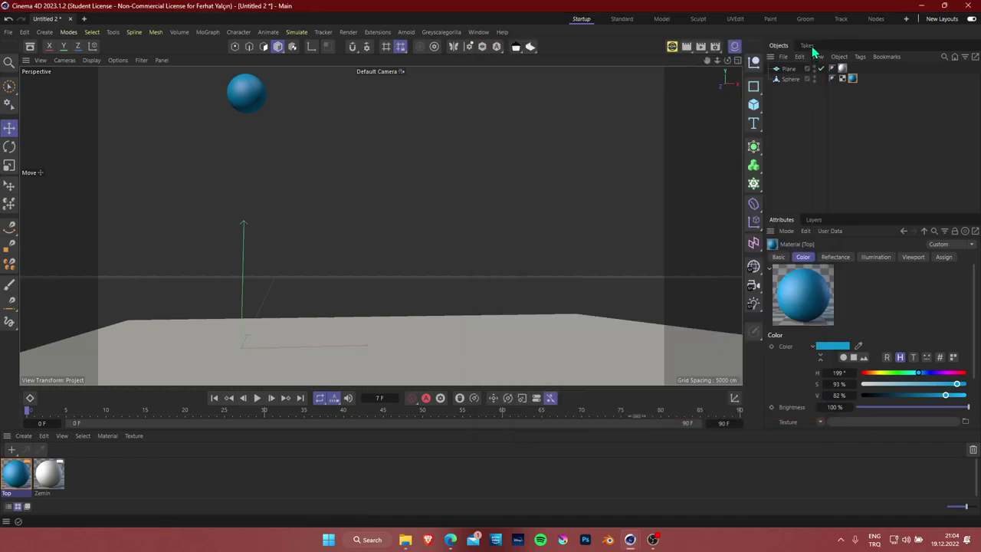
# Step: Save the project, then save it again on the Desktop as Top.c4d
pyautogui.click(11, 33)
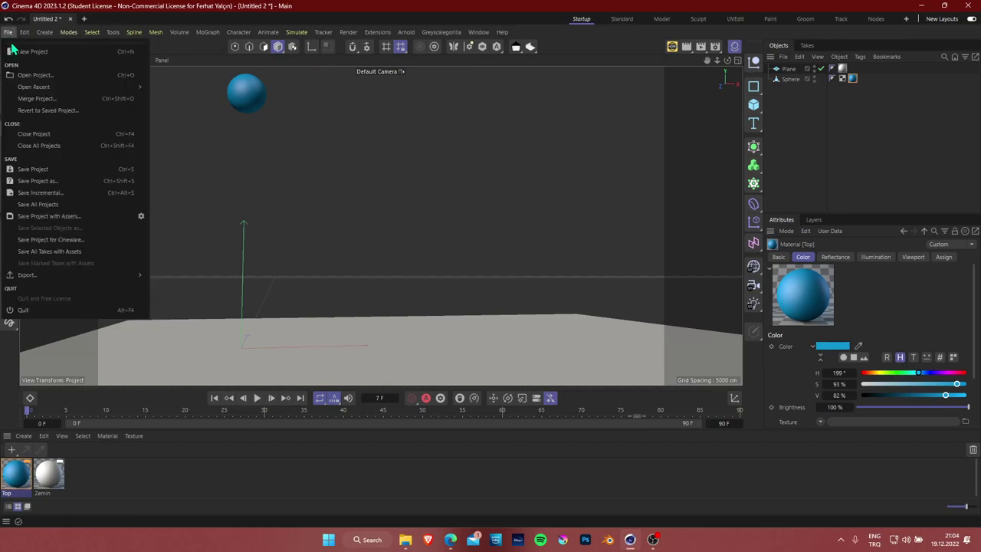
pyautogui.click(44, 168)
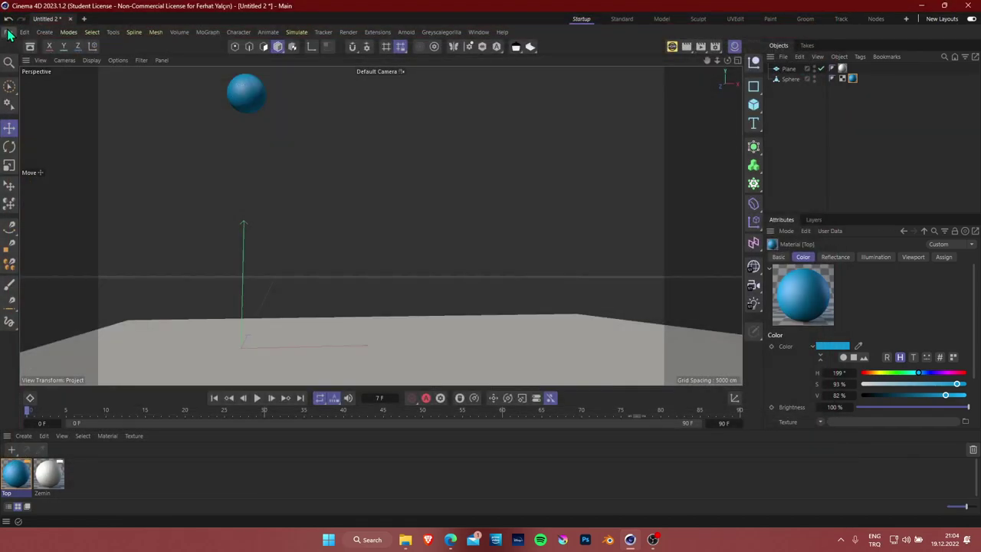
pyautogui.click(8, 32)
pyautogui.click(39, 169)
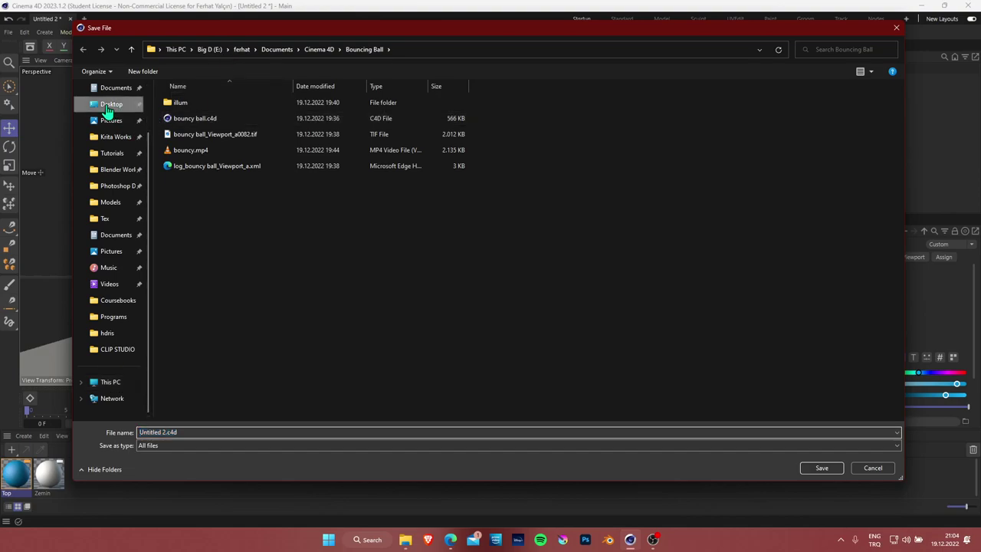
pyautogui.click(108, 104)
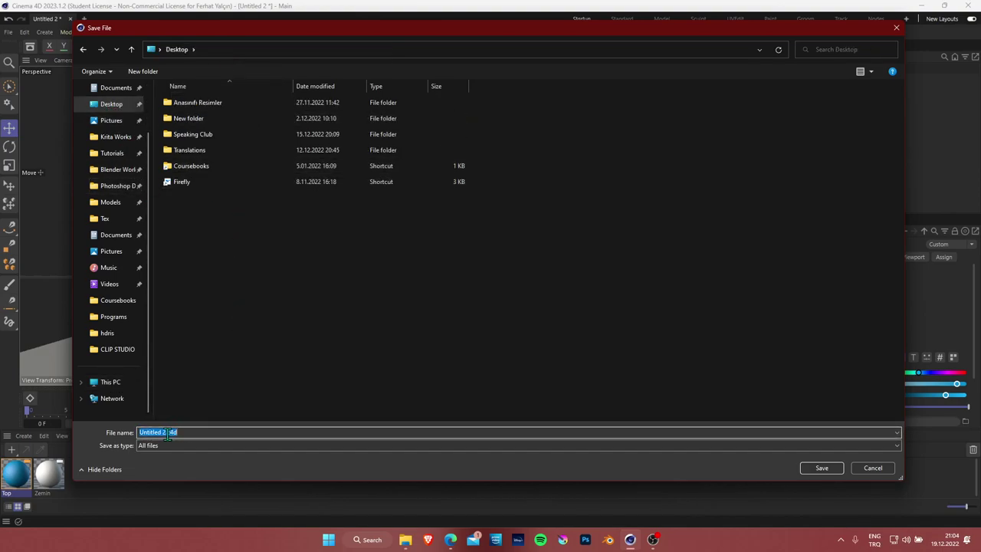
pyautogui.moveTo(167, 433); pyautogui.dragTo(137, 434)
pyautogui.write('Top')
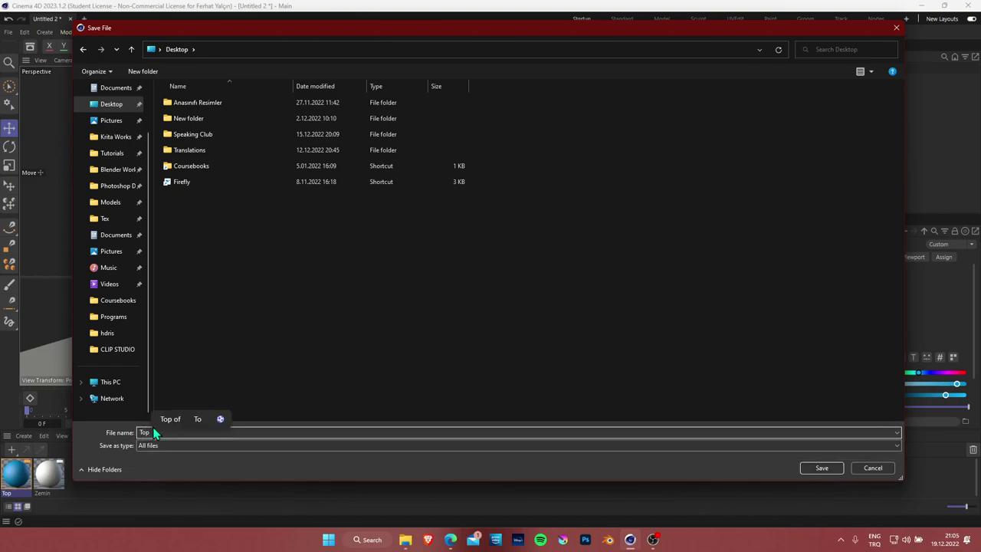
pyautogui.press('Return')
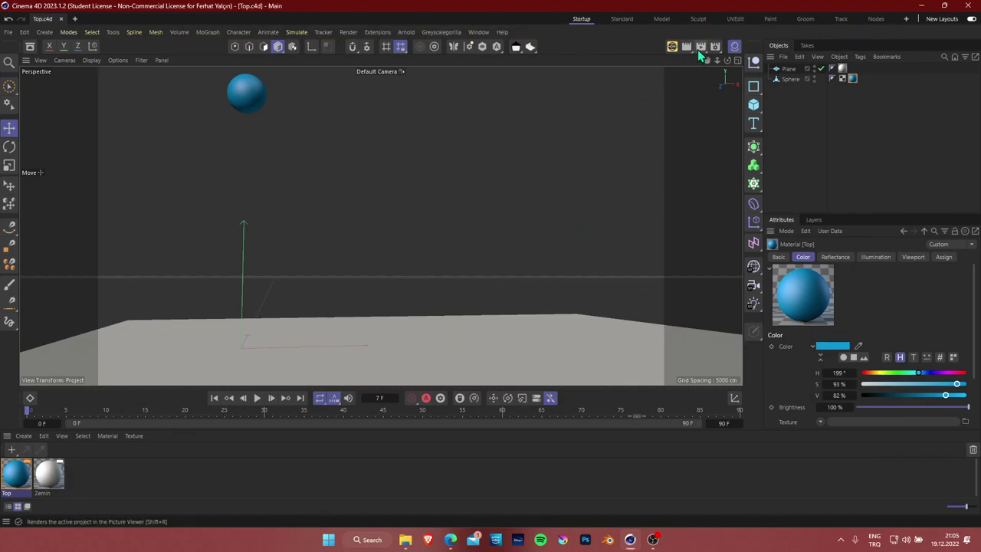
# Step: Render a 1920×1080 test frame to the Picture Viewer, view it enlarged, then close it
pyautogui.click(700, 48)
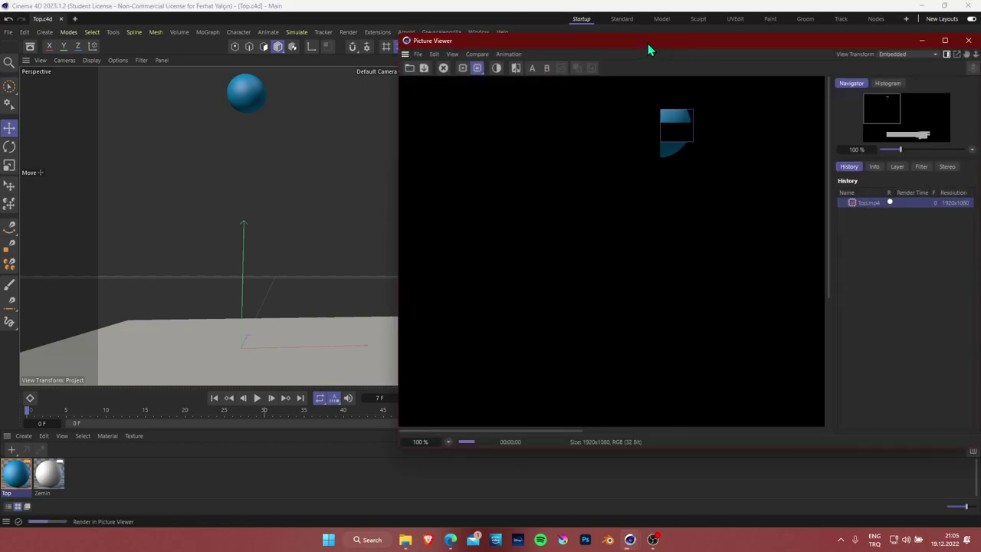
pyautogui.moveTo(648, 43); pyautogui.dragTo(587, 6)
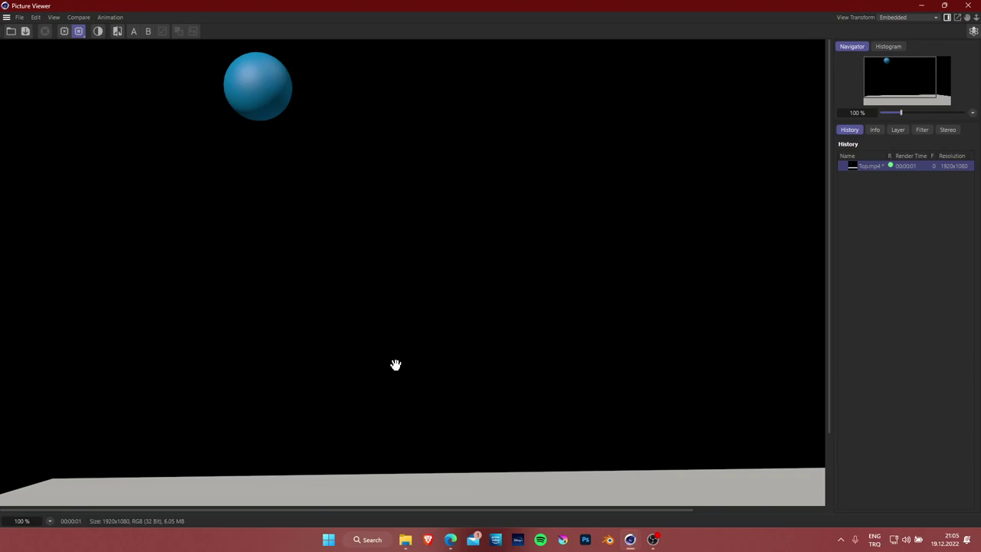
pyautogui.click(969, 6)
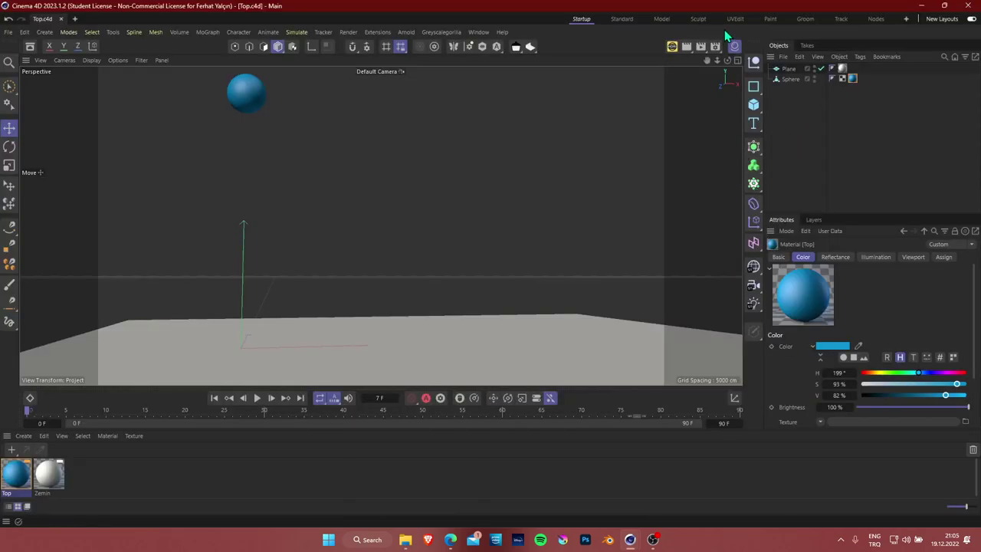
# Step: Set the Output frame range to All Frames (0–90 F, 91 frames) and close Render Settings
pyautogui.click(718, 48)
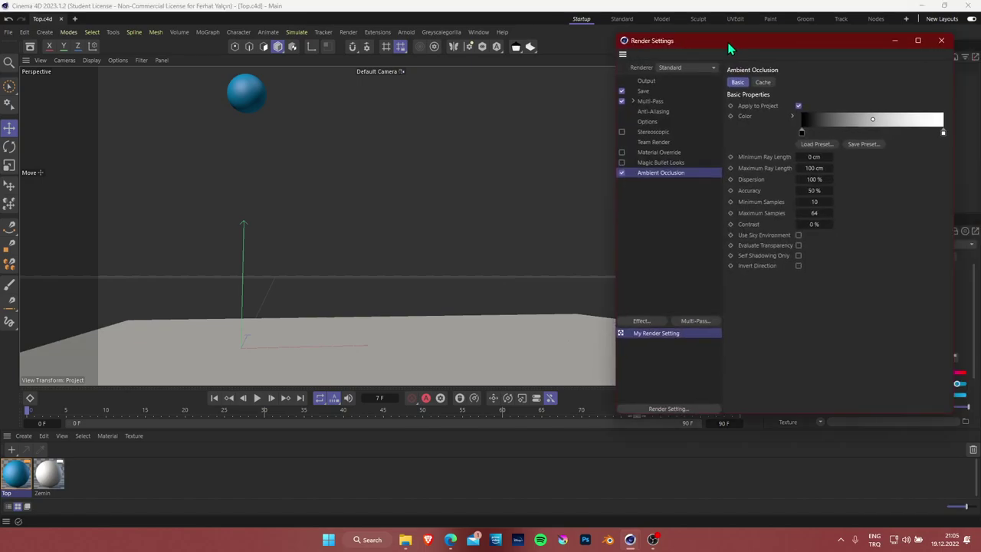
pyautogui.moveTo(721, 53); pyautogui.dragTo(521, 59)
pyautogui.click(438, 95)
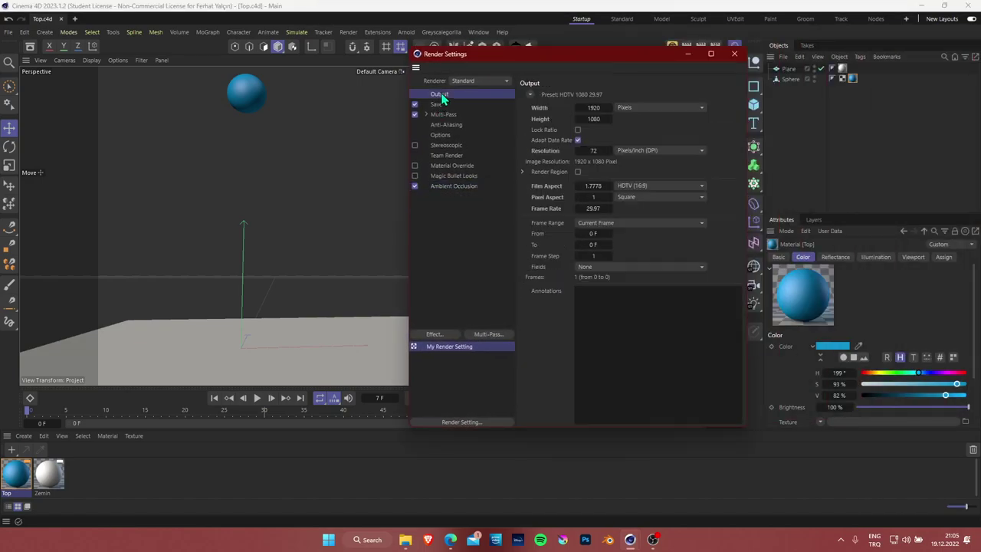
pyautogui.click(599, 223)
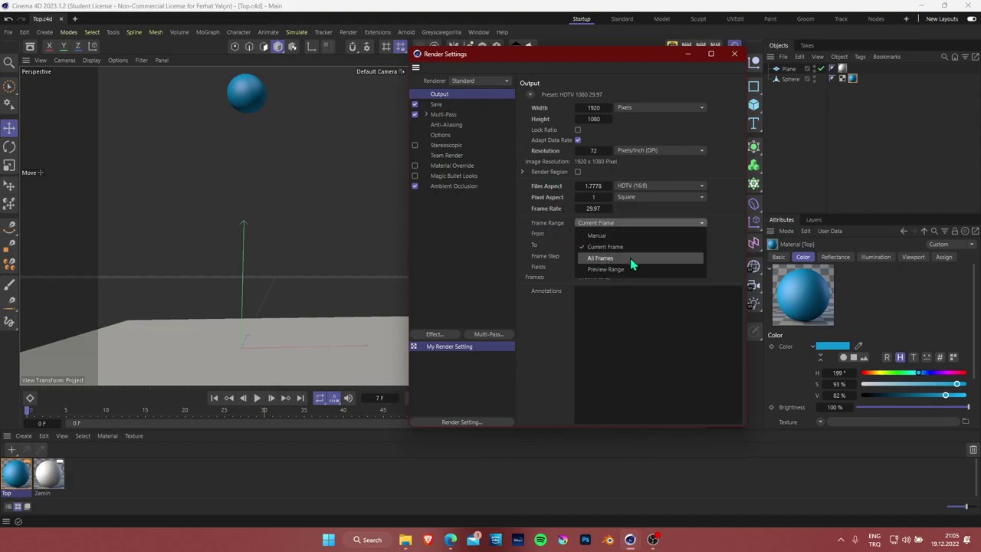
pyautogui.click(630, 259)
pyautogui.click(633, 222)
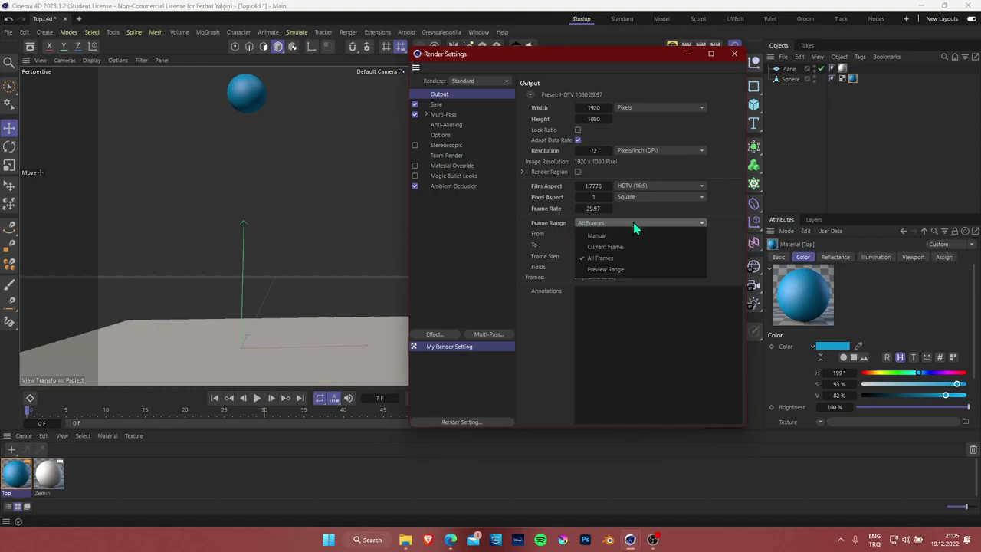
pyautogui.click(615, 258)
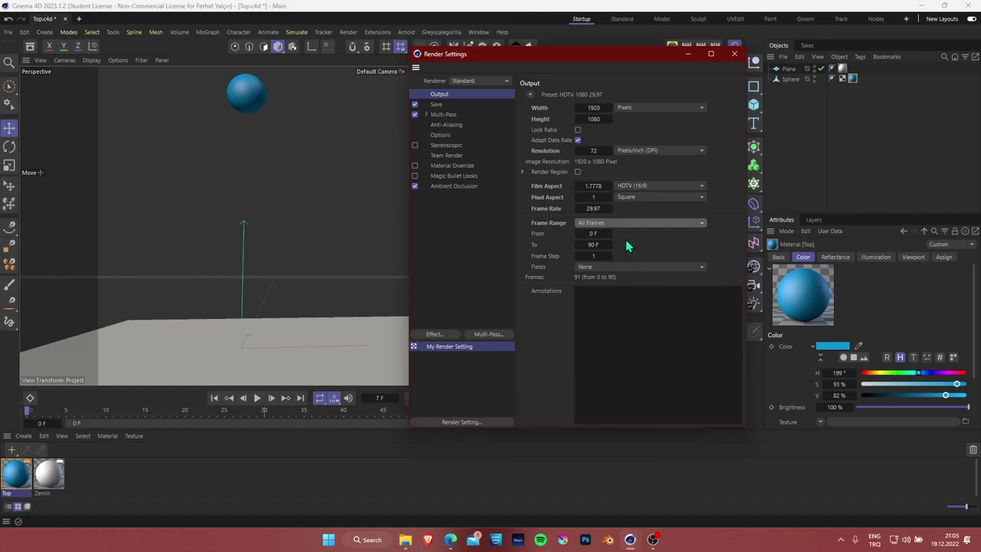
pyautogui.moveTo(594, 244)
pyautogui.click(734, 53)
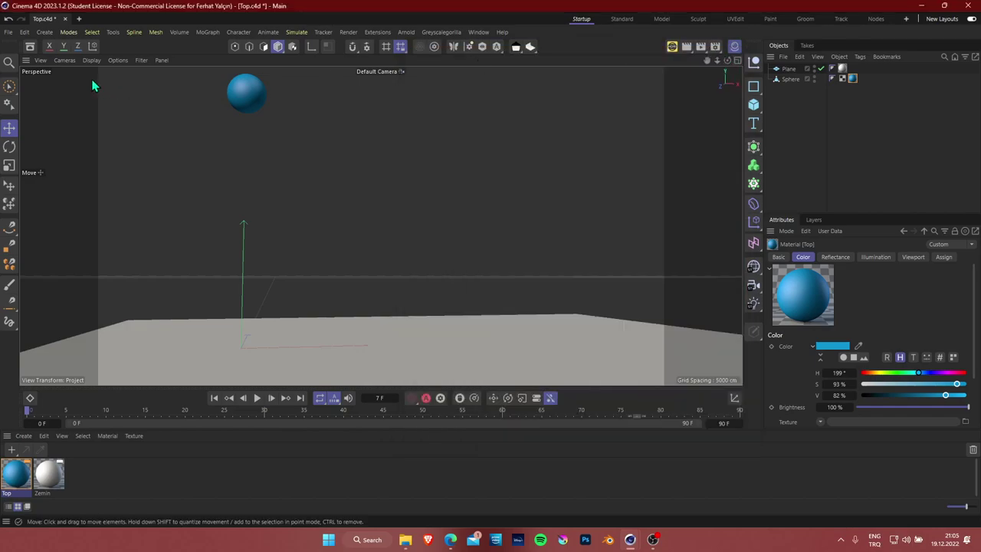
# Step: Save Top.c4d, render the full animation to the Picture Viewer overwriting Top.mp4, then close the viewer
pyautogui.click(9, 32)
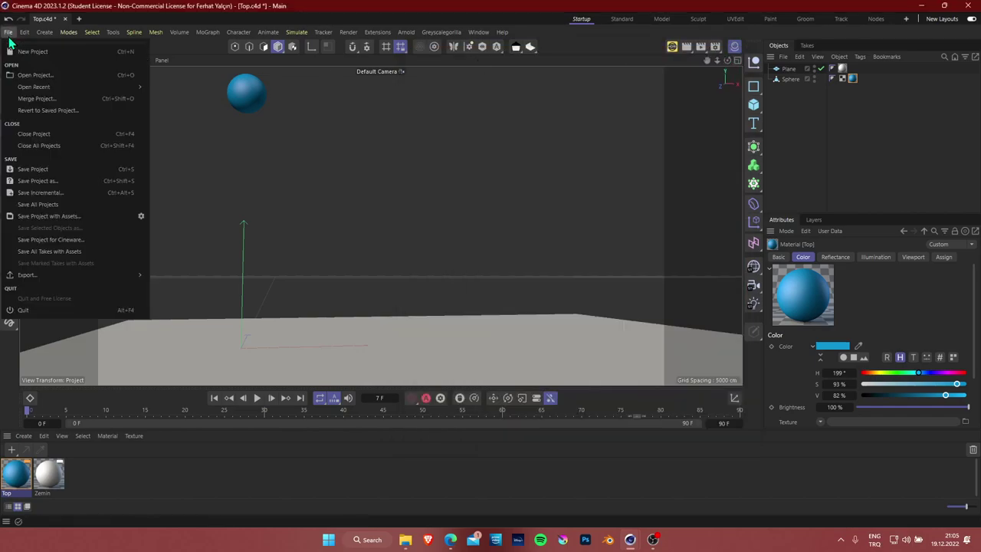
pyautogui.click(48, 169)
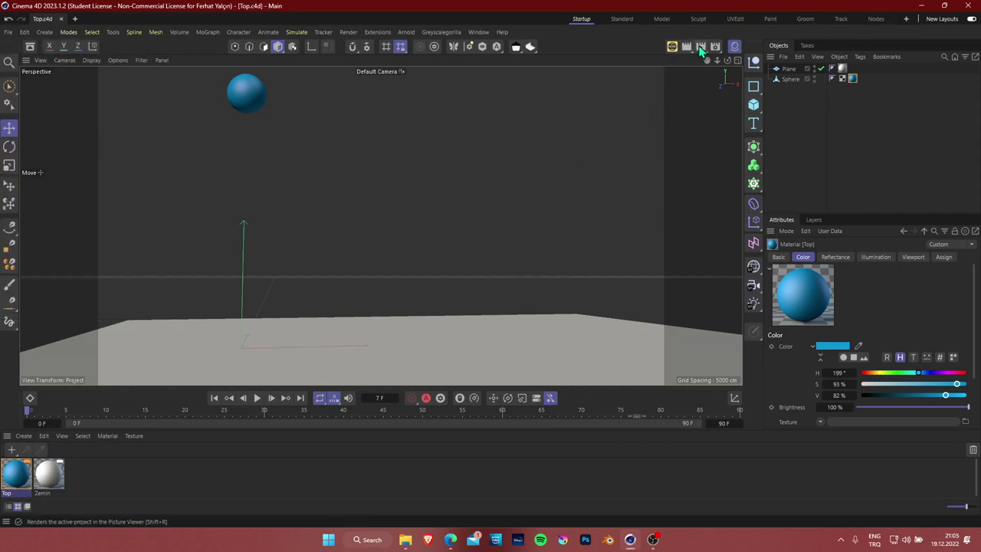
pyautogui.click(700, 49)
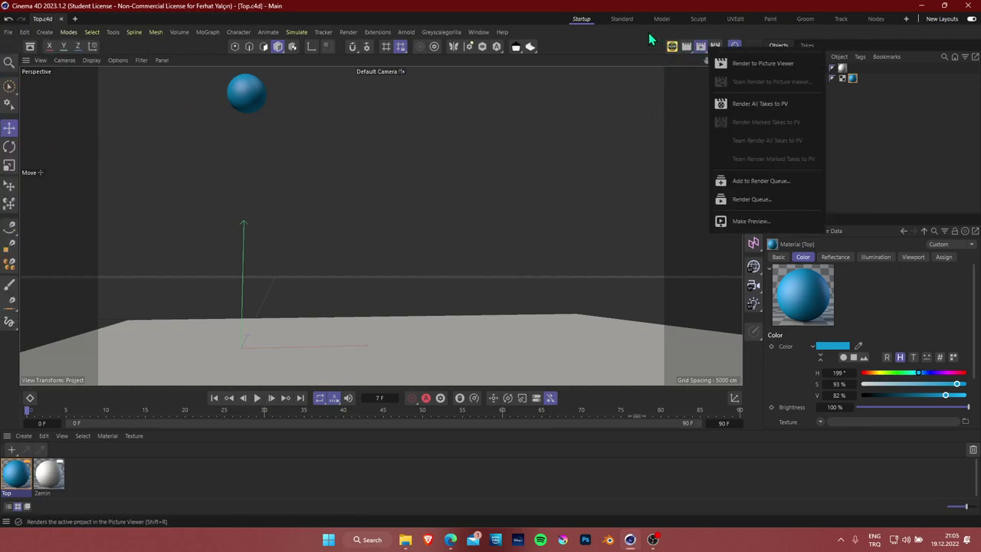
pyautogui.click(701, 49)
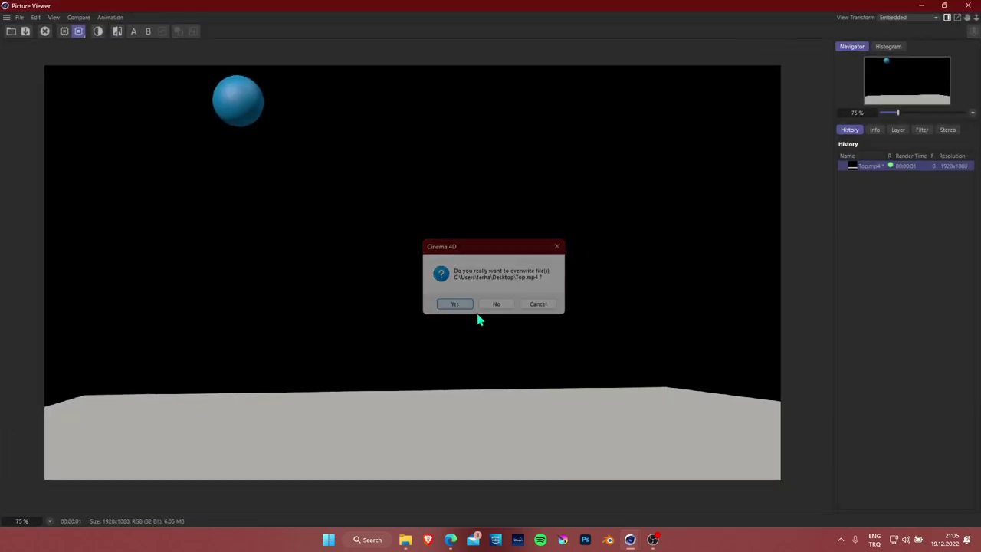
pyautogui.click(464, 304)
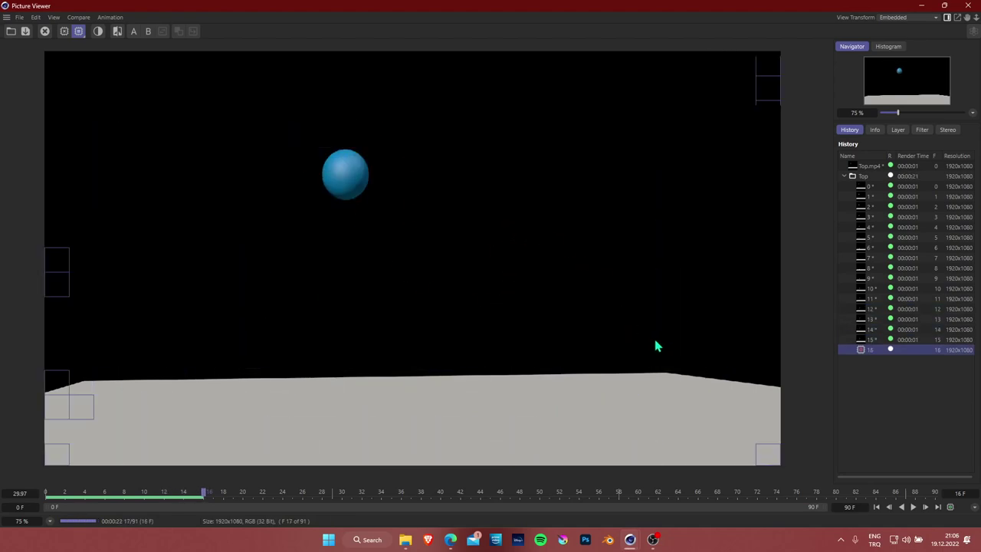
pyautogui.click(969, 5)
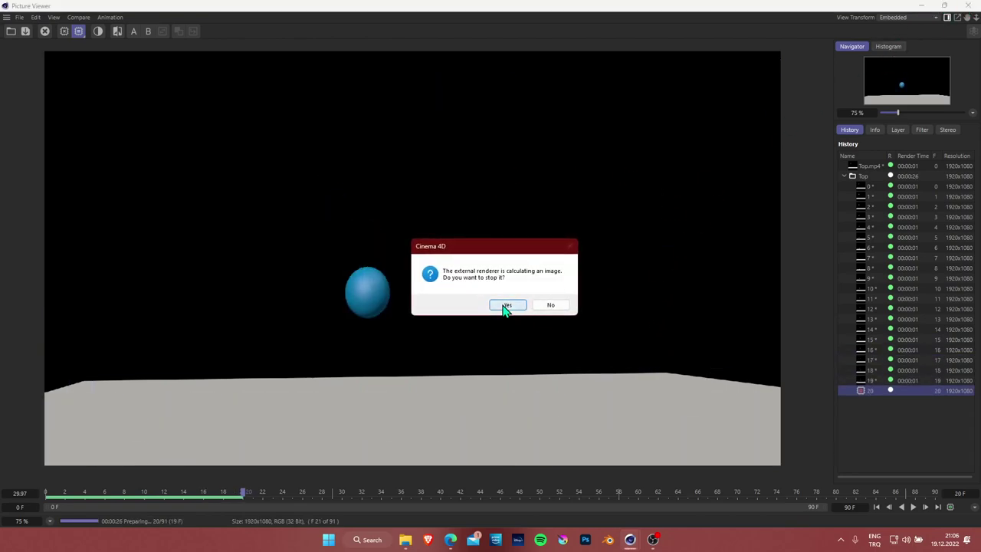